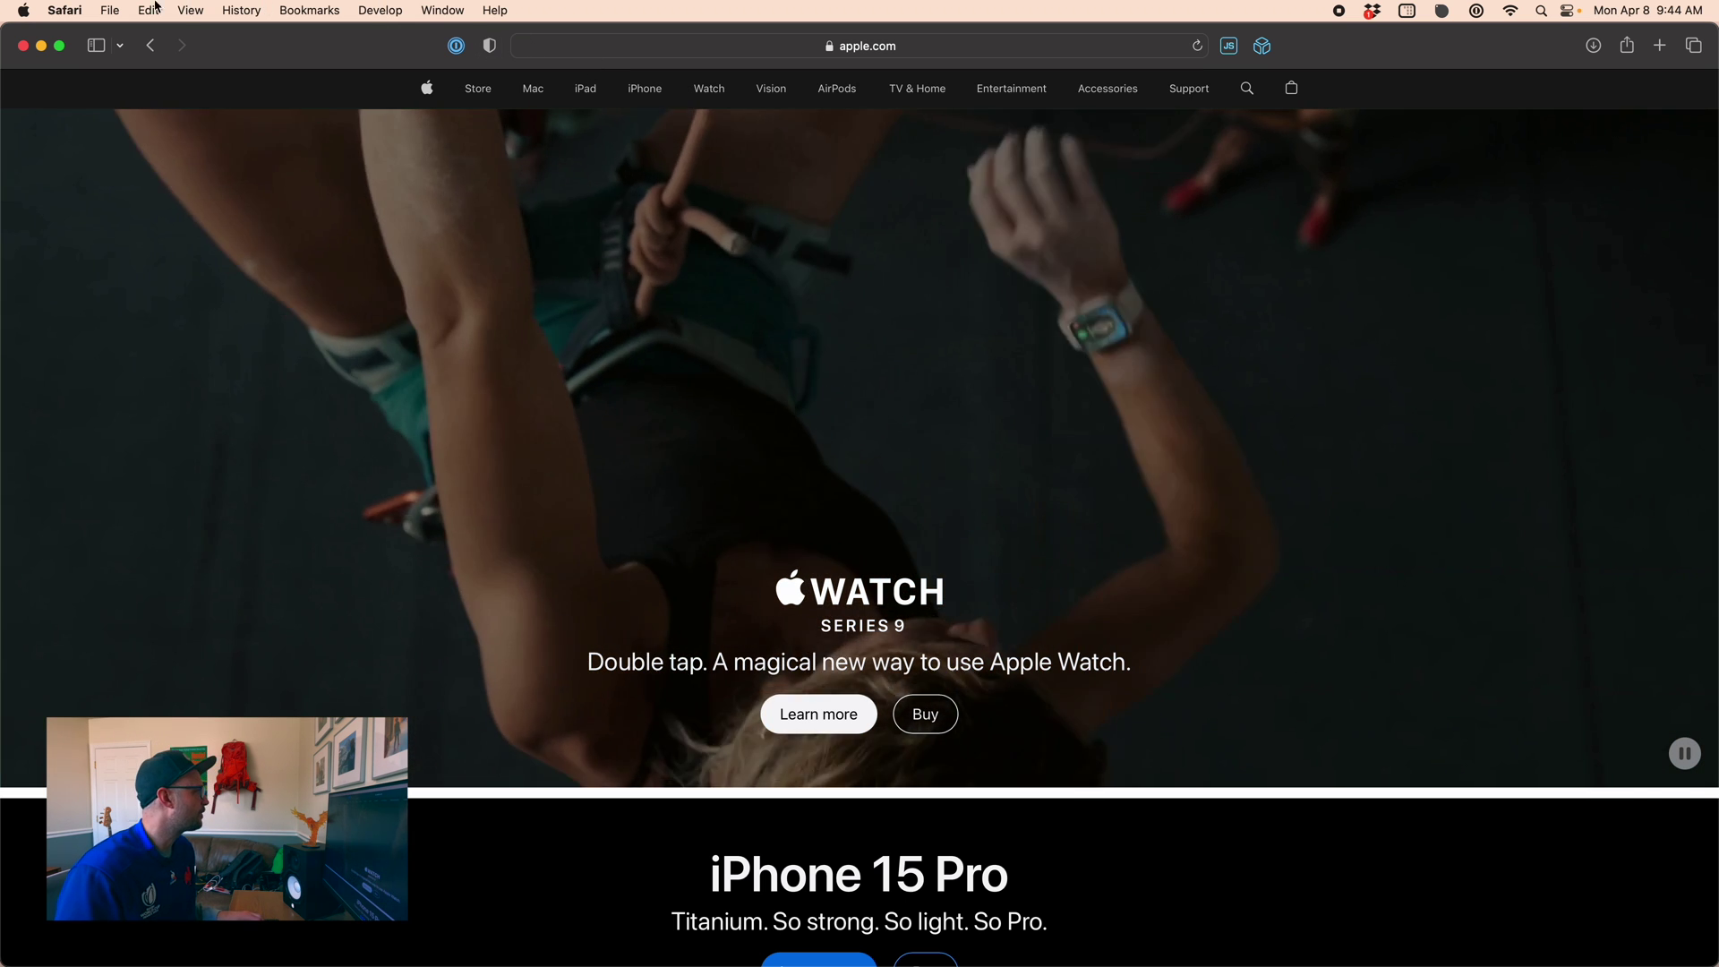
# - Switch from Safari to Pixelmator Pro and open the saved Apple home page document
pyautogui.click(112, 10)
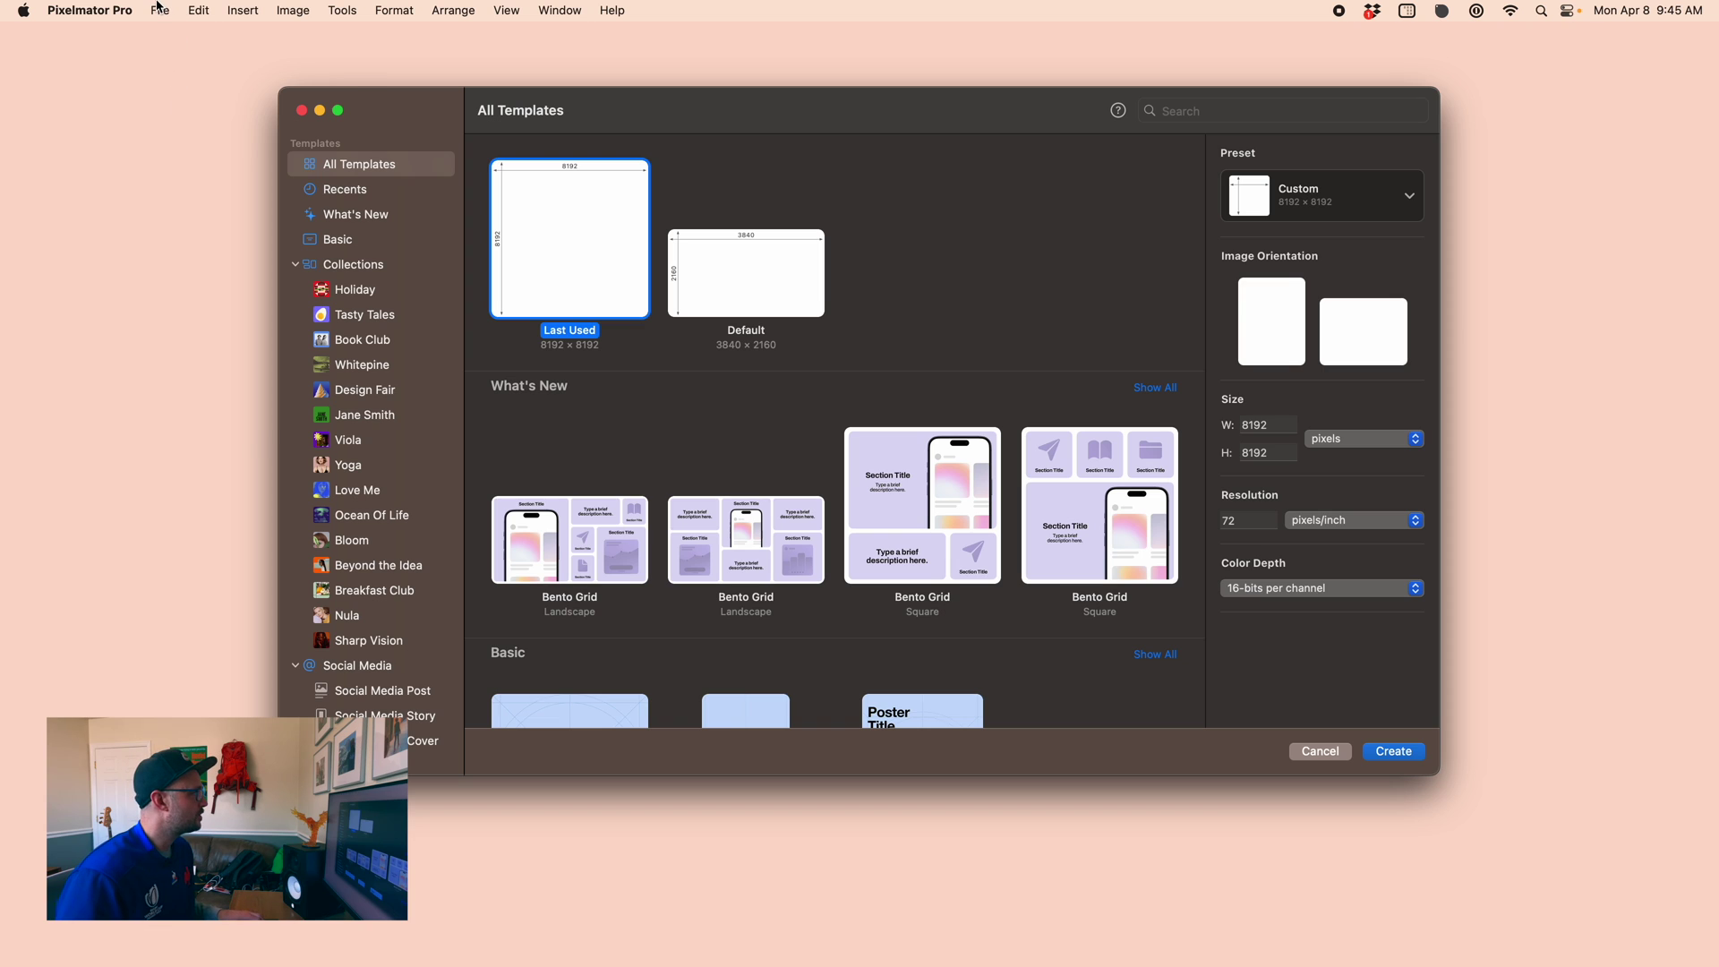
pyautogui.click(160, 10)
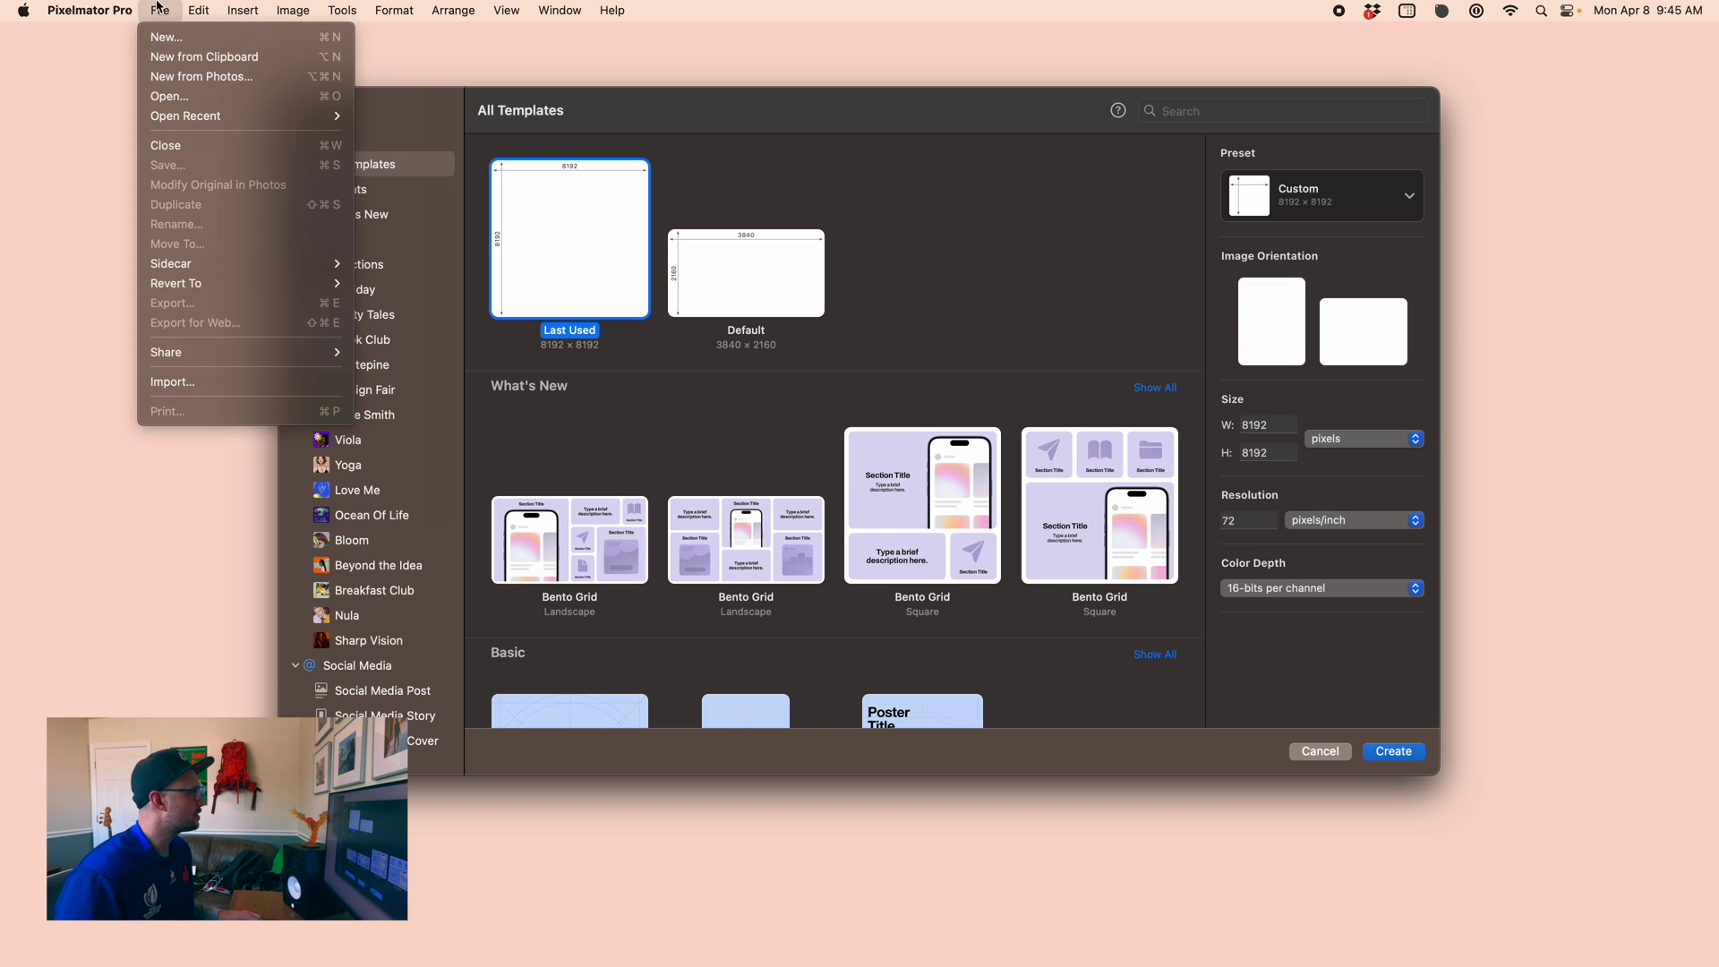
pyautogui.click(178, 97)
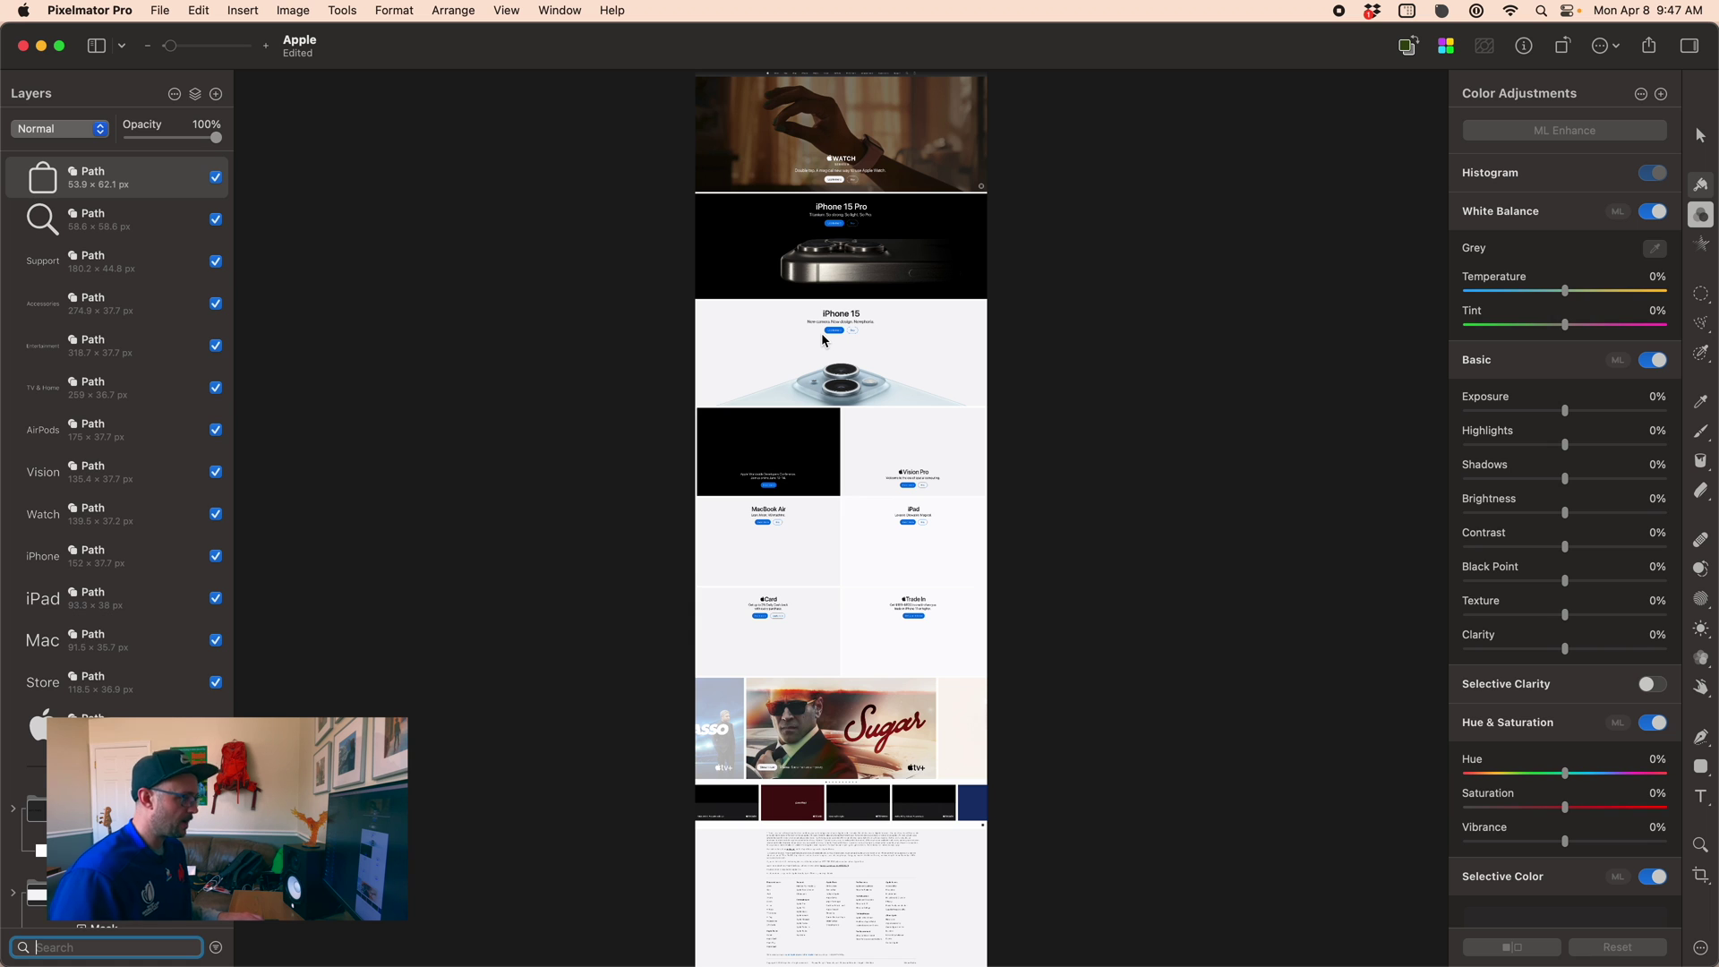
# - Search the document's layers for "iphone" and select the iPhone 15 heading's text layer
pyautogui.scroll(5, 820, 332)
pyautogui.scroll(8, 818, 334)
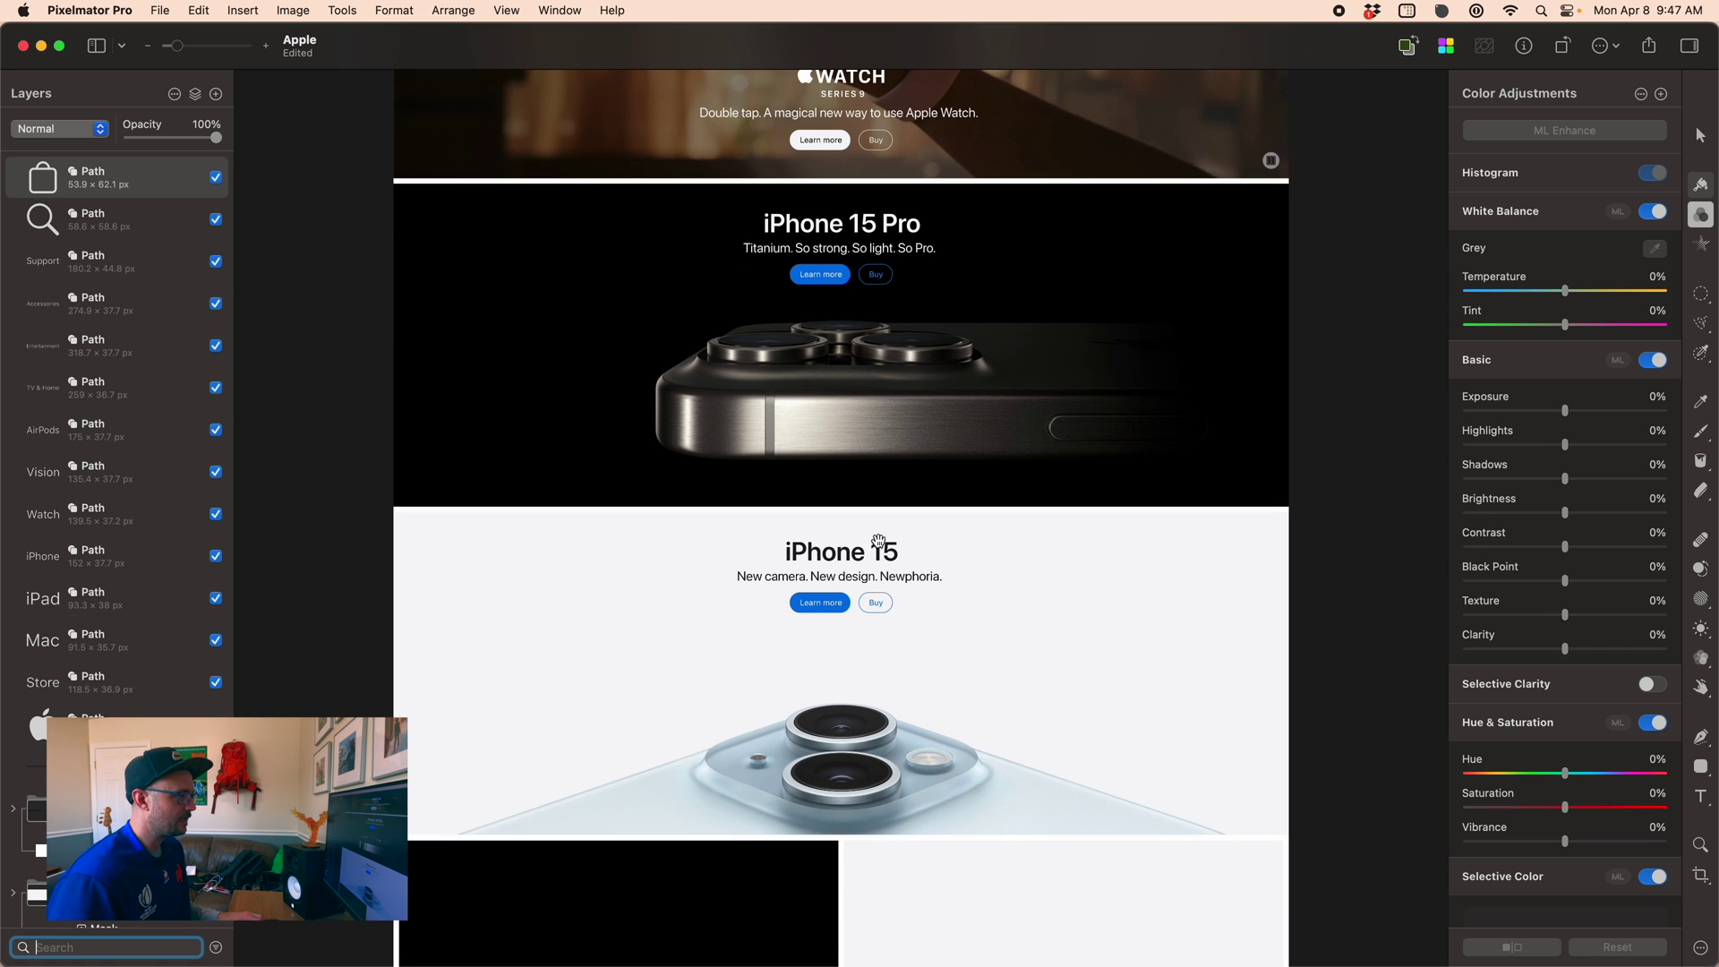
pyautogui.scroll(-6, 63, 400)
pyautogui.scroll(-10, 63, 400)
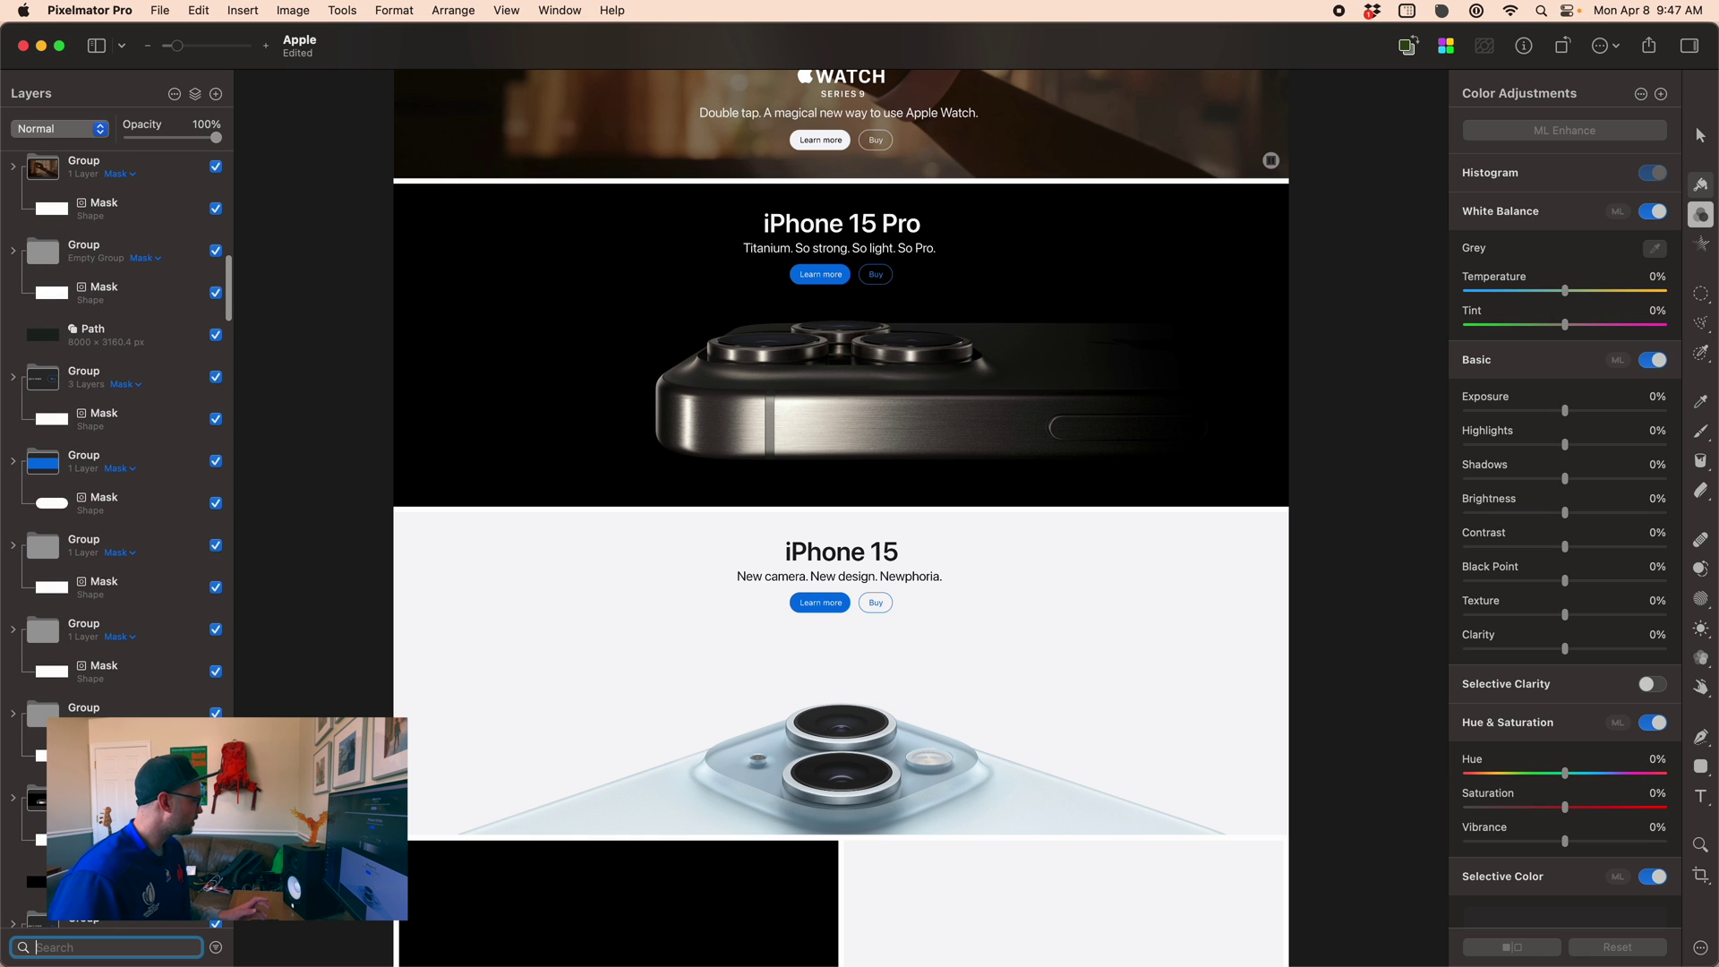
pyautogui.scroll(-8, 112, 922)
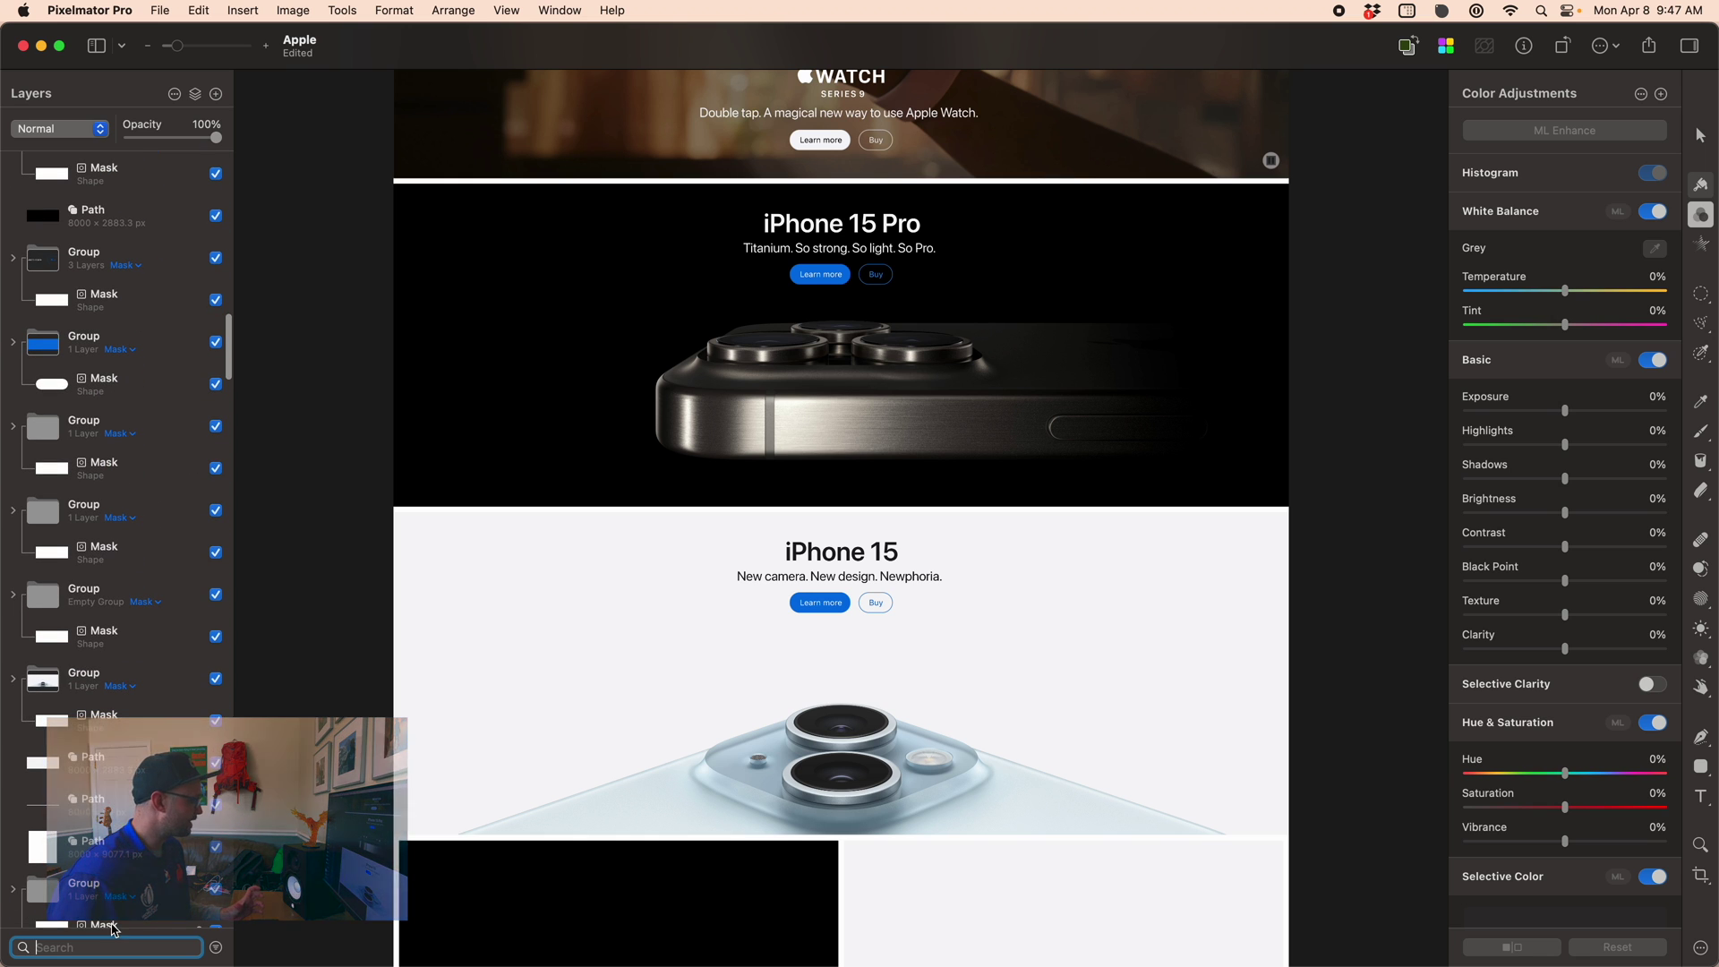
pyautogui.write('iphone')
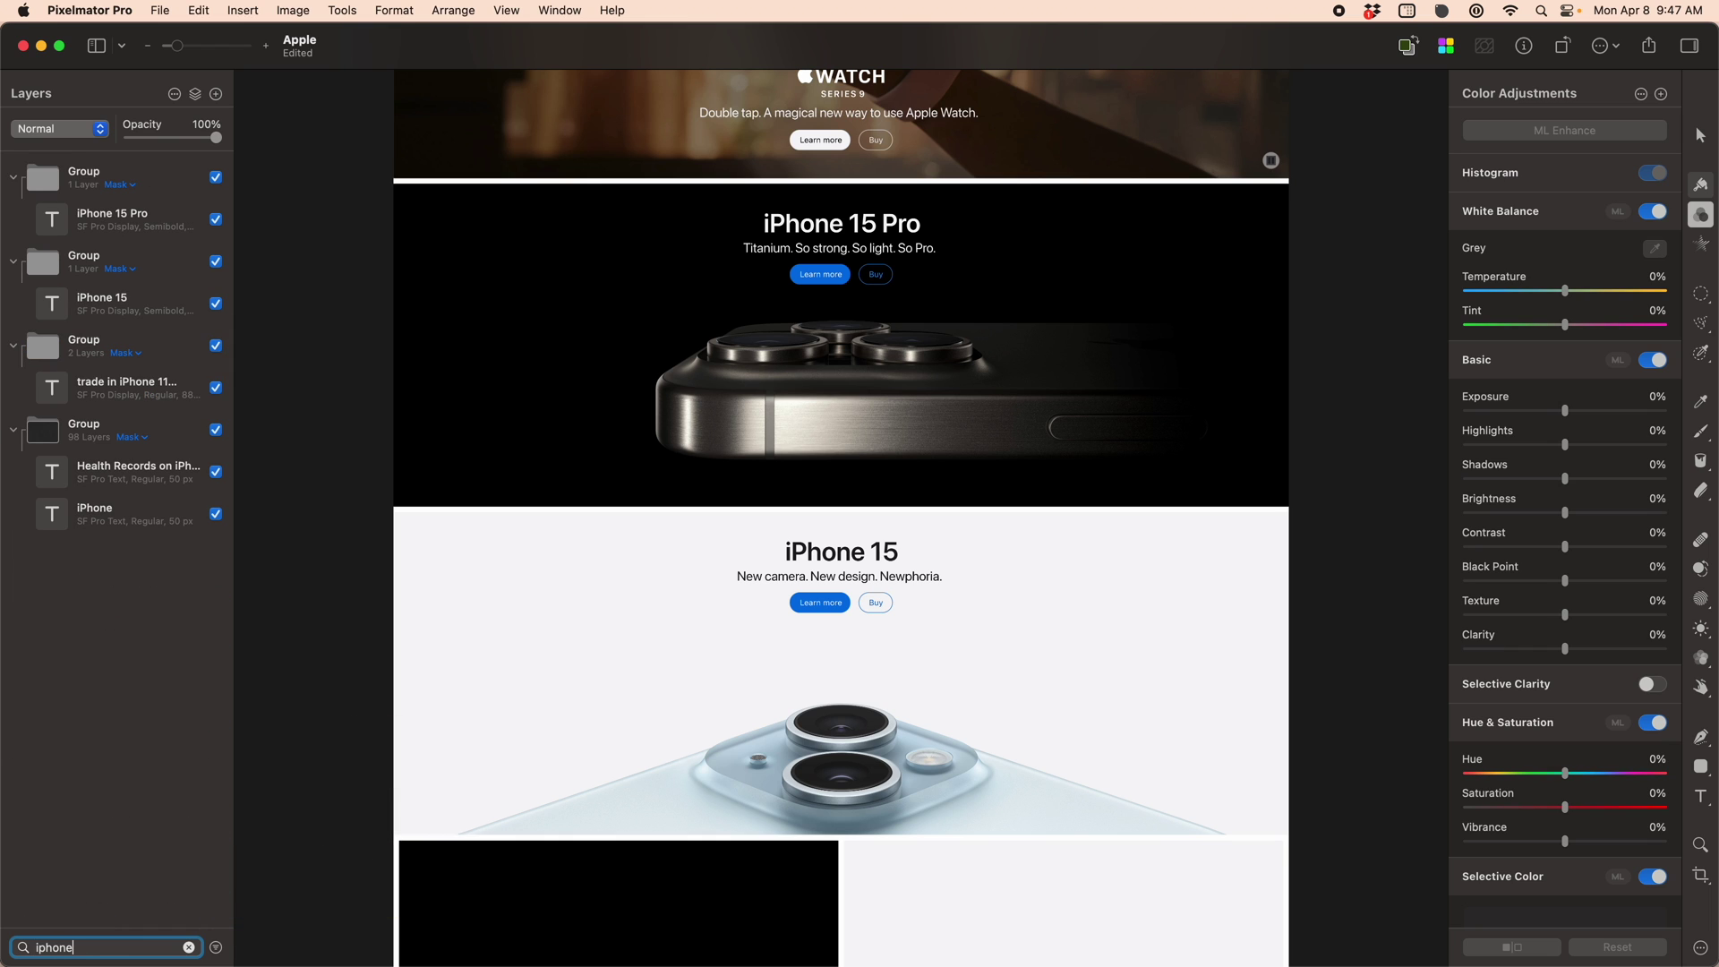
pyautogui.click(125, 313)
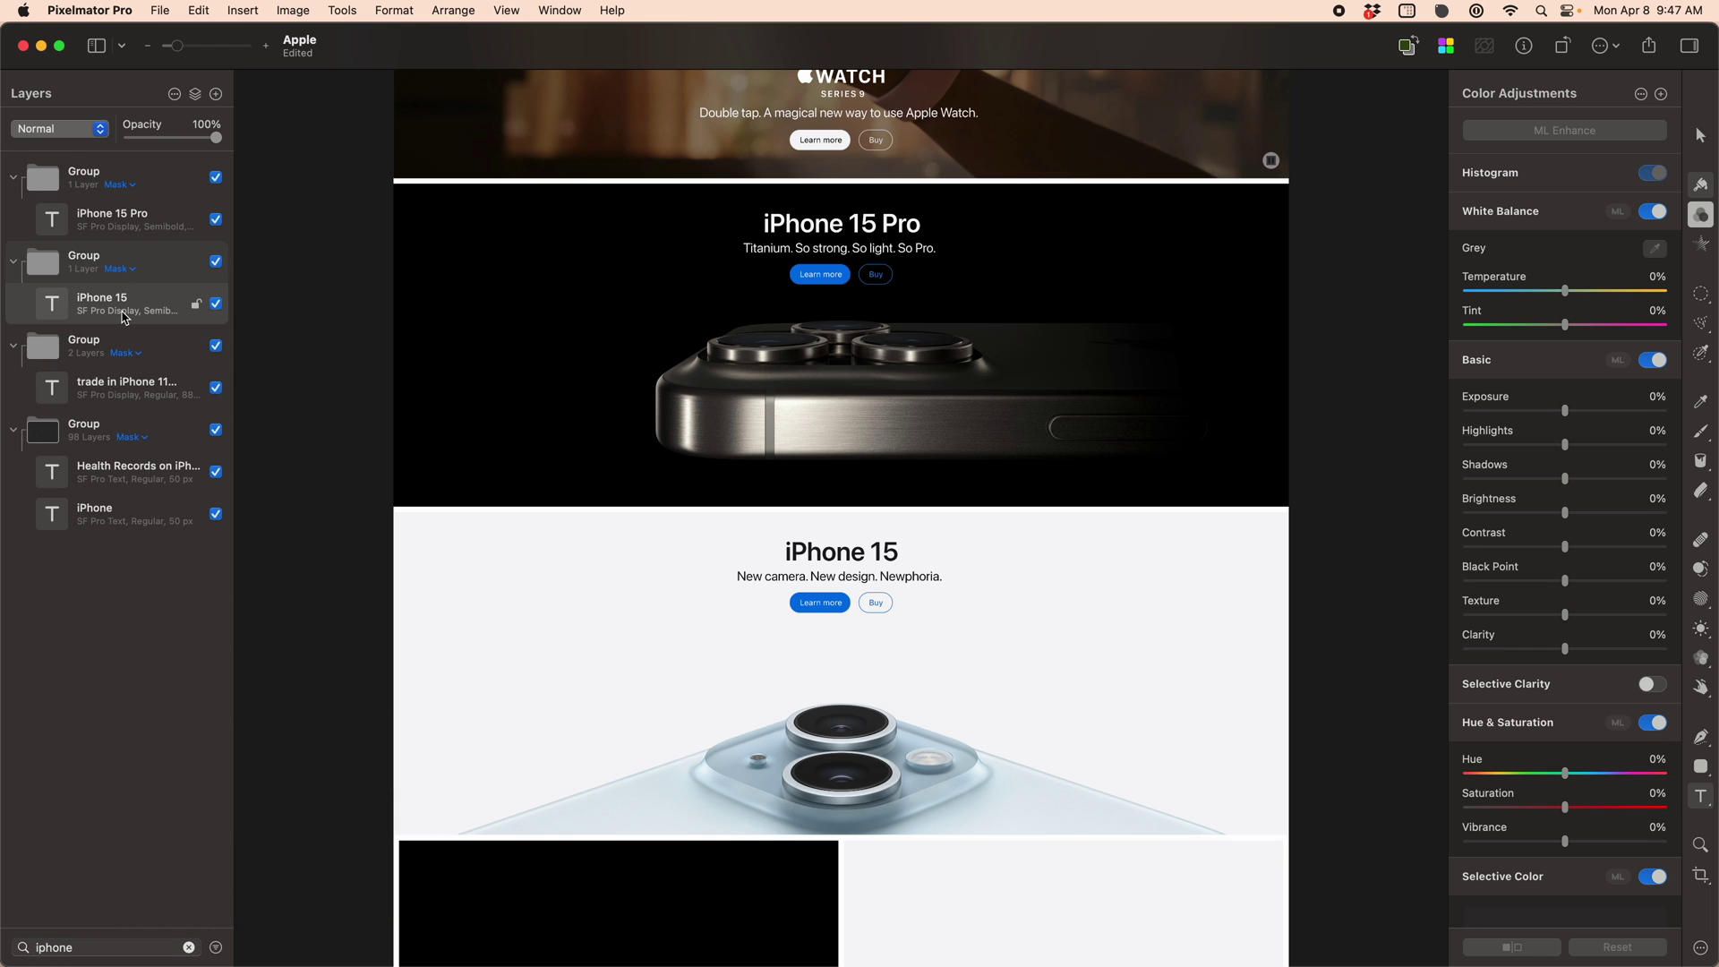
# - Center-align the iPhone 15 heading and change its wording to "iPhone 16 Ultra Pro Max"
pyautogui.doubleClick(834, 555)
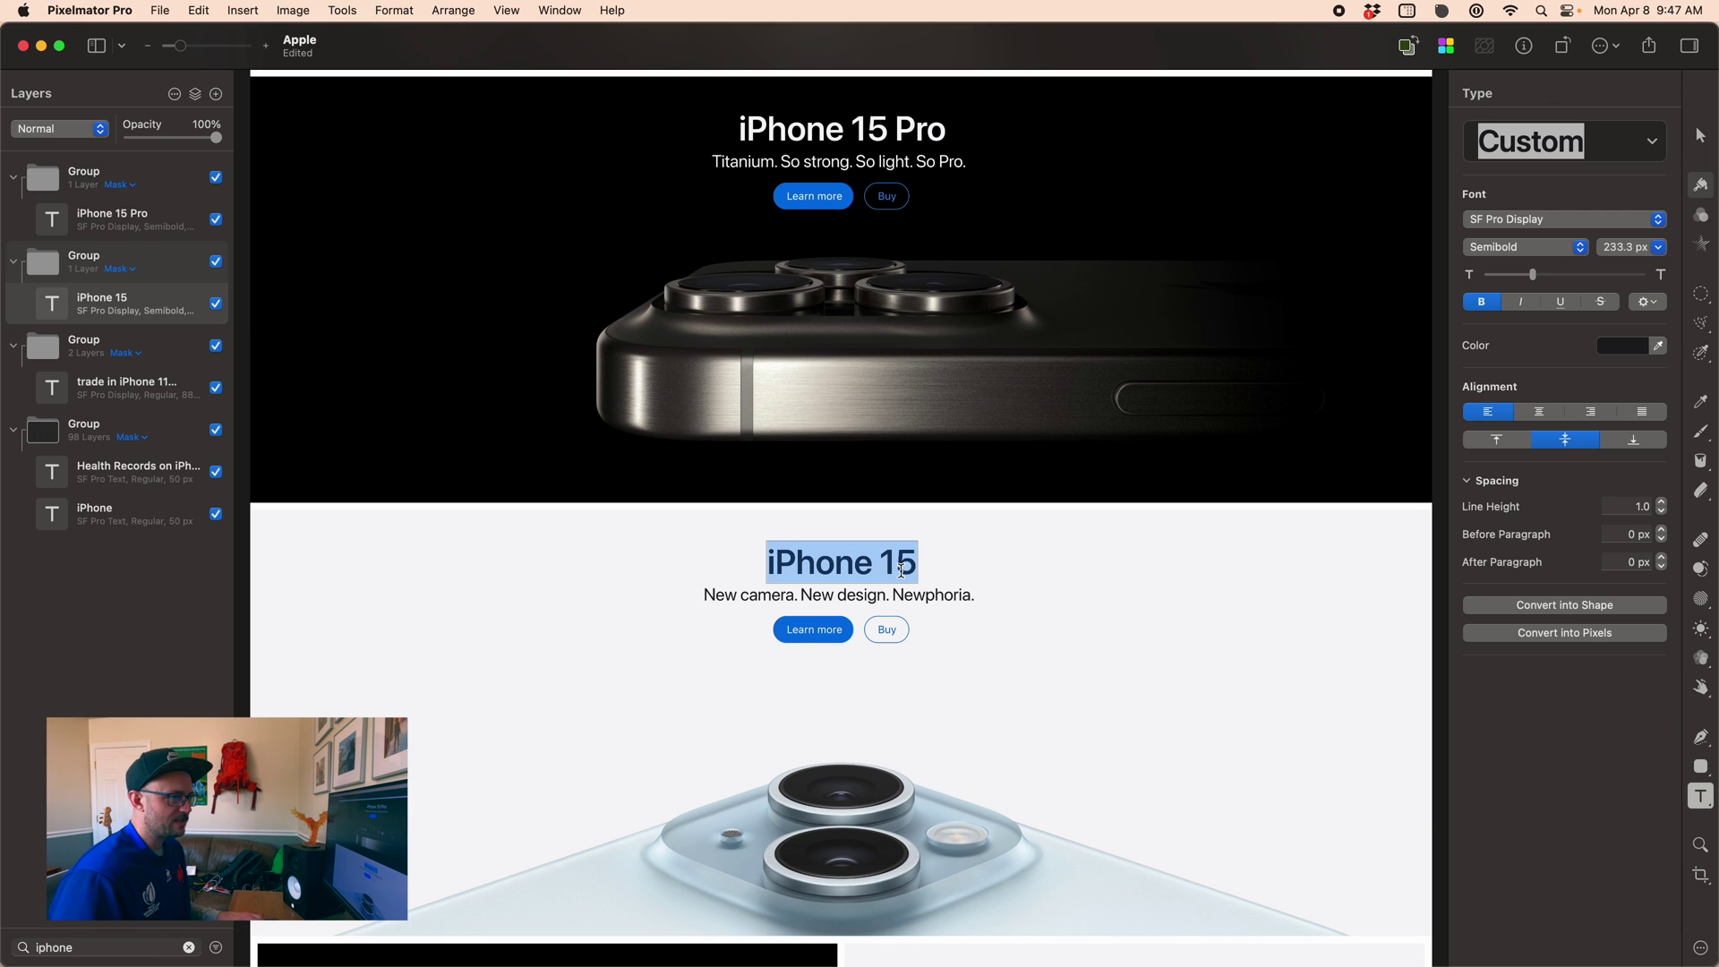
pyautogui.click(1538, 412)
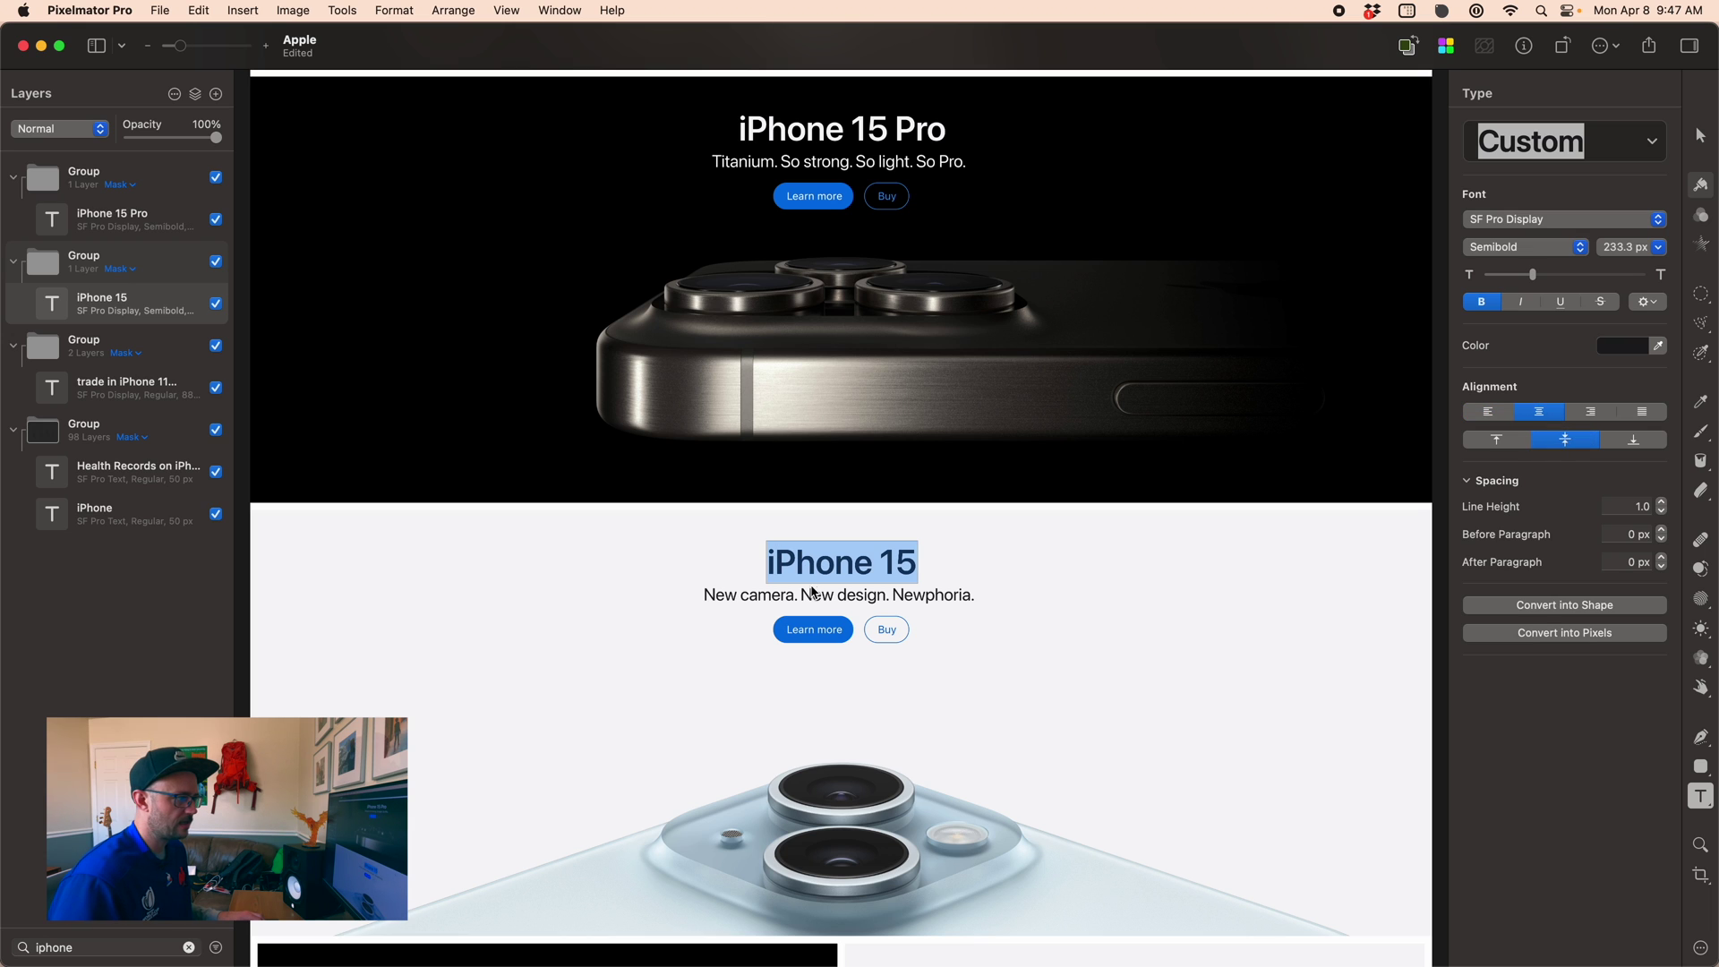
pyautogui.doubleClick(903, 559)
pyautogui.write('16 Ultra Pro Max')
# - Center-align the tagline below the iPhone 16 Ultra Pro Max heading and replace it with "Now free for everyon. Including YOU!"
pyautogui.click(885, 605)
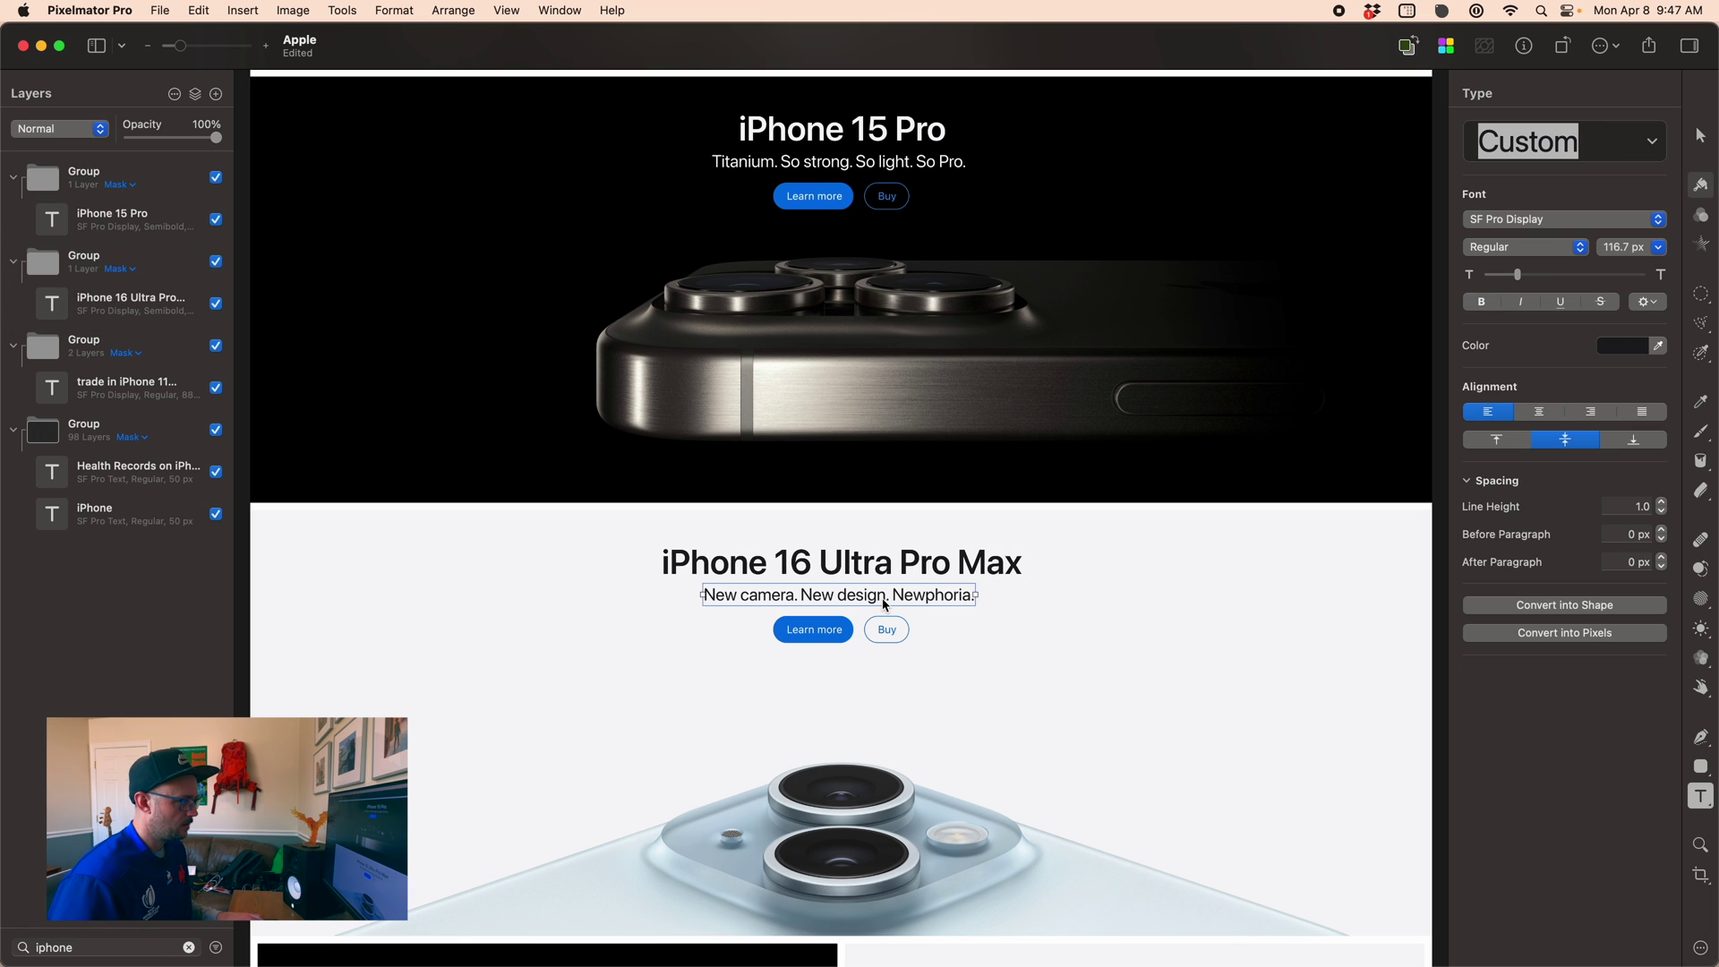
pyautogui.doubleClick(882, 597)
pyautogui.tripleClick(882, 597)
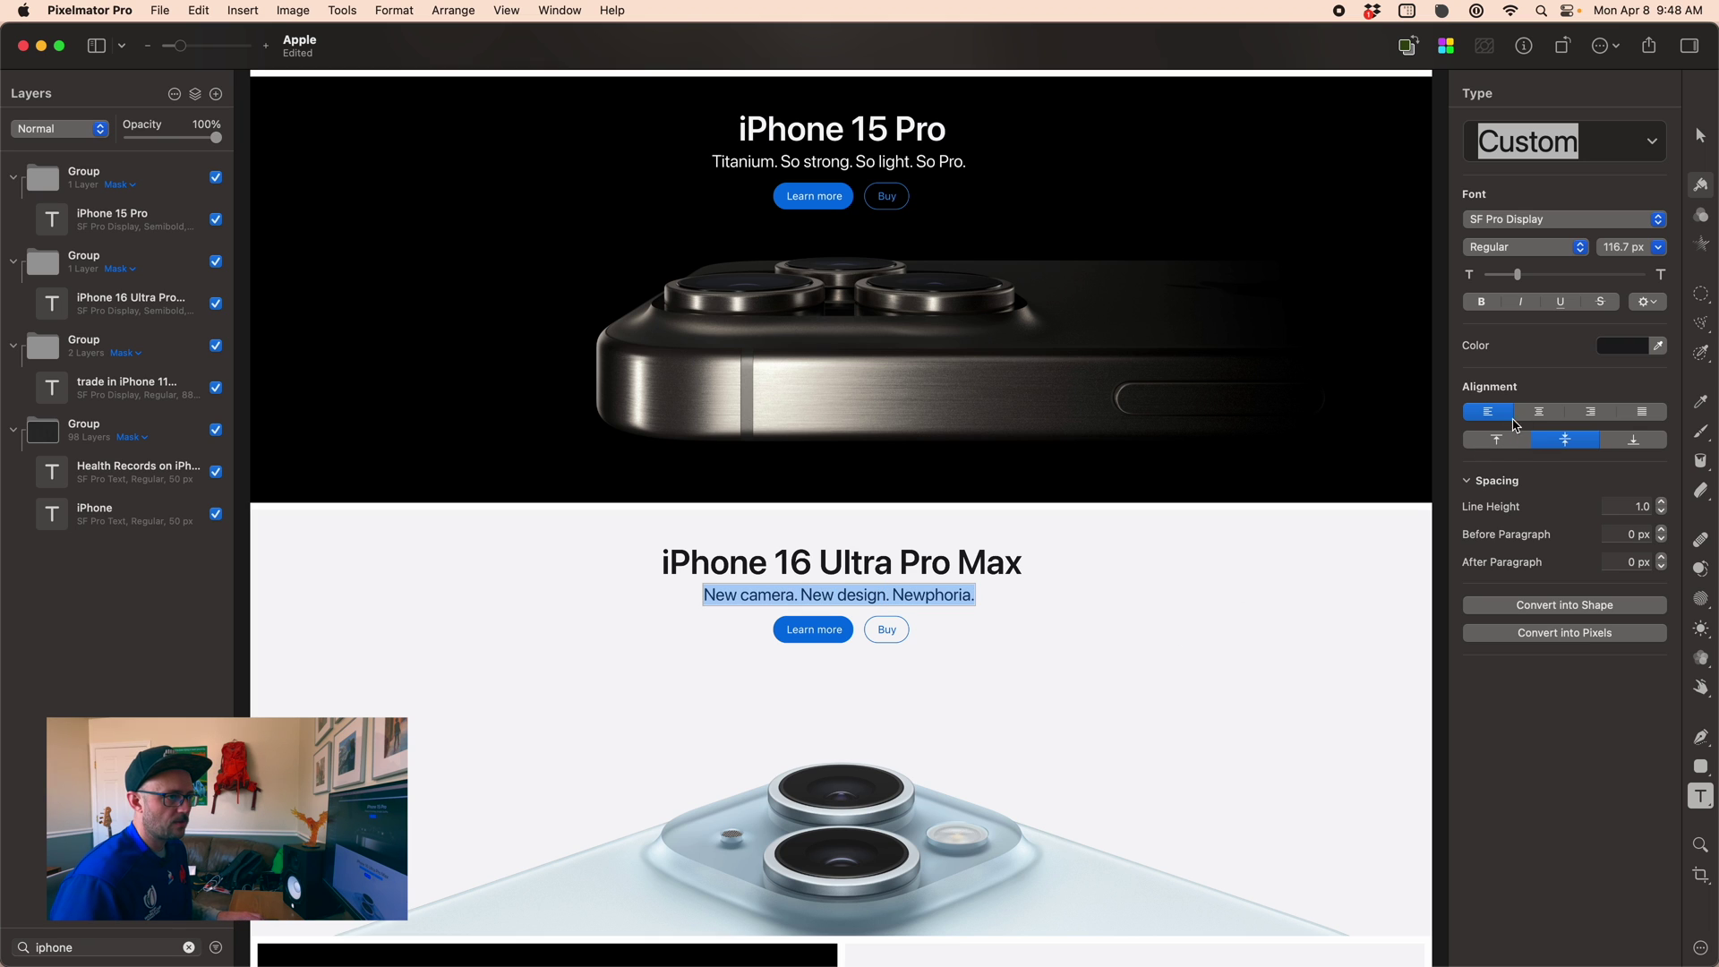
pyautogui.click(1536, 414)
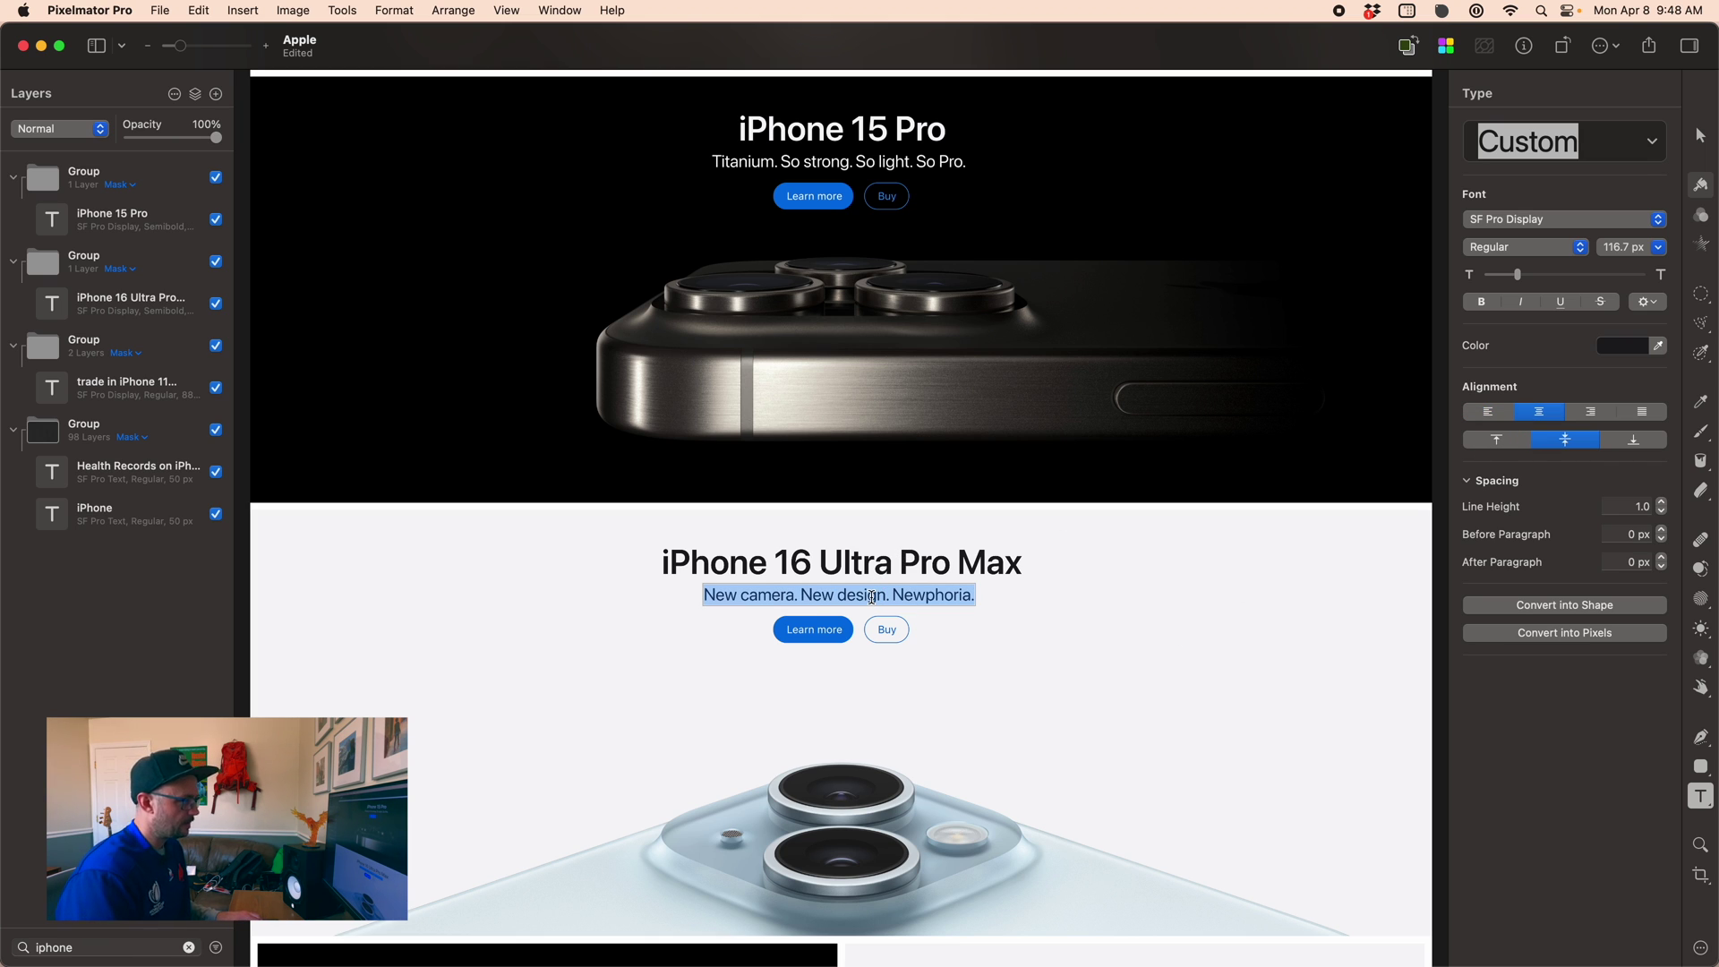
pyautogui.write('Now free')
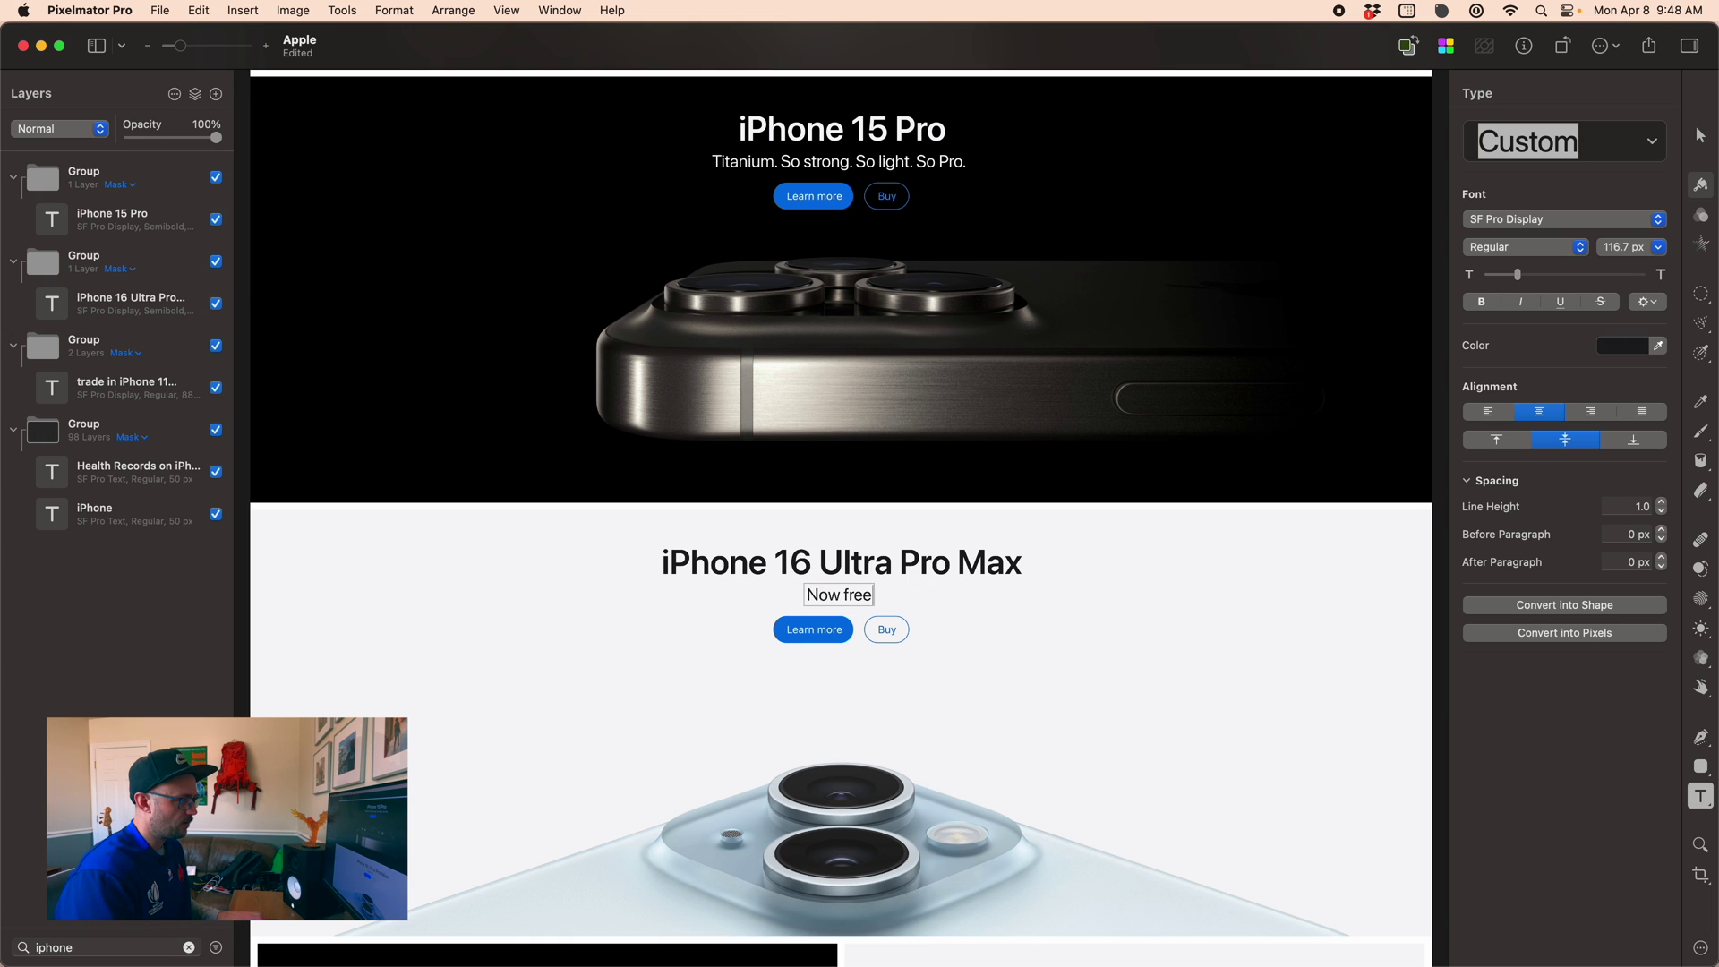
pyautogui.write(' for everyon. I')
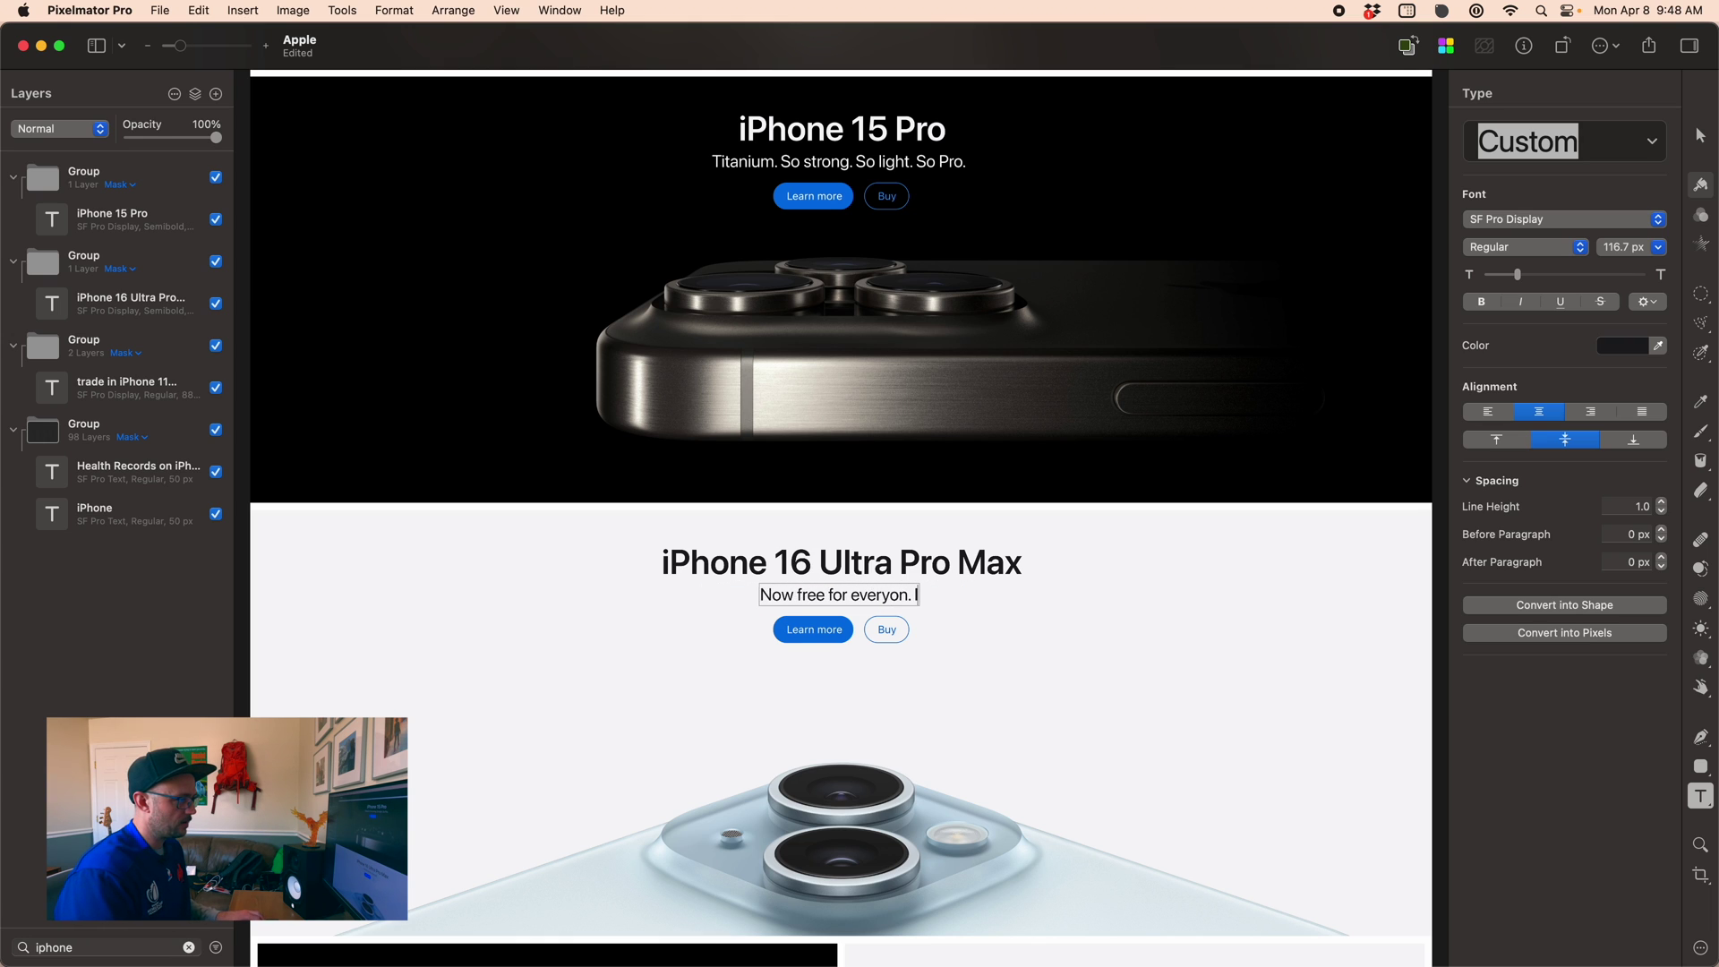
pyautogui.write('ncluding You')
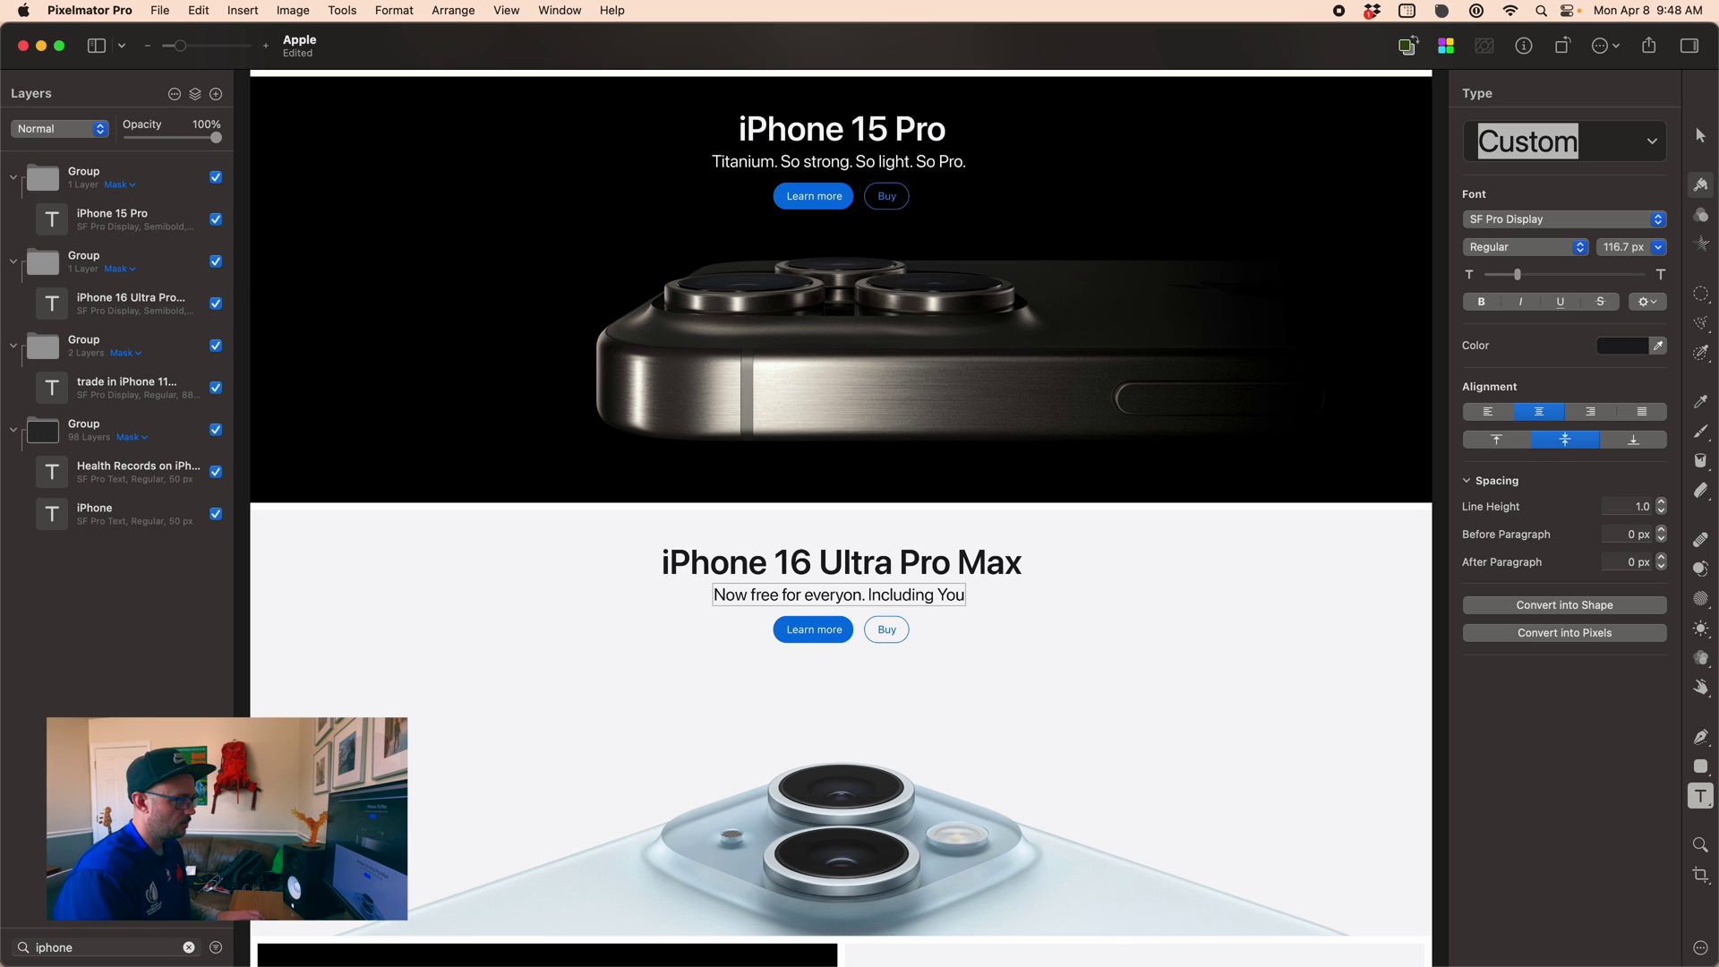
pyautogui.press('BackSpace')
pyautogui.press('BackSpace')
pyautogui.write('OU!')
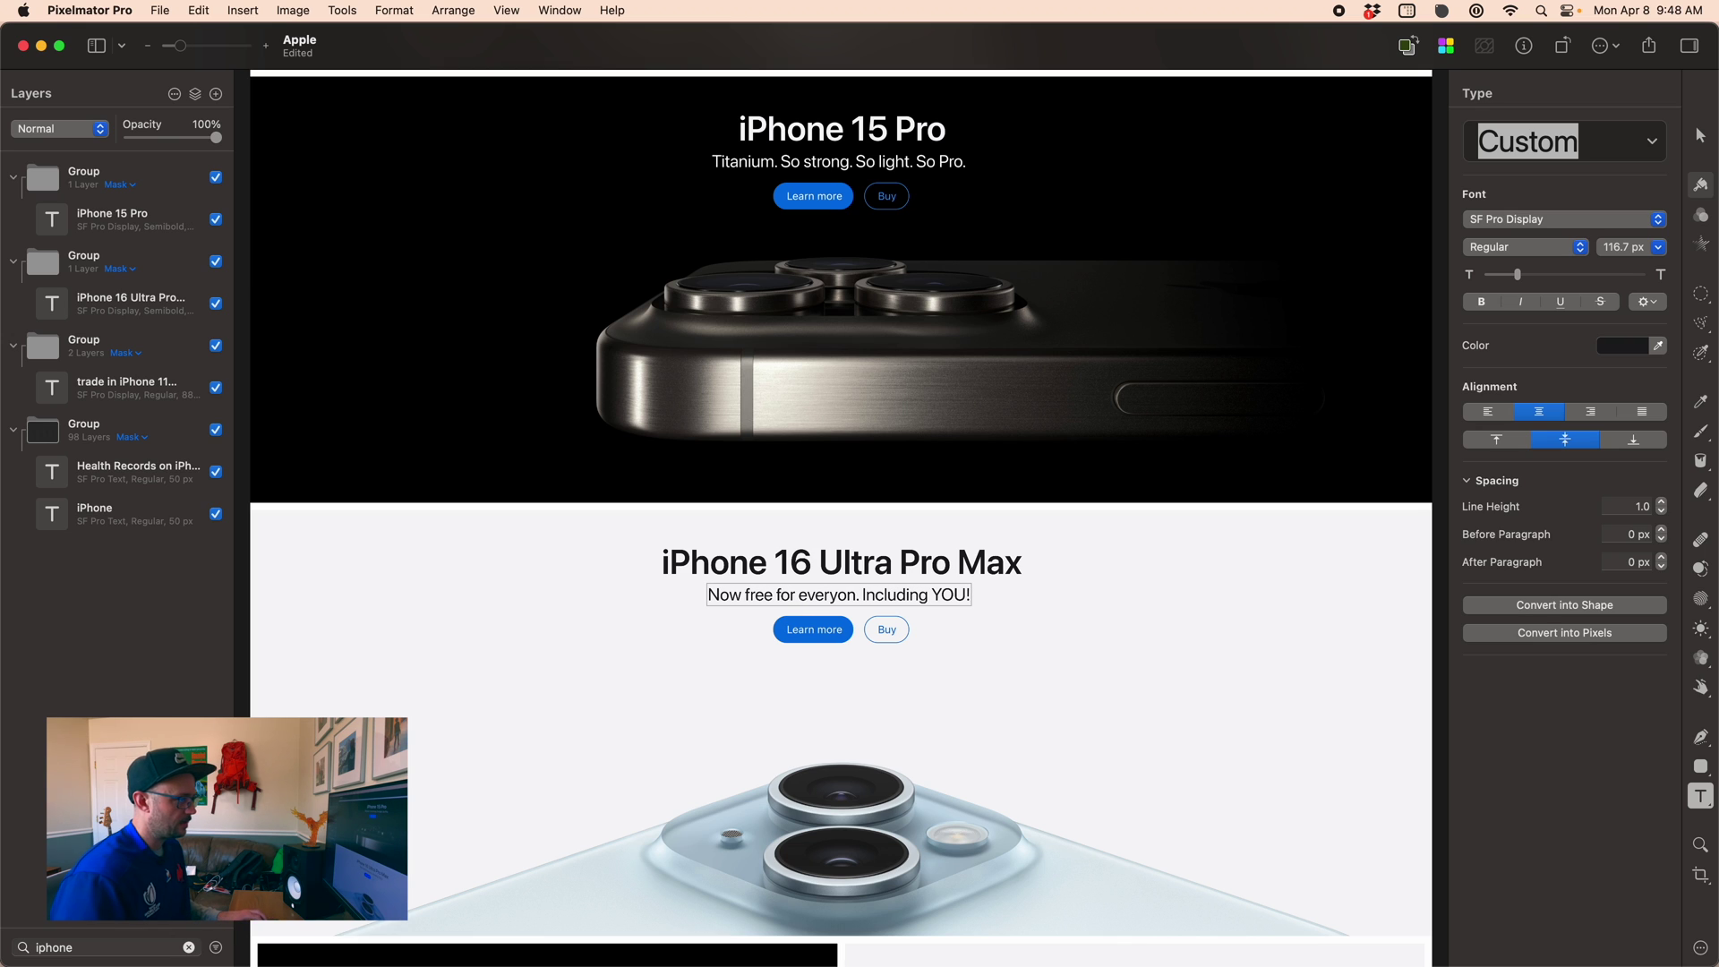
# - Change the Buy label under the new tagline to "Get" and leave text editing
pyautogui.click(846, 635)
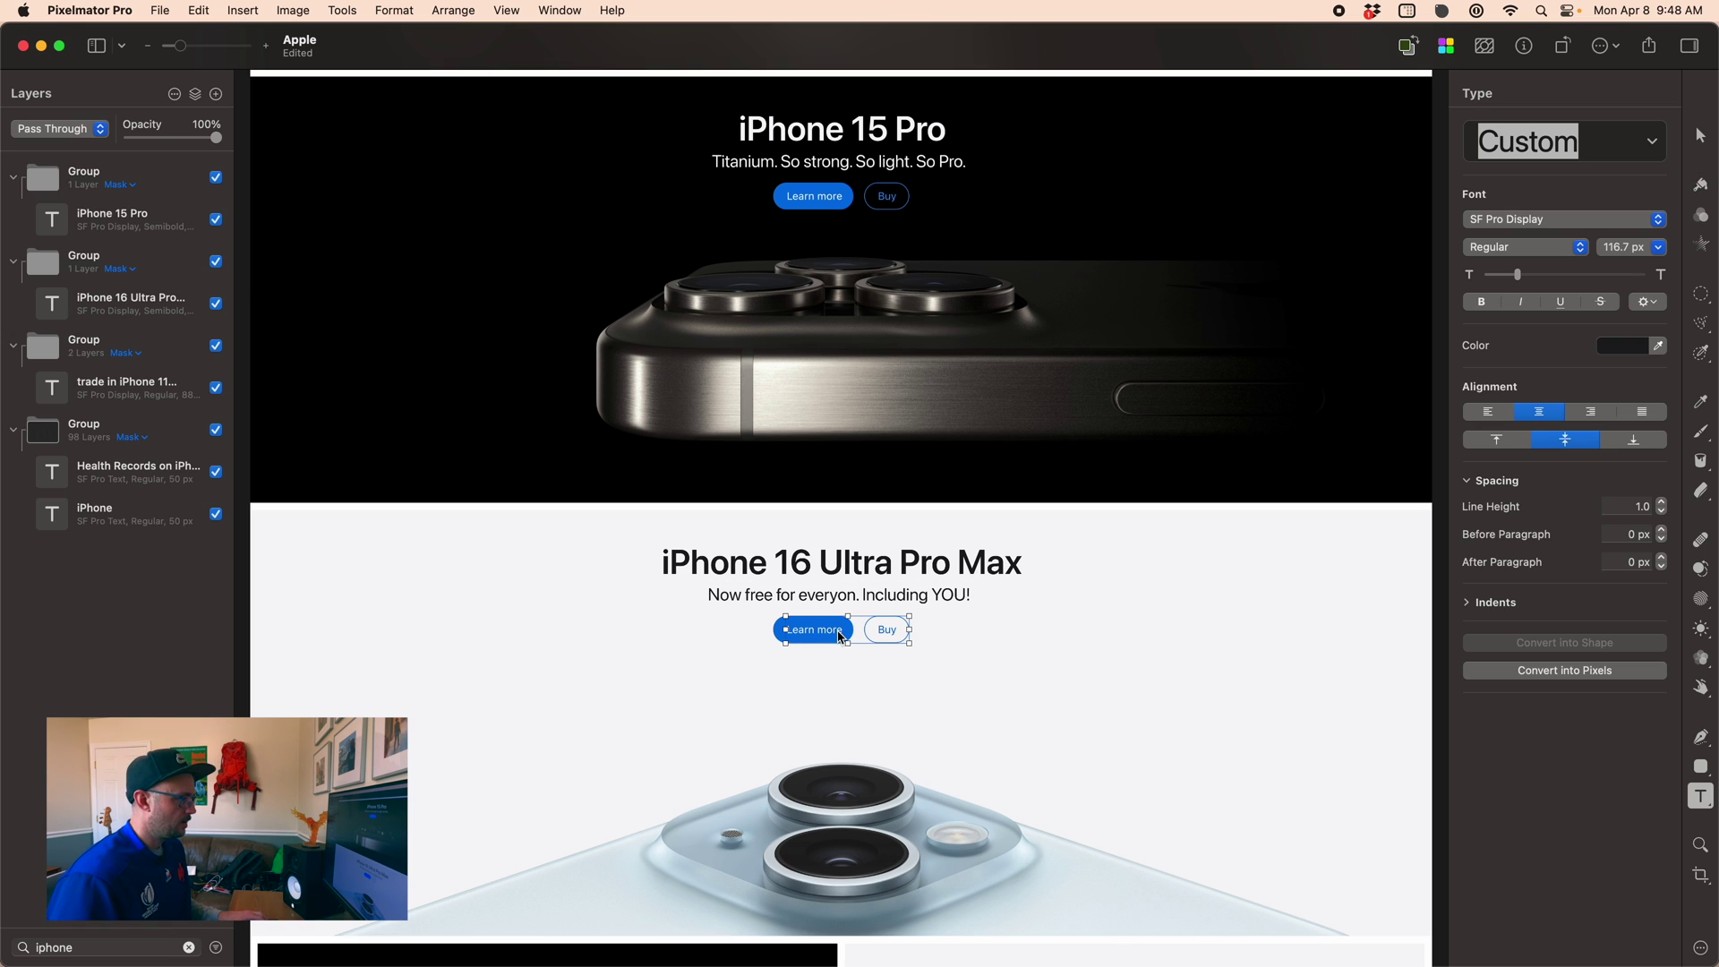
pyautogui.click(893, 634)
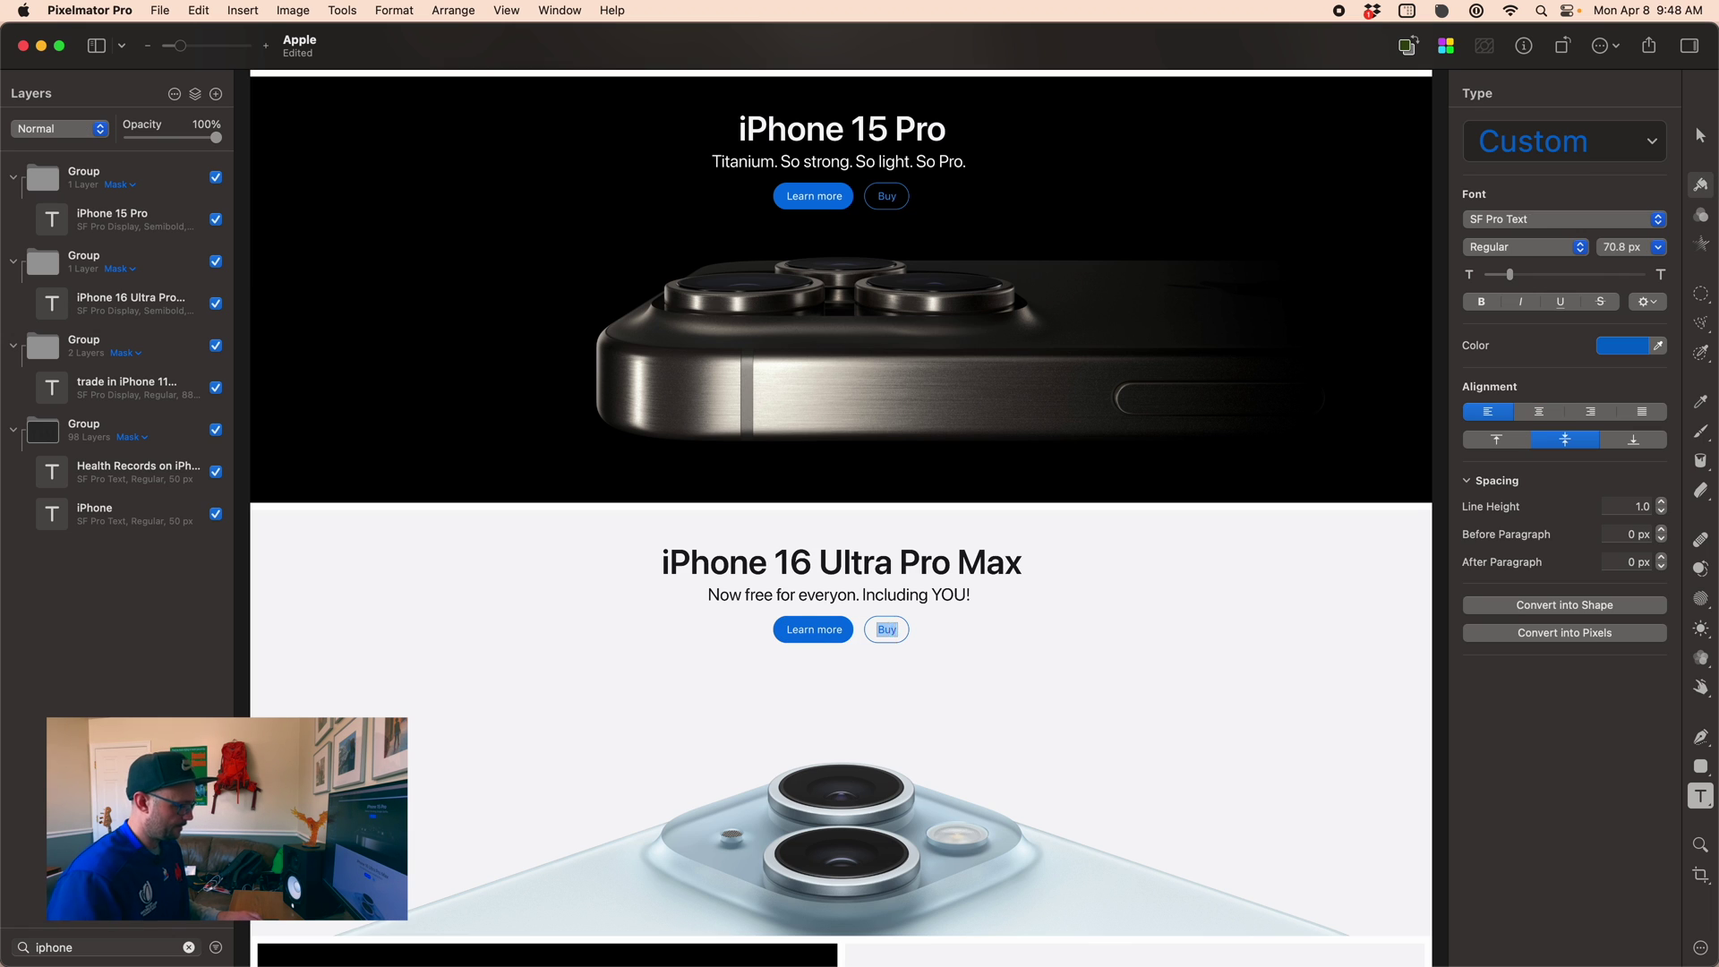
pyautogui.write('Get')
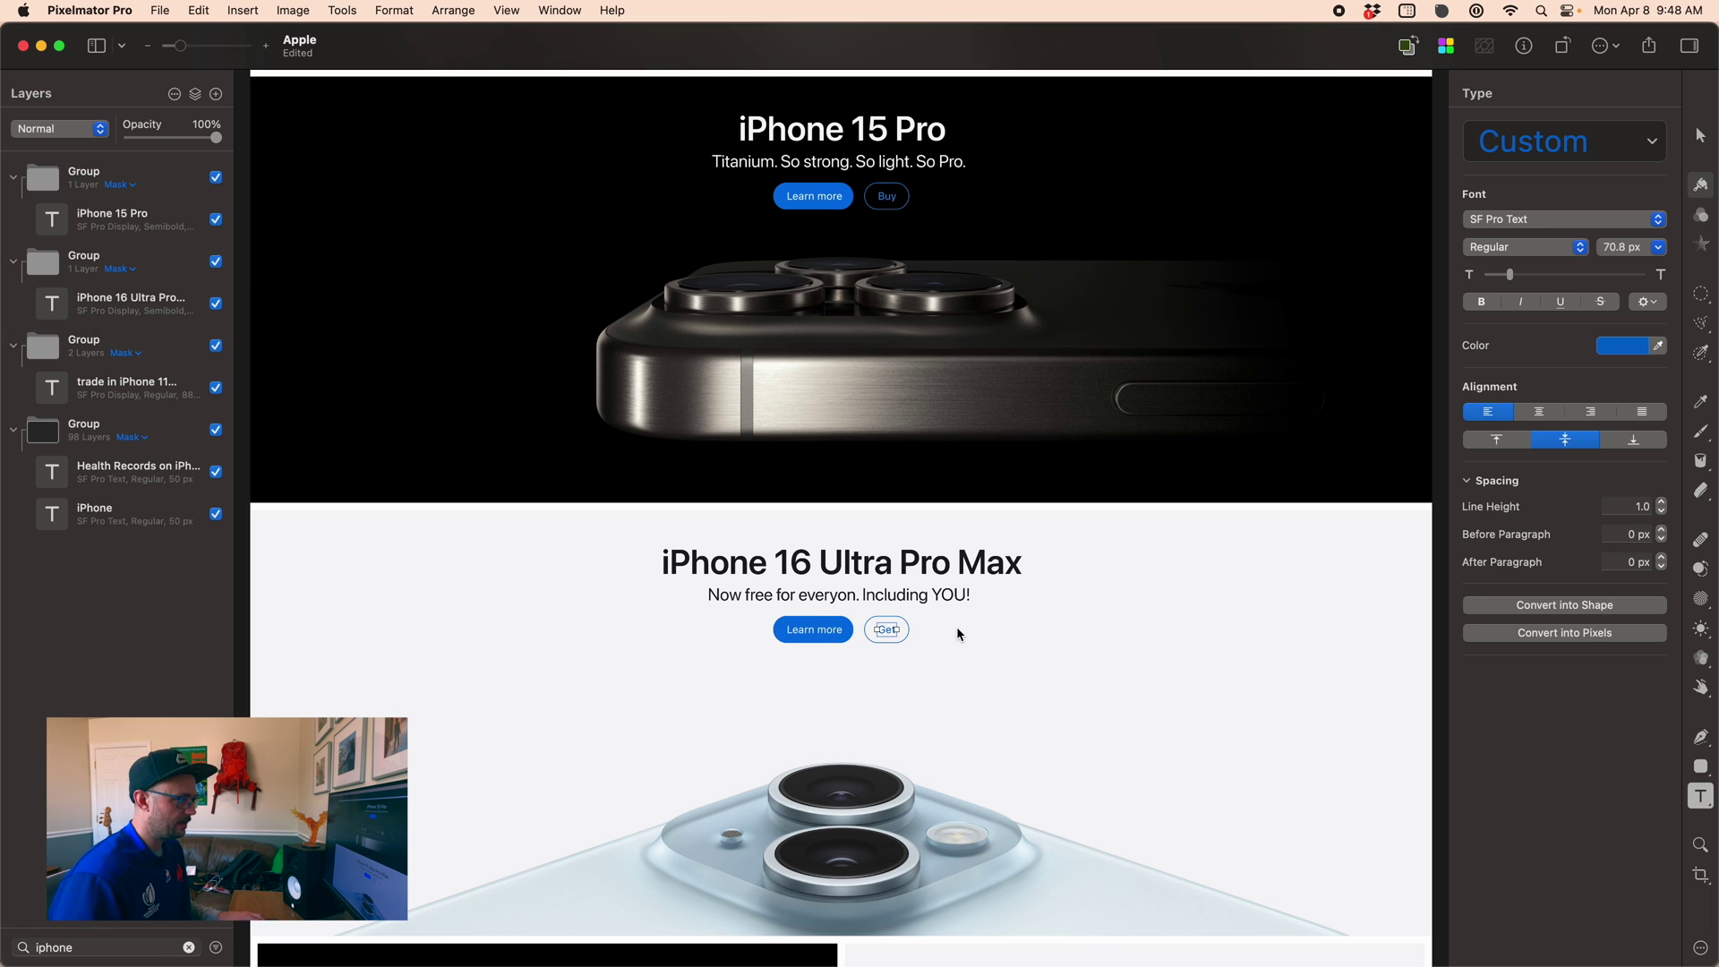
pyautogui.click(955, 625)
pyautogui.press('a')
pyautogui.scroll(-3, 954, 625)
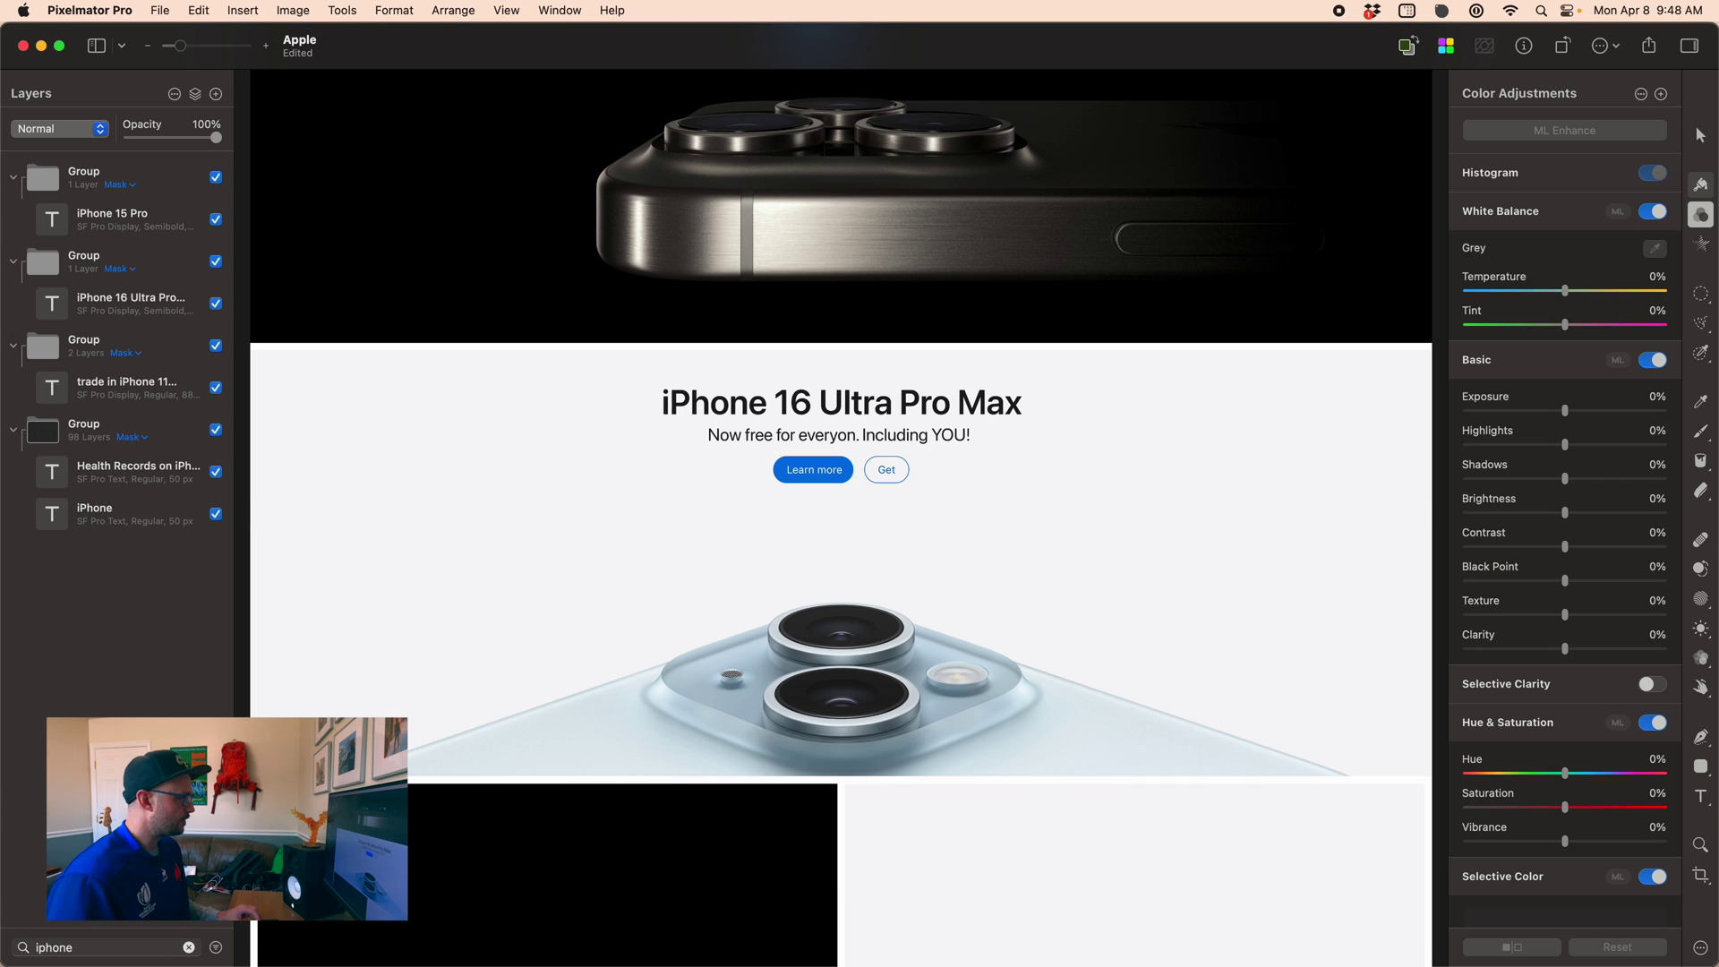
# - Clear the layer search, expand the group holding the light blue phone picture and select its image layer
pyautogui.click(189, 947)
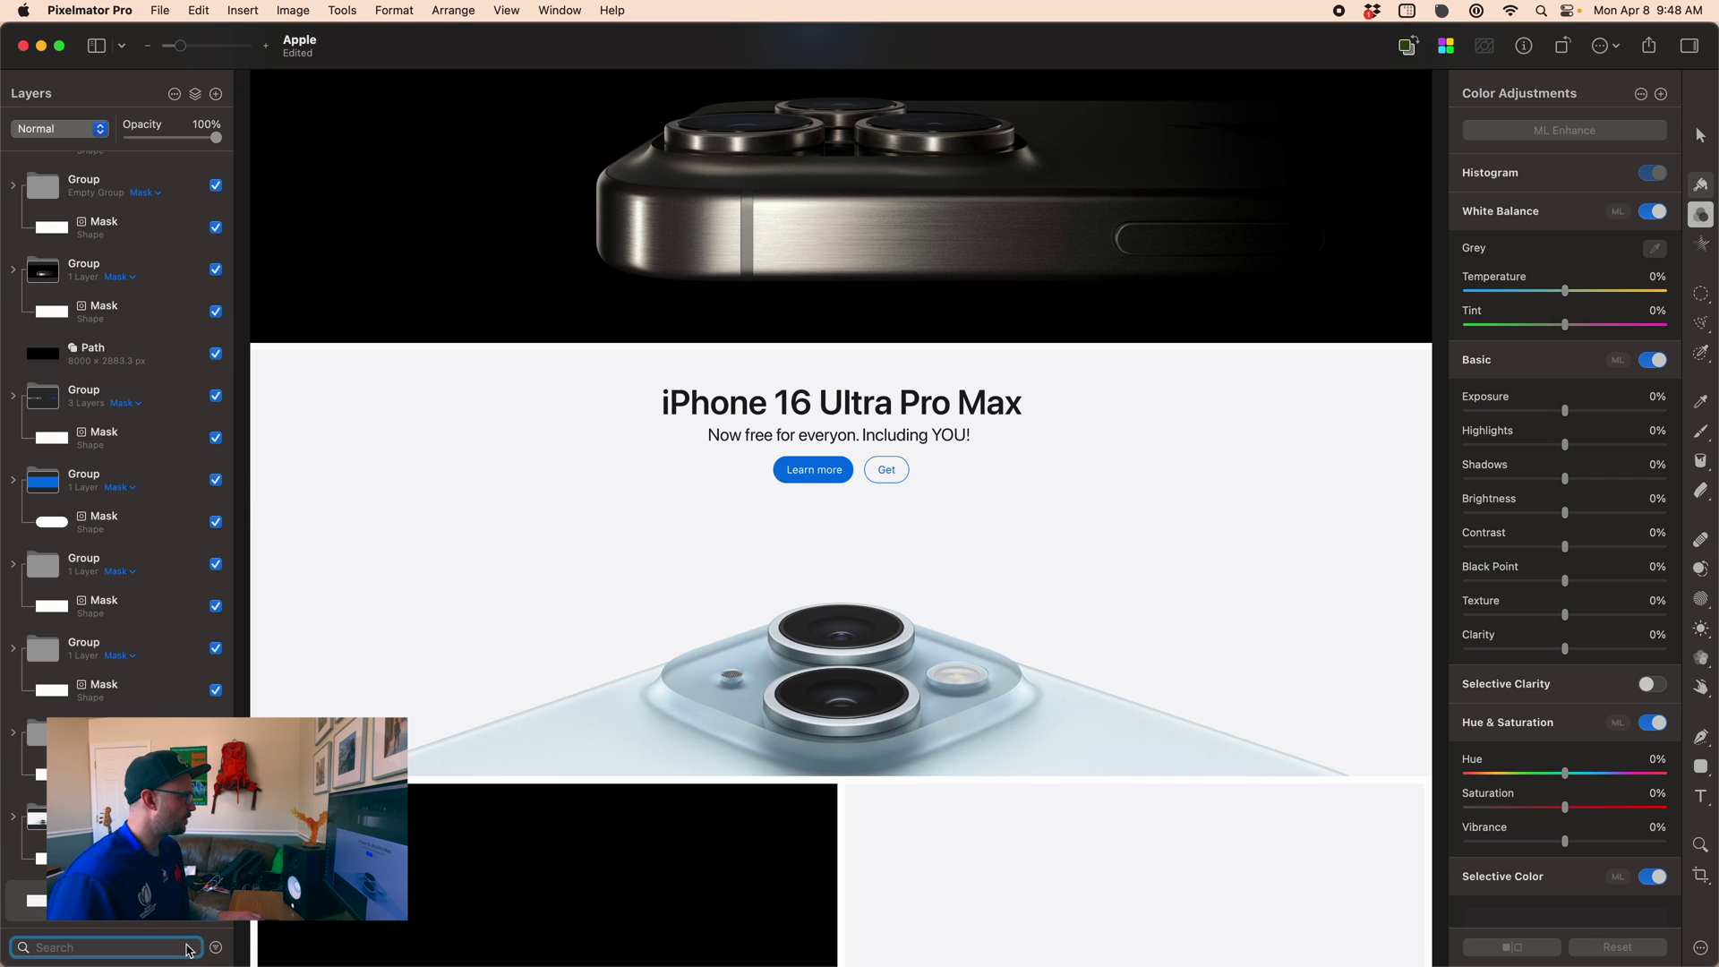
pyautogui.scroll(-4, 153, 712)
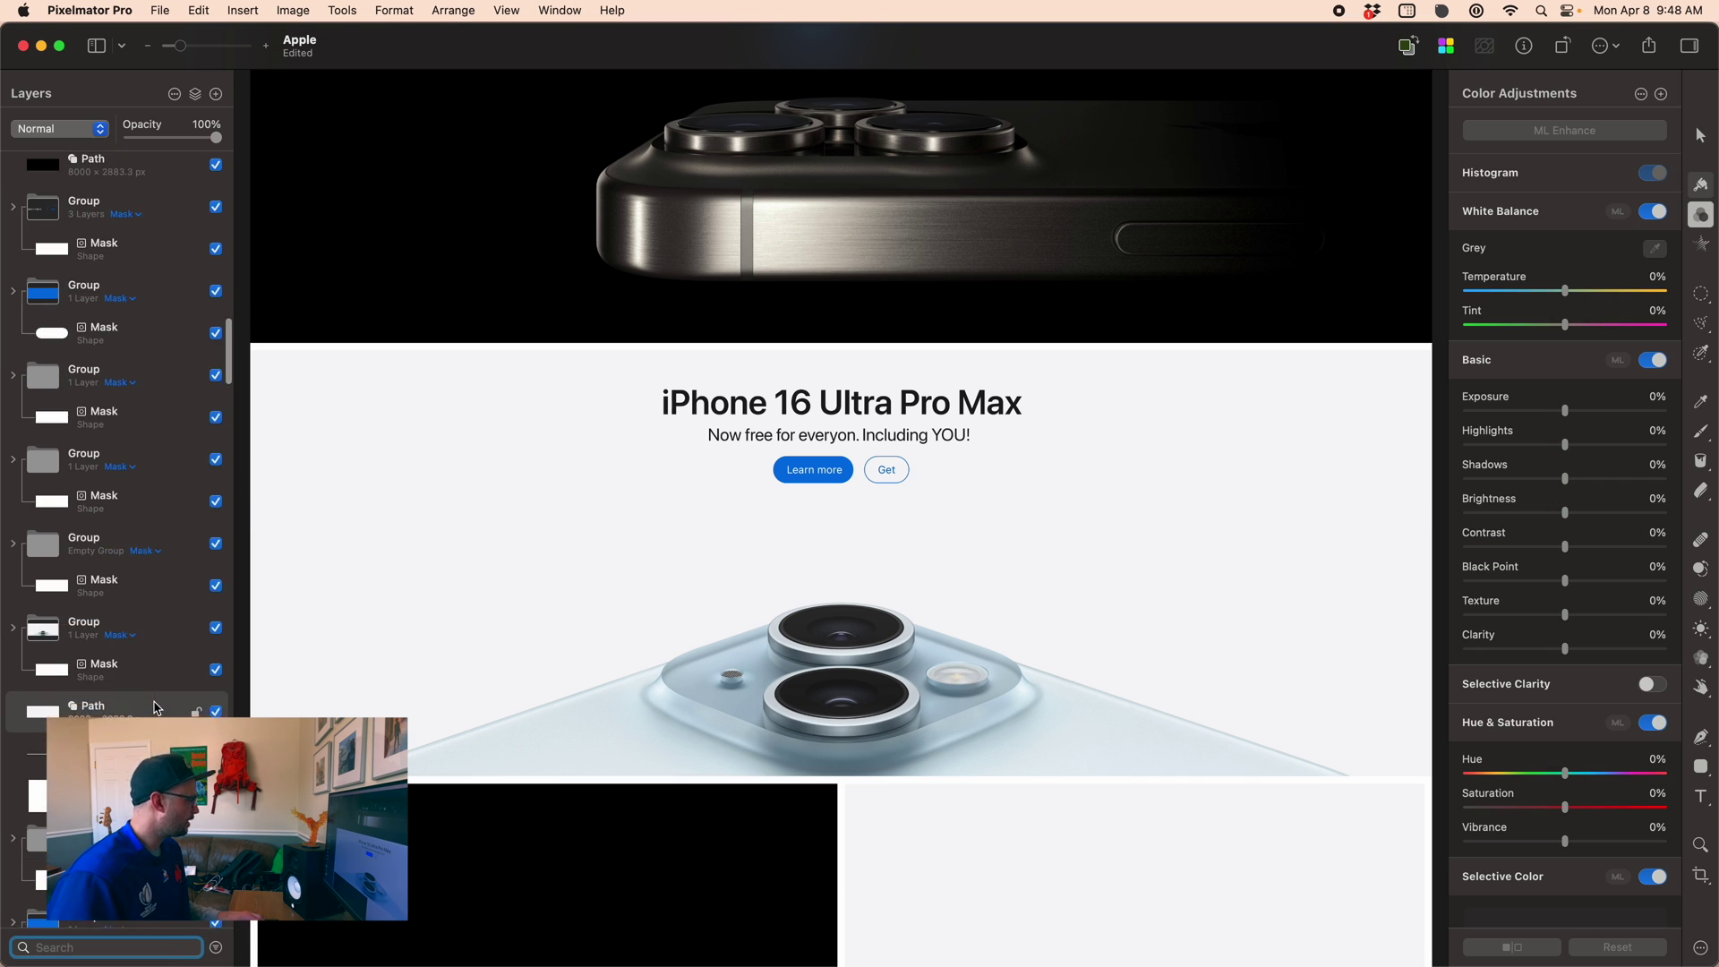
pyautogui.click(119, 637)
pyautogui.click(16, 630)
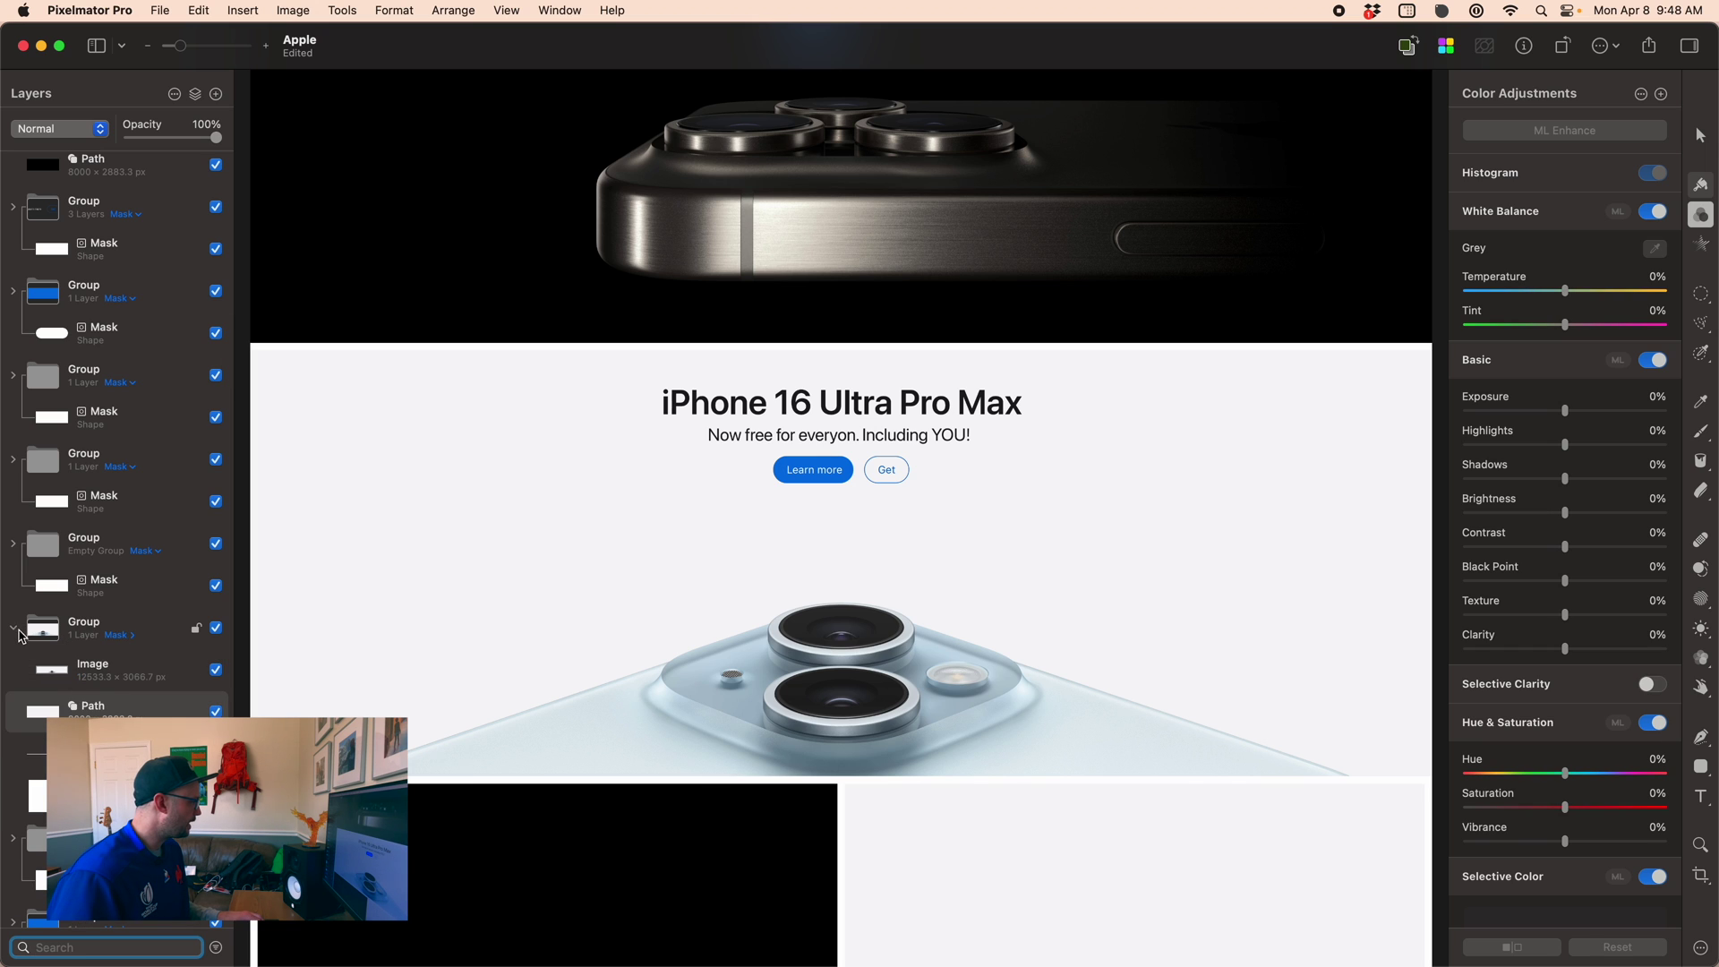
pyautogui.click(107, 670)
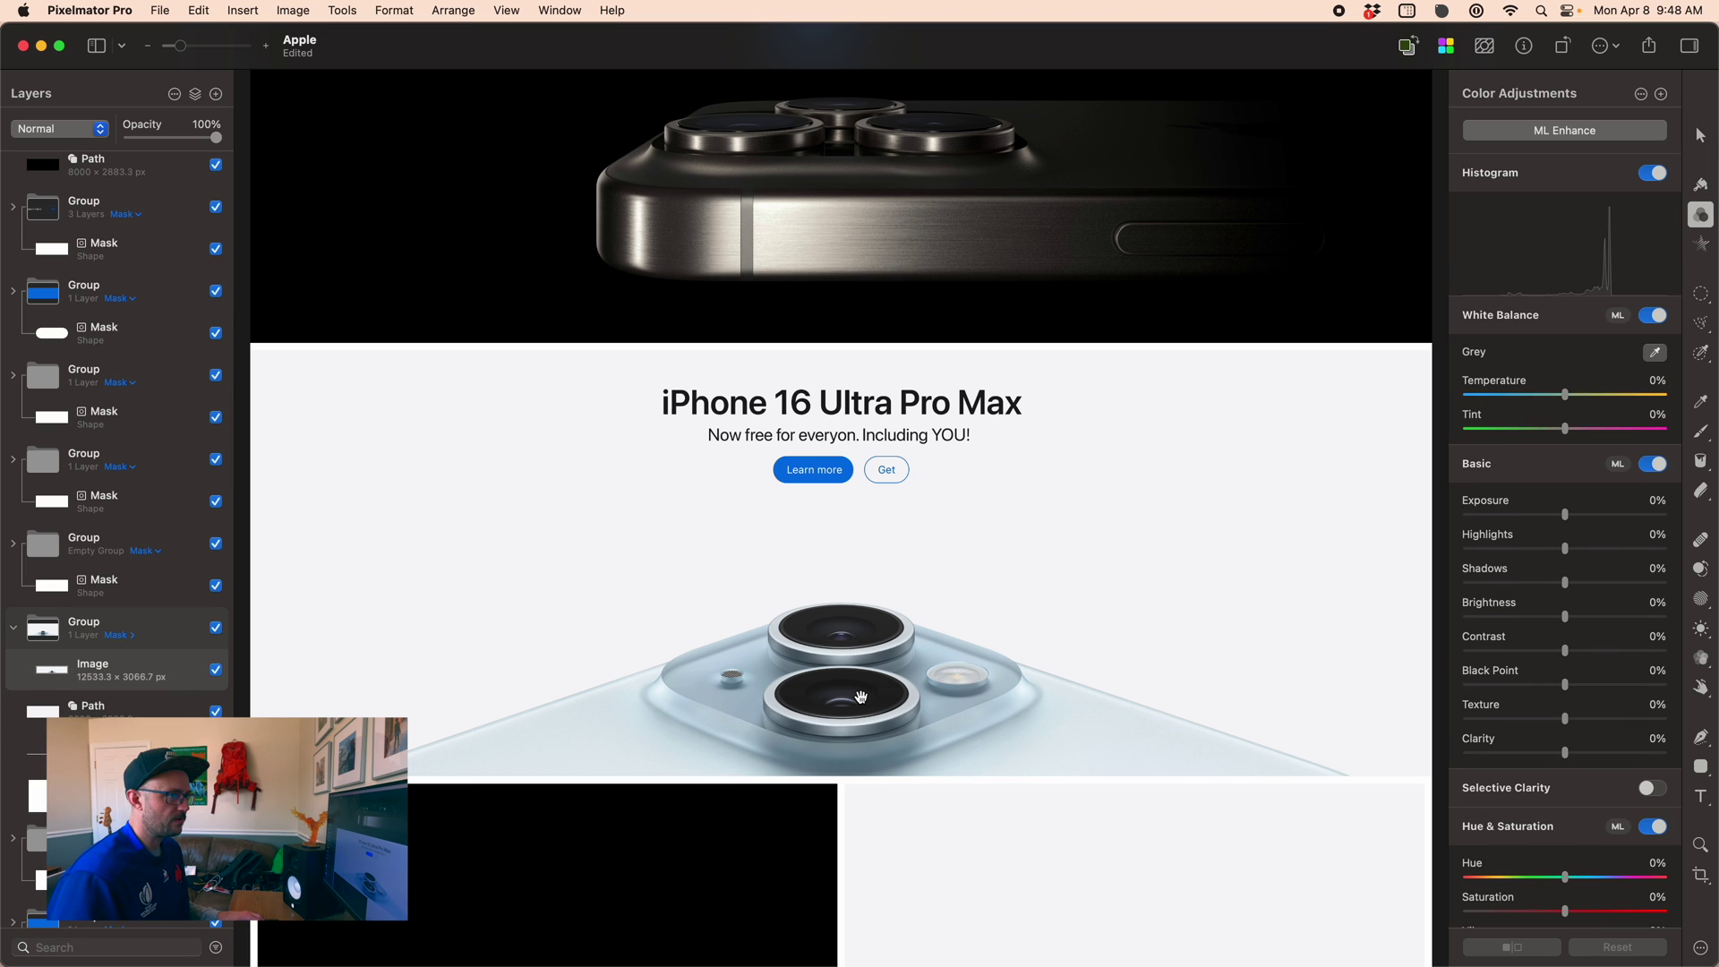
# - Adjust the phone image's blue range with Selective Color, raising hue and saturation and lowering brightness
pyautogui.press('a')
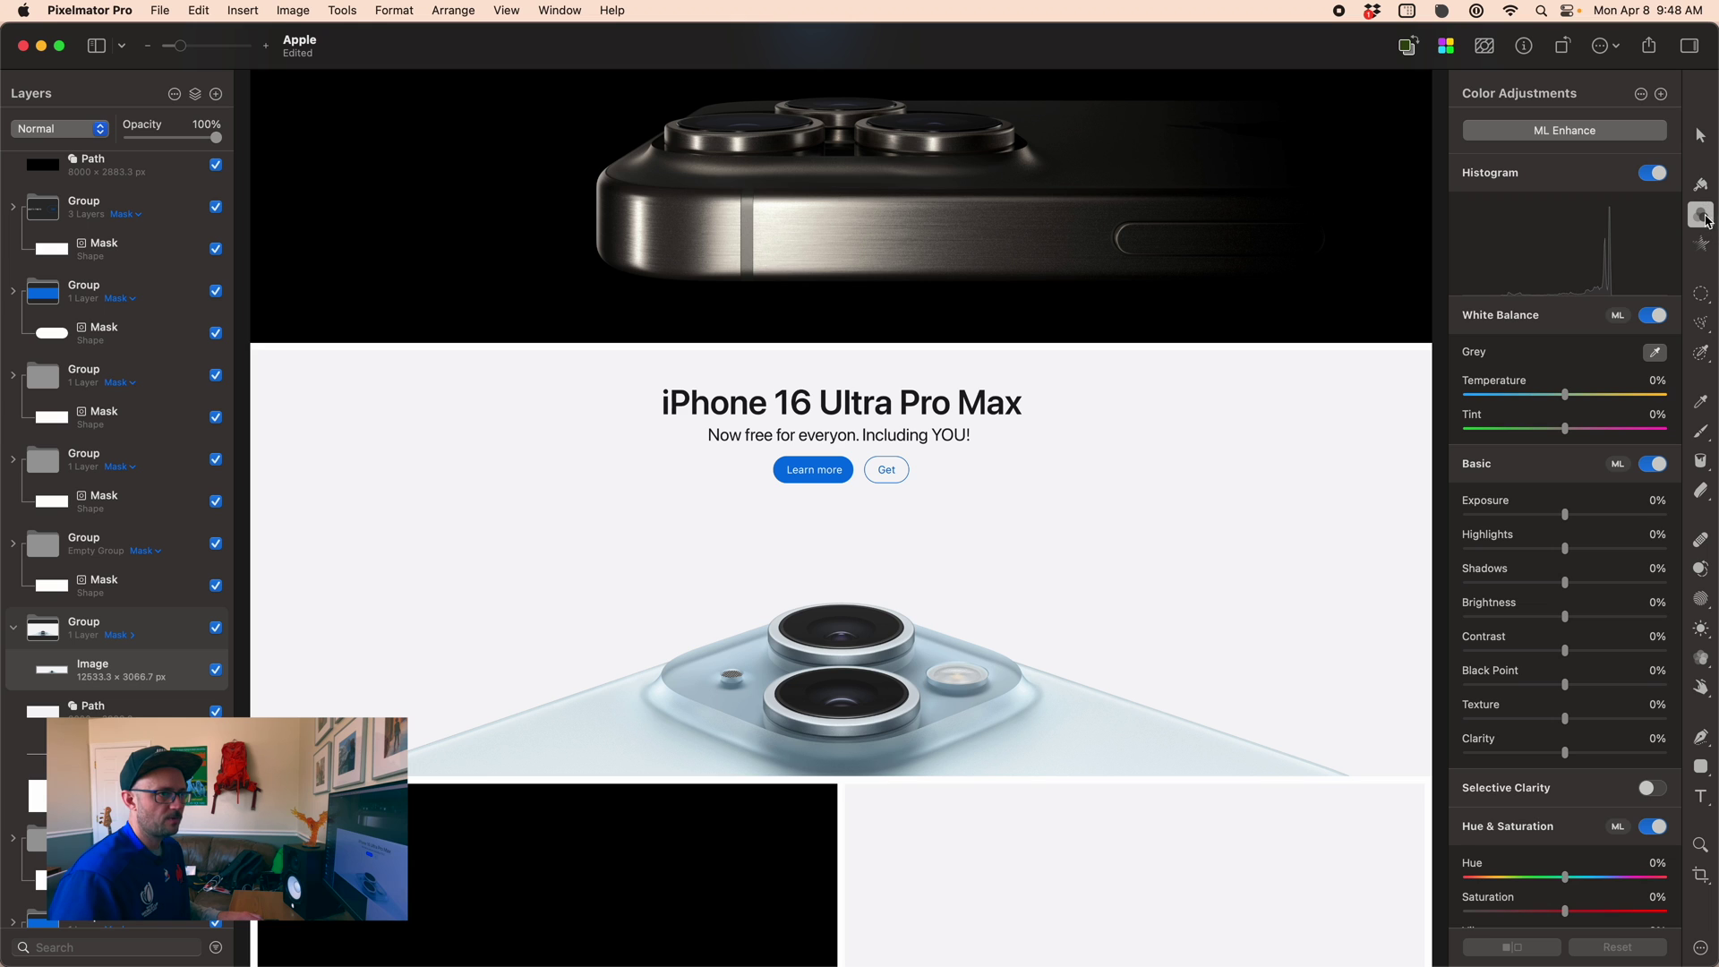
pyautogui.scroll(-15, 1559, 436)
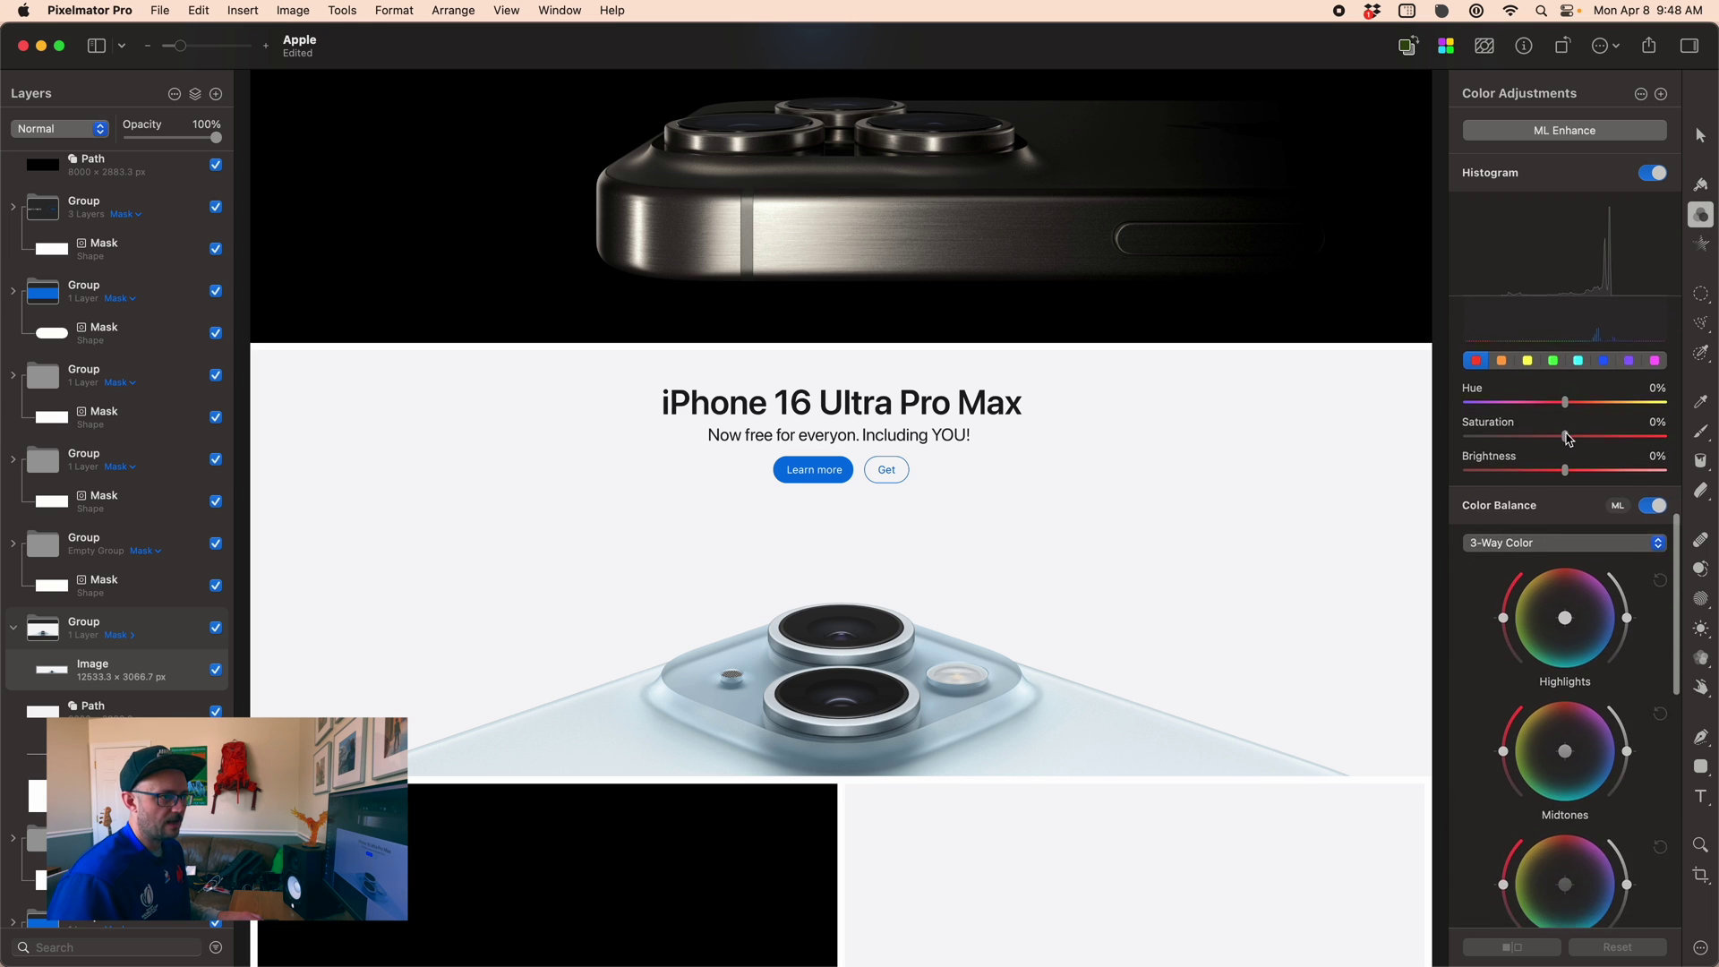
pyautogui.click(1604, 427)
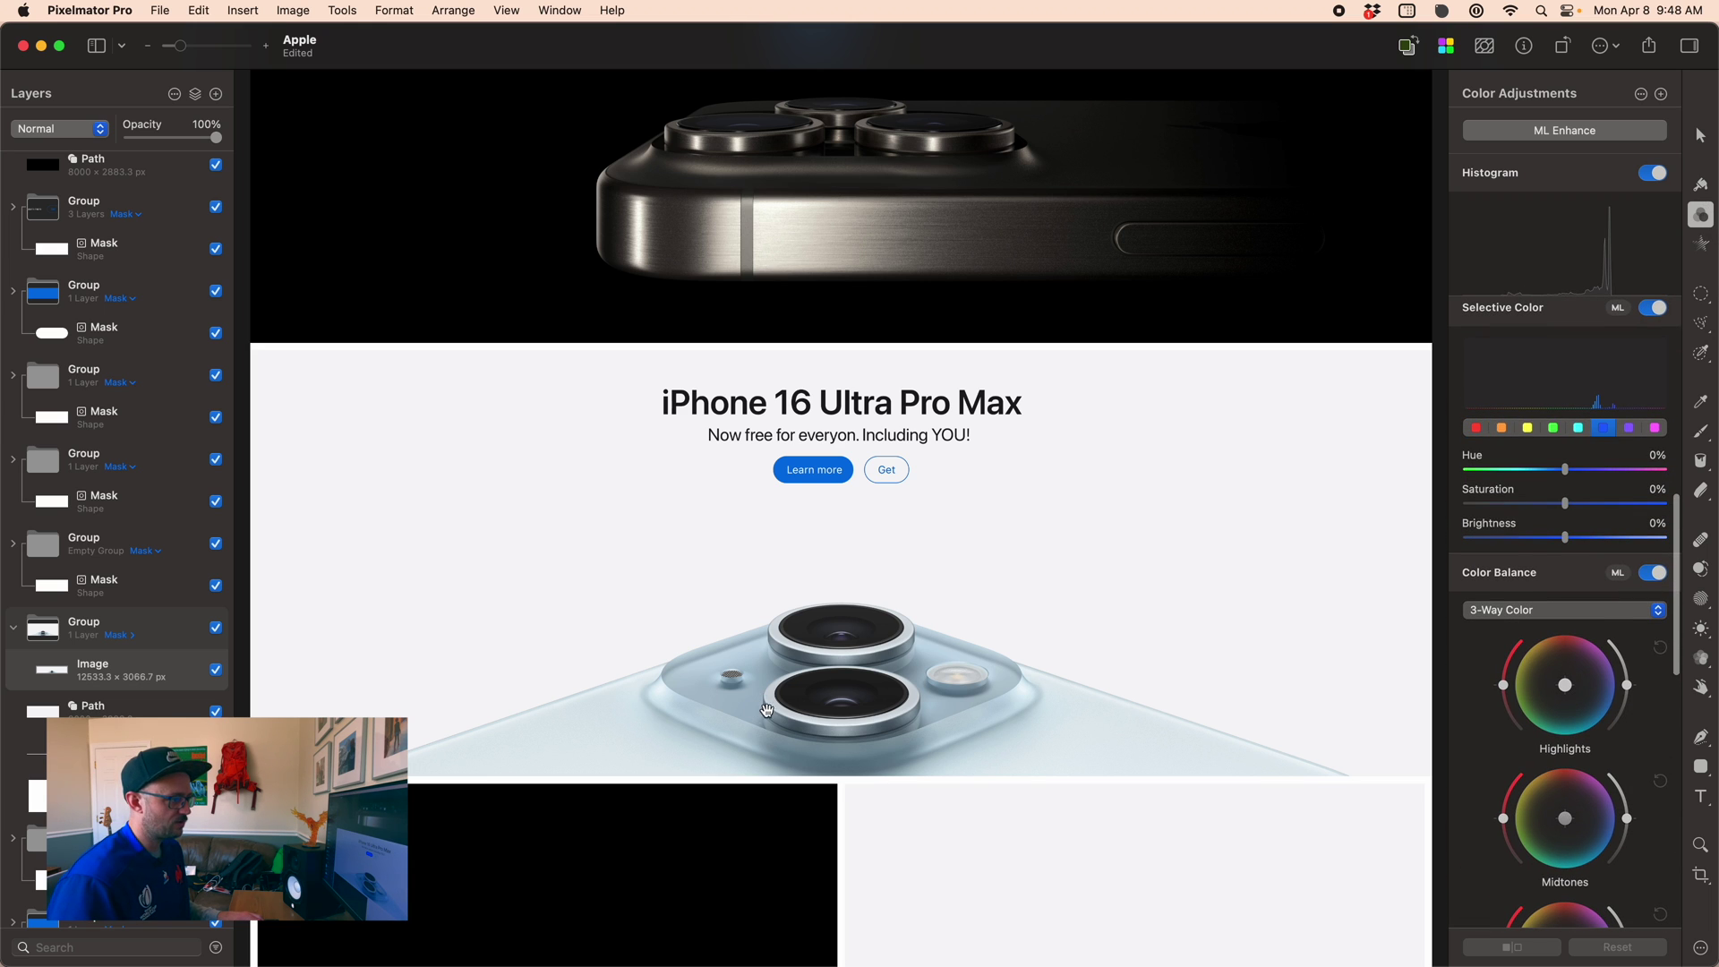
pyautogui.moveTo(1578, 475); pyautogui.dragTo(1697, 471)
pyautogui.moveTo(1576, 508); pyautogui.dragTo(1669, 510)
pyautogui.moveTo(1569, 548); pyautogui.dragTo(1417, 548)
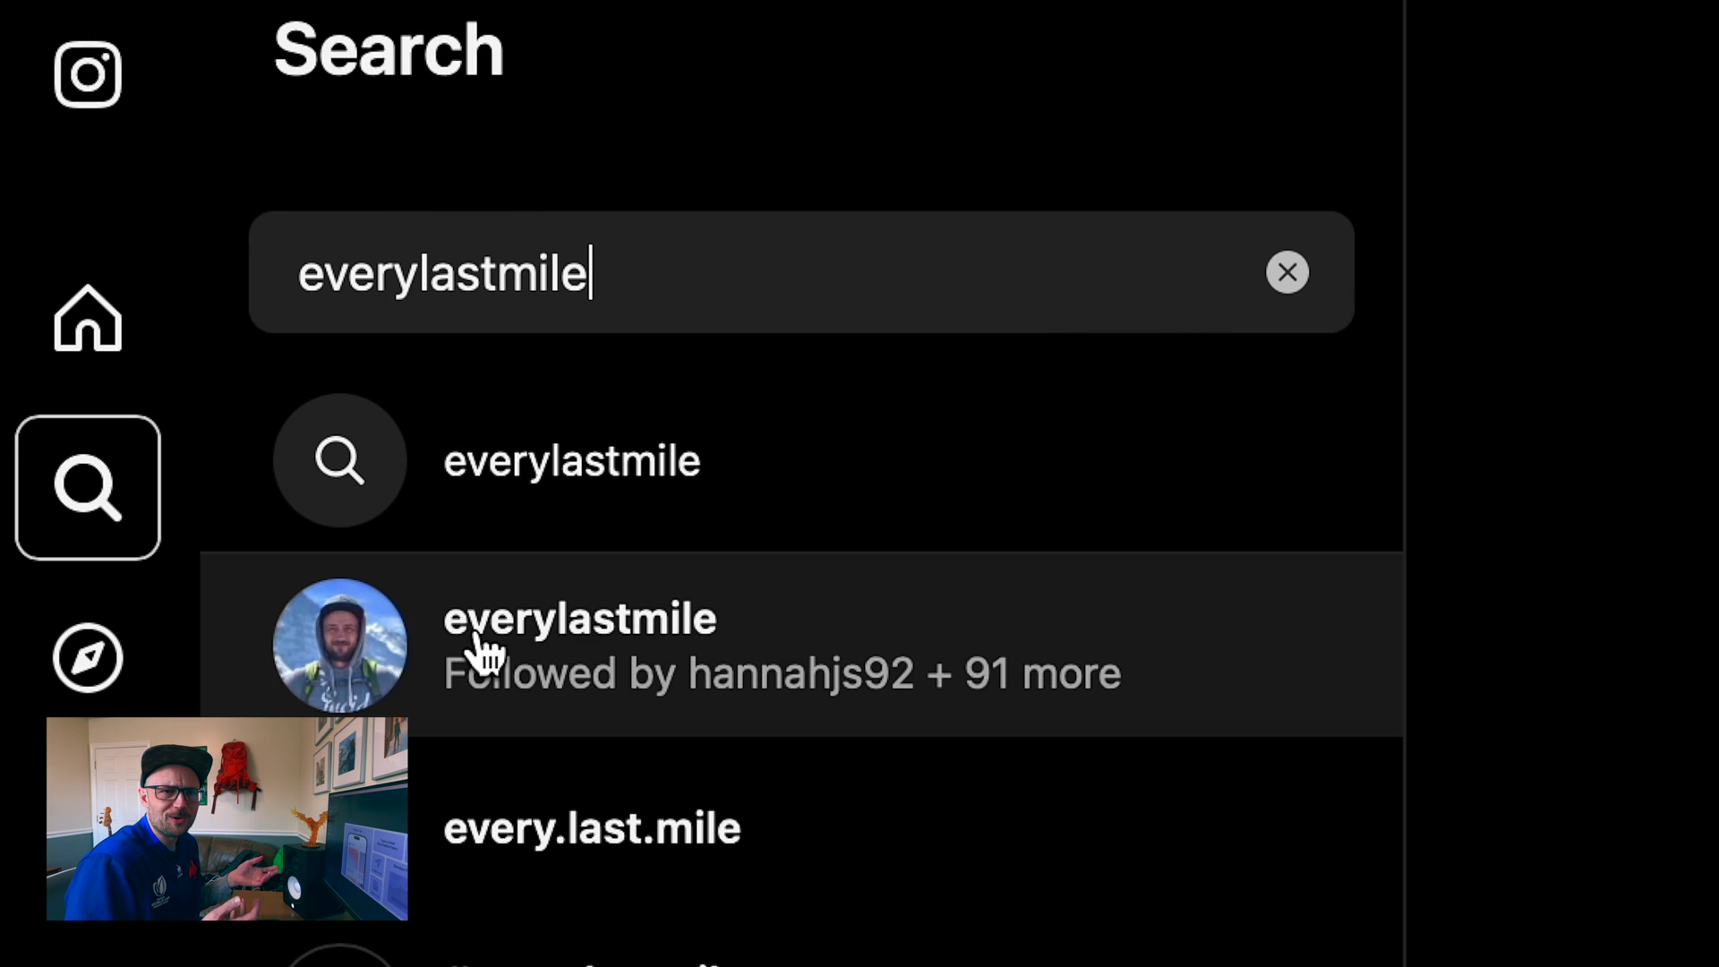
# - Open the matching account's profile from the Instagram search results
pyautogui.click(483, 646)
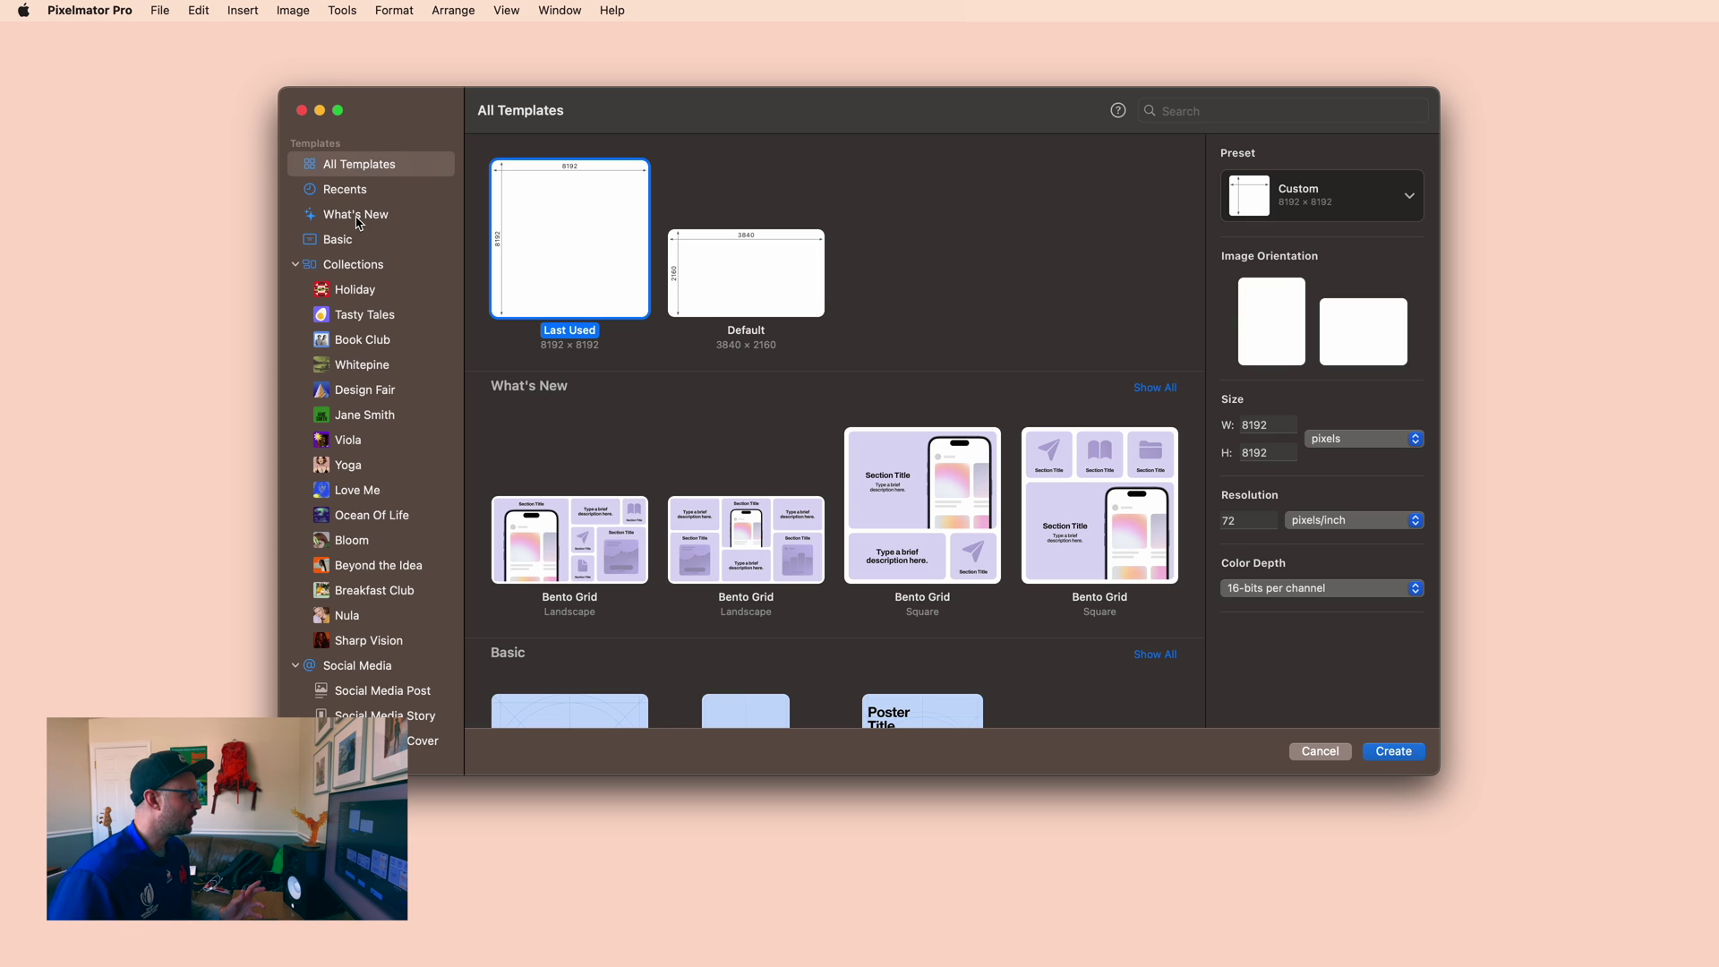
# - Browse the What's New and All Templates collections in Pixelmator Pro and select the first landscape Bento Grid template
pyautogui.click(164, 9)
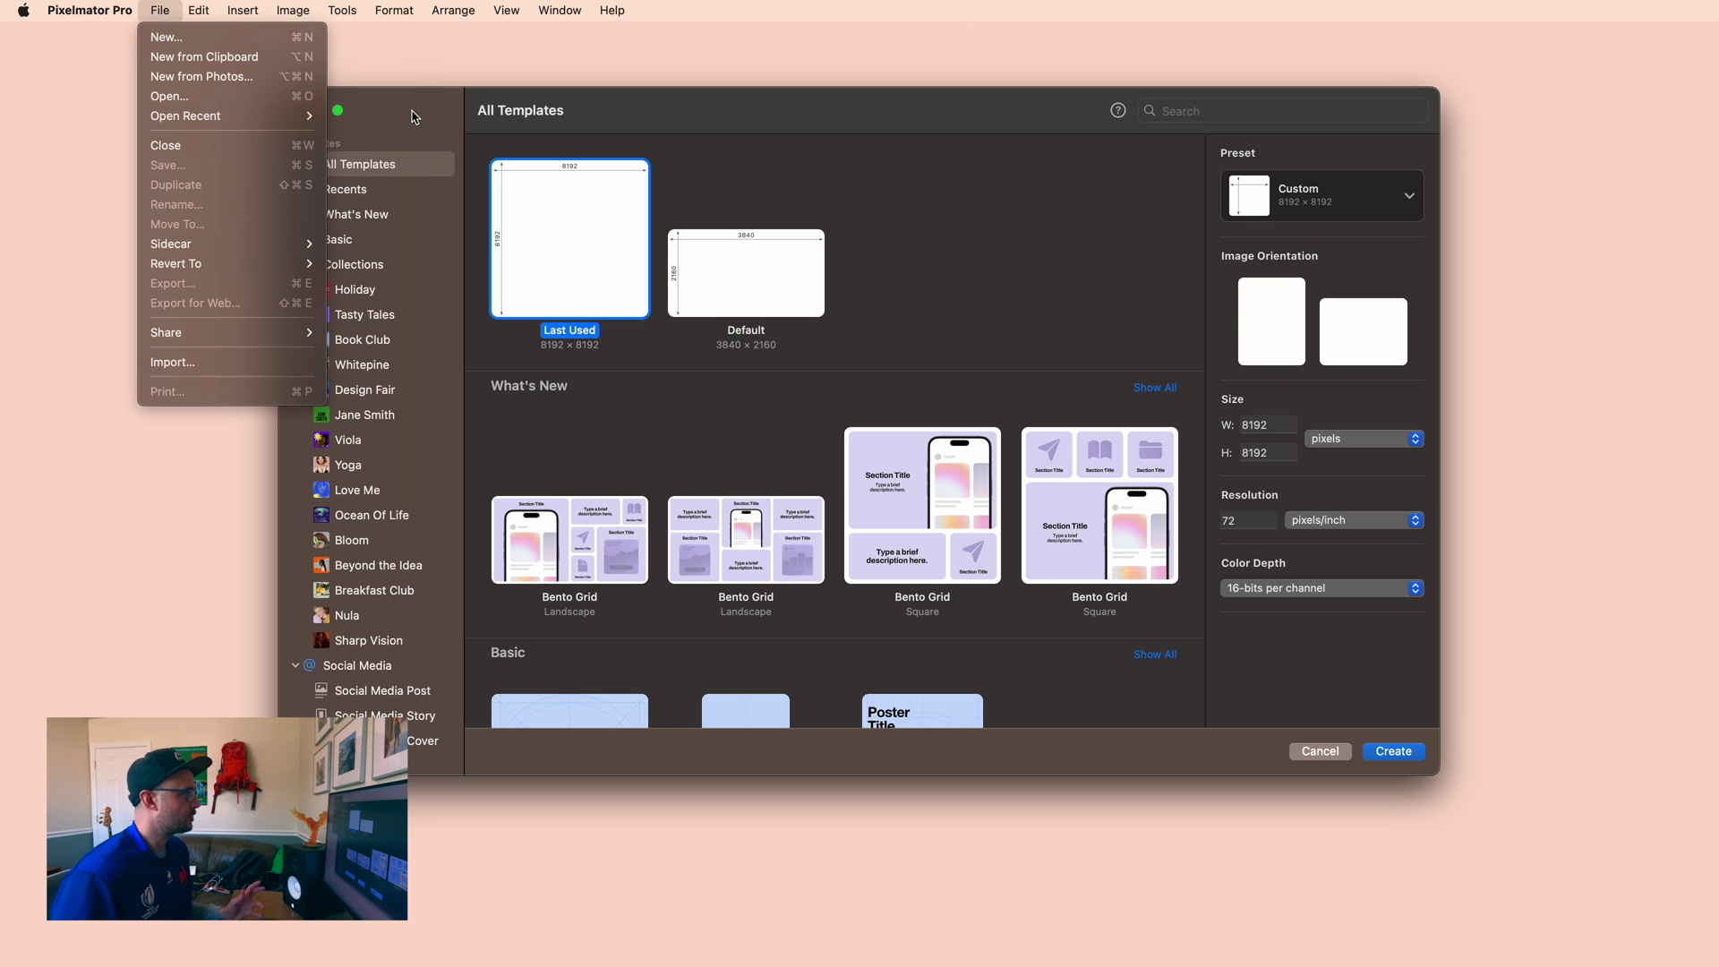
pyautogui.click(414, 117)
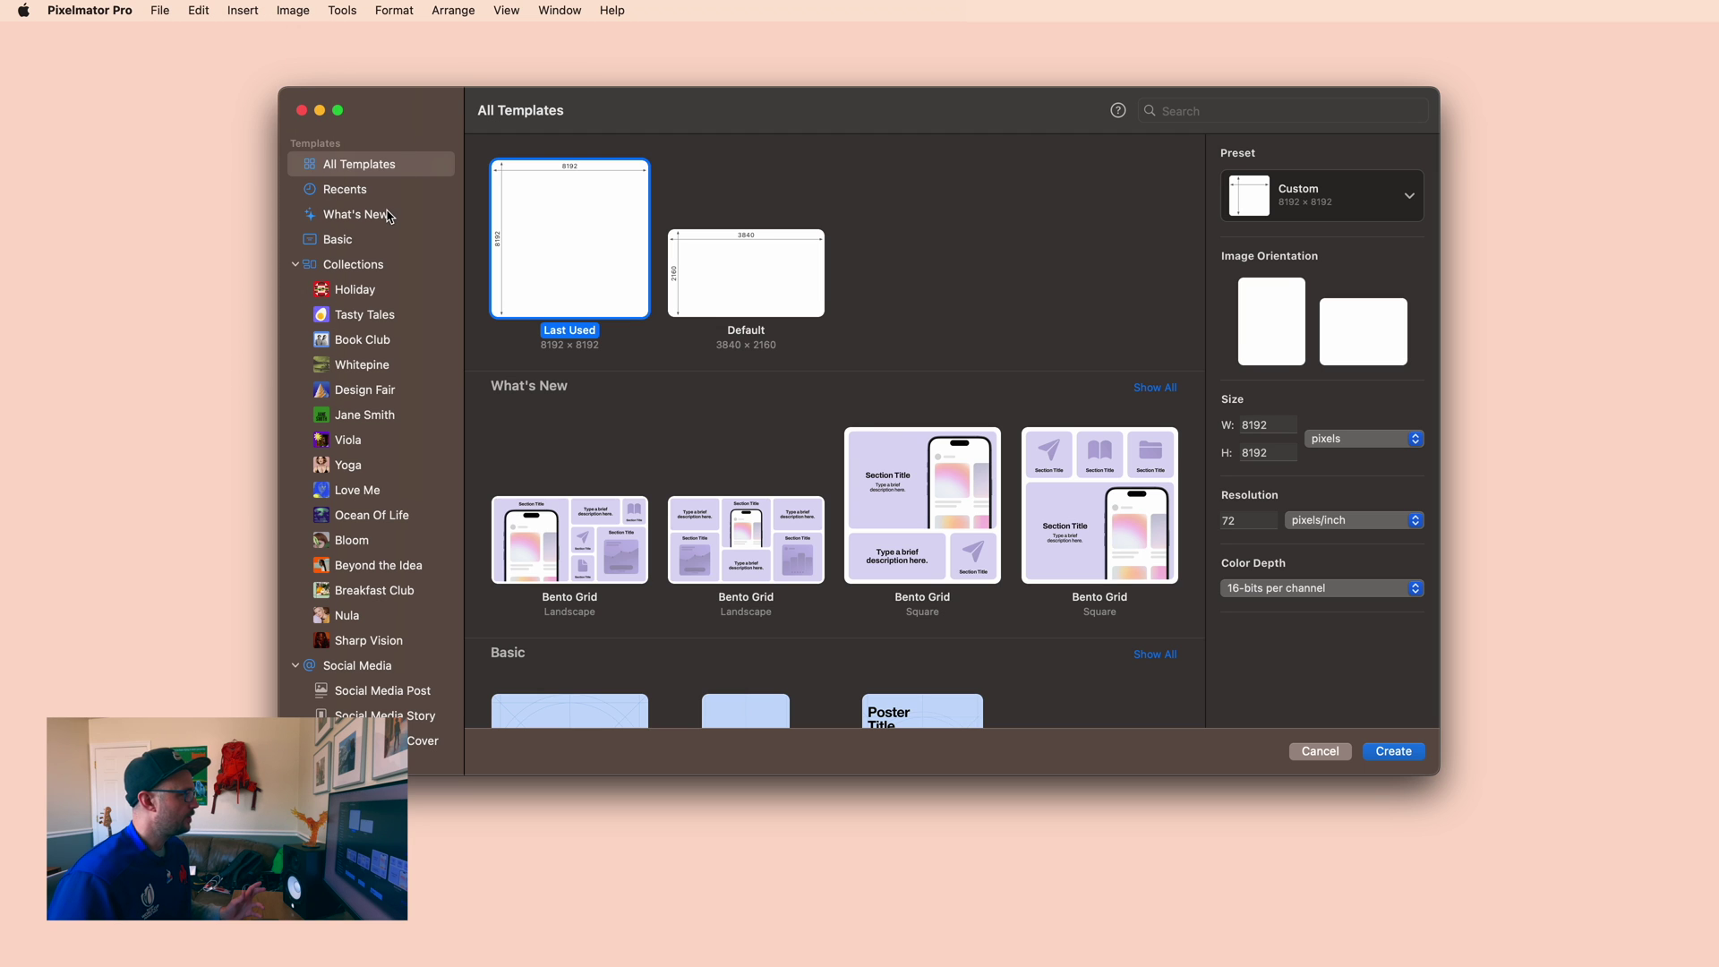
pyautogui.click(389, 216)
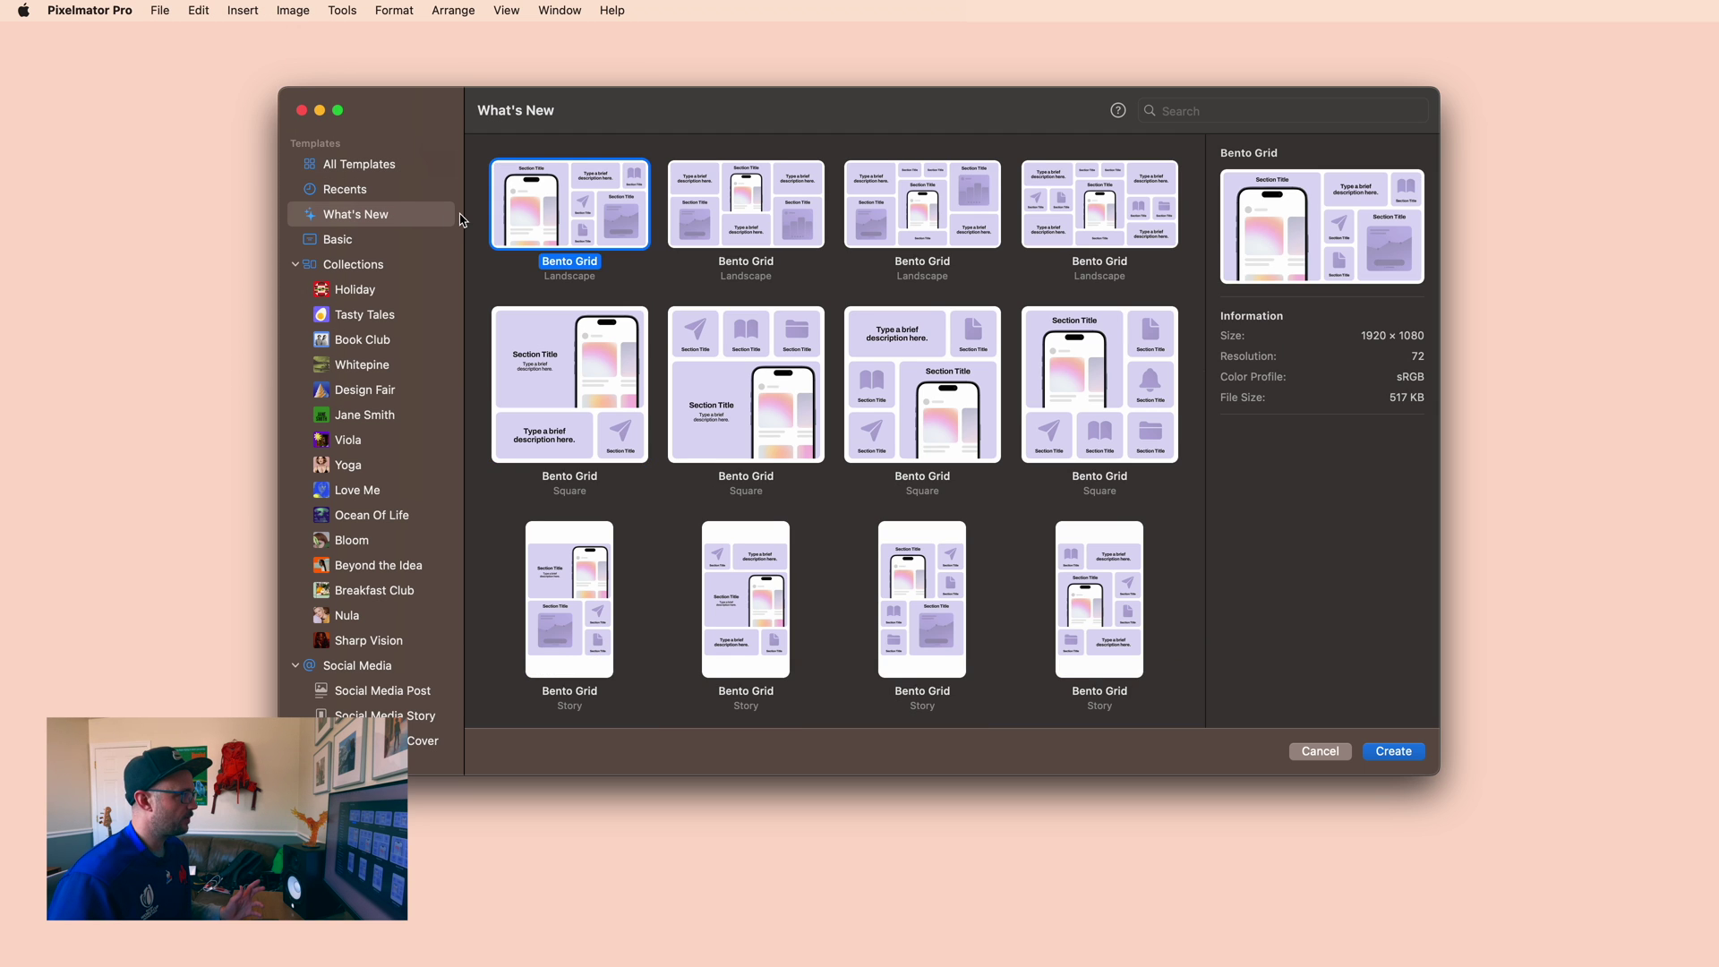
pyautogui.click(373, 171)
pyautogui.scroll(-5, 533, 197)
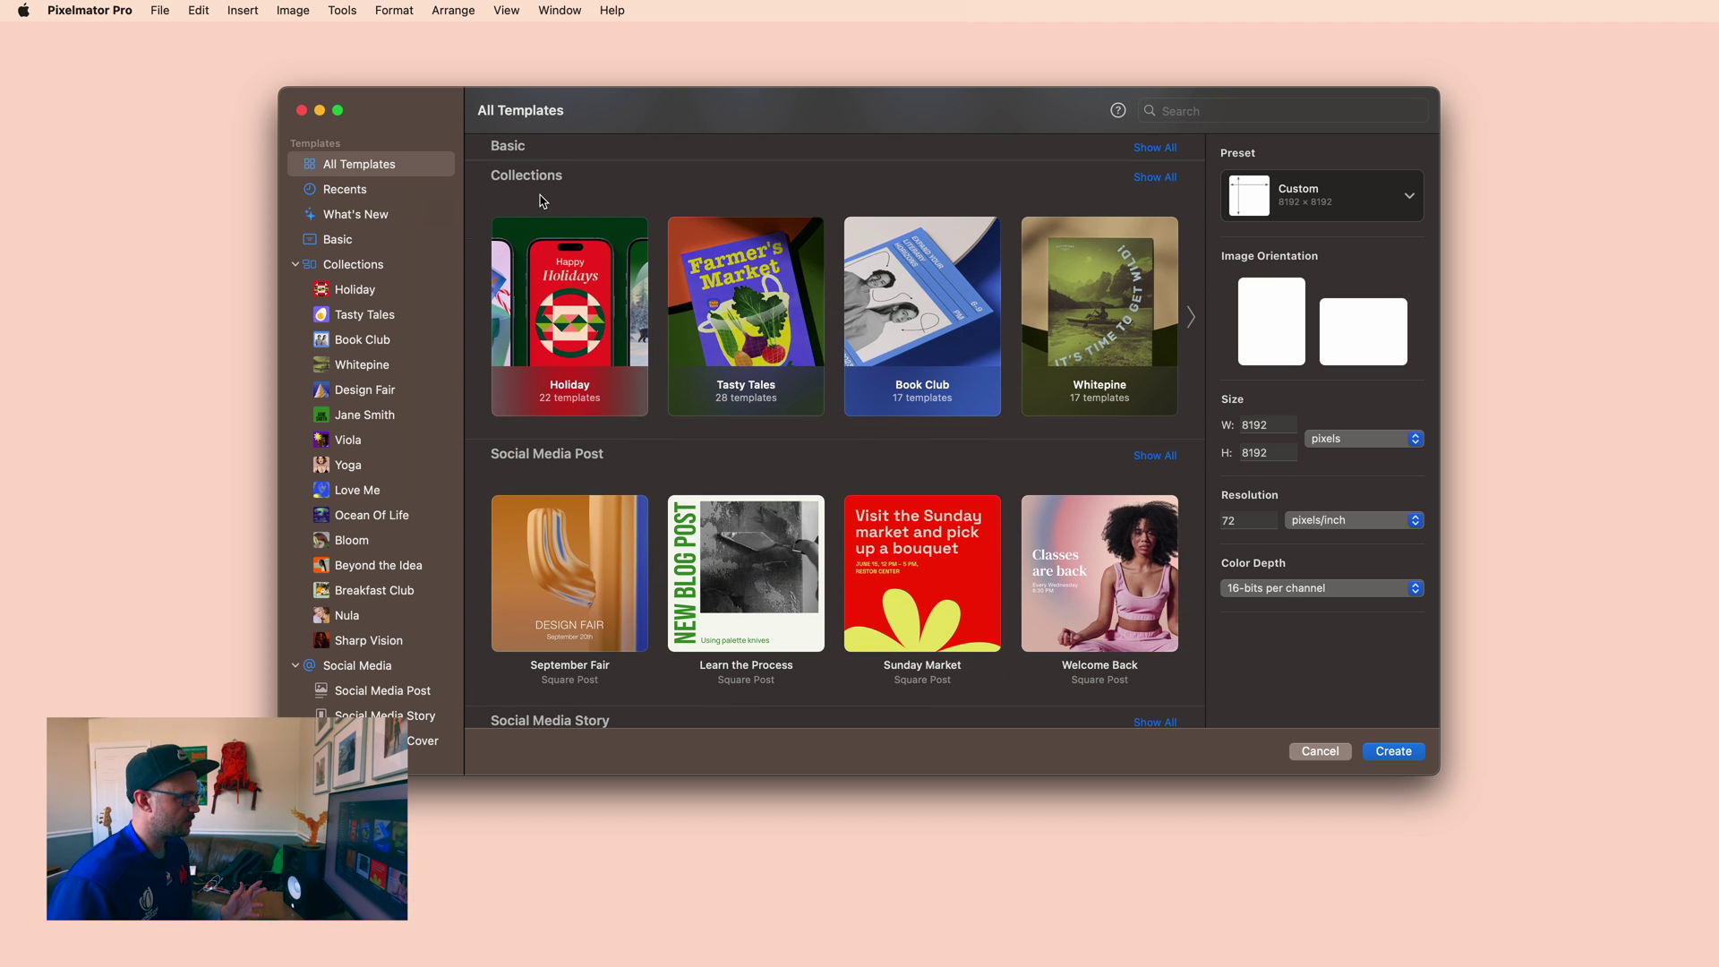
pyautogui.scroll(5, 543, 201)
pyautogui.click(584, 580)
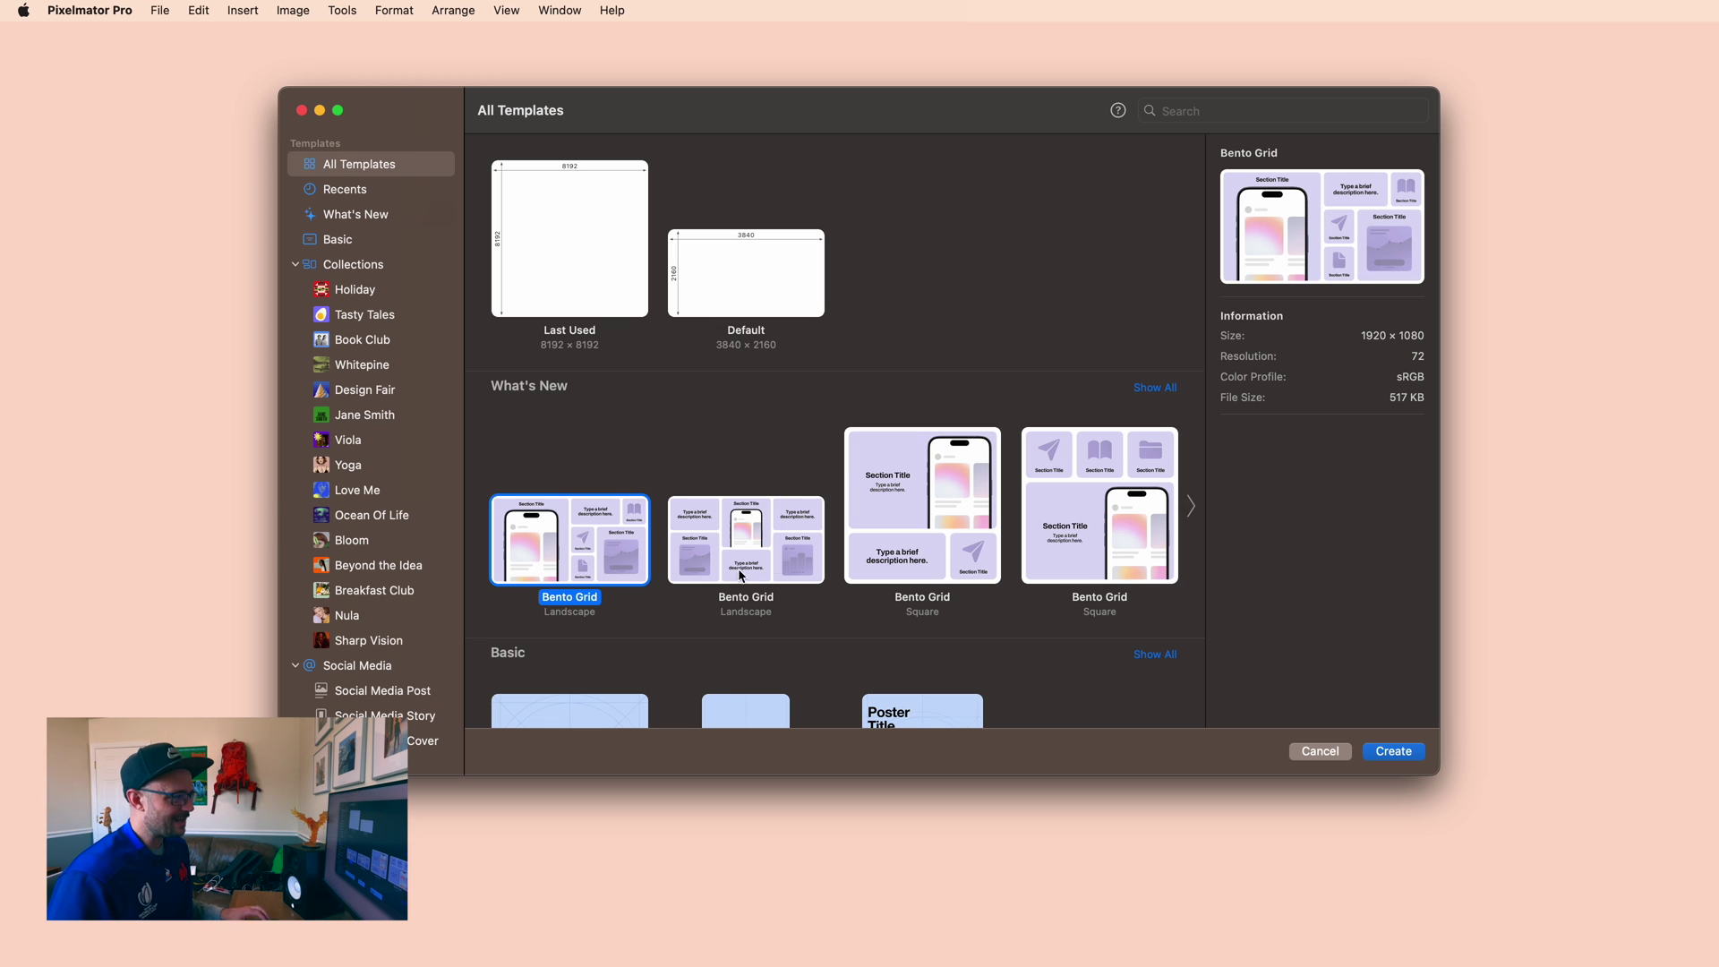
# - Create a document from the first landscape Bento Grid template and inspect the Hardware layer inside the Section 1 group
pyautogui.doubleClick(632, 565)
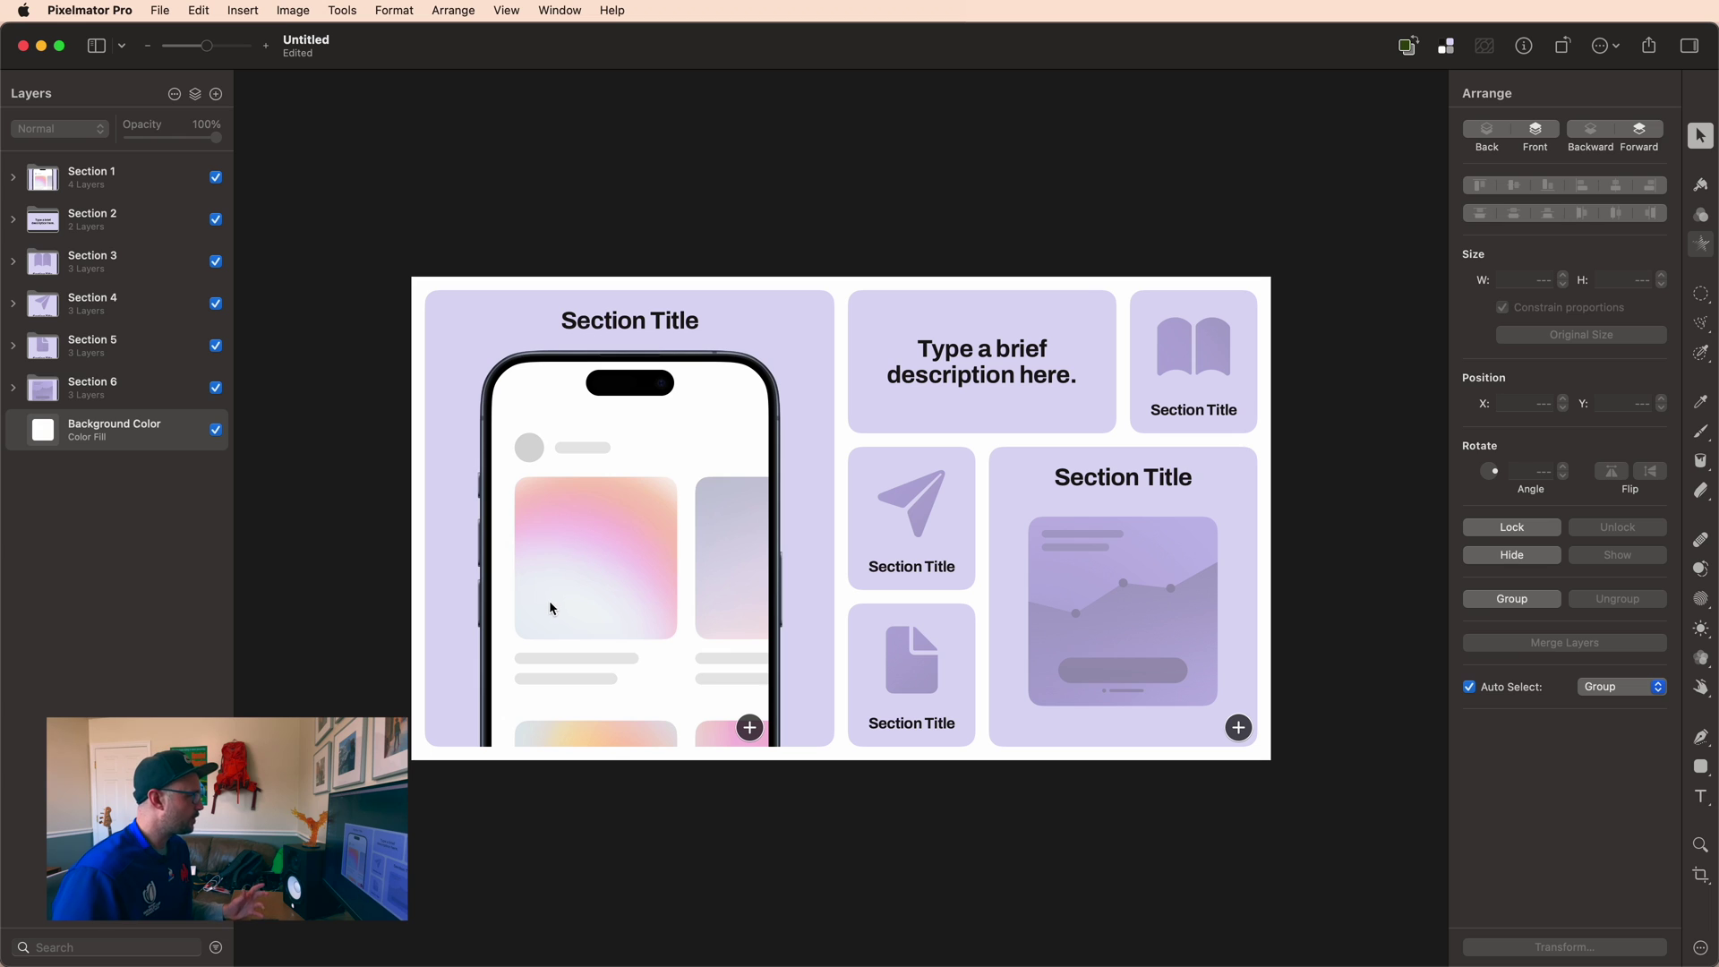
pyautogui.click(14, 183)
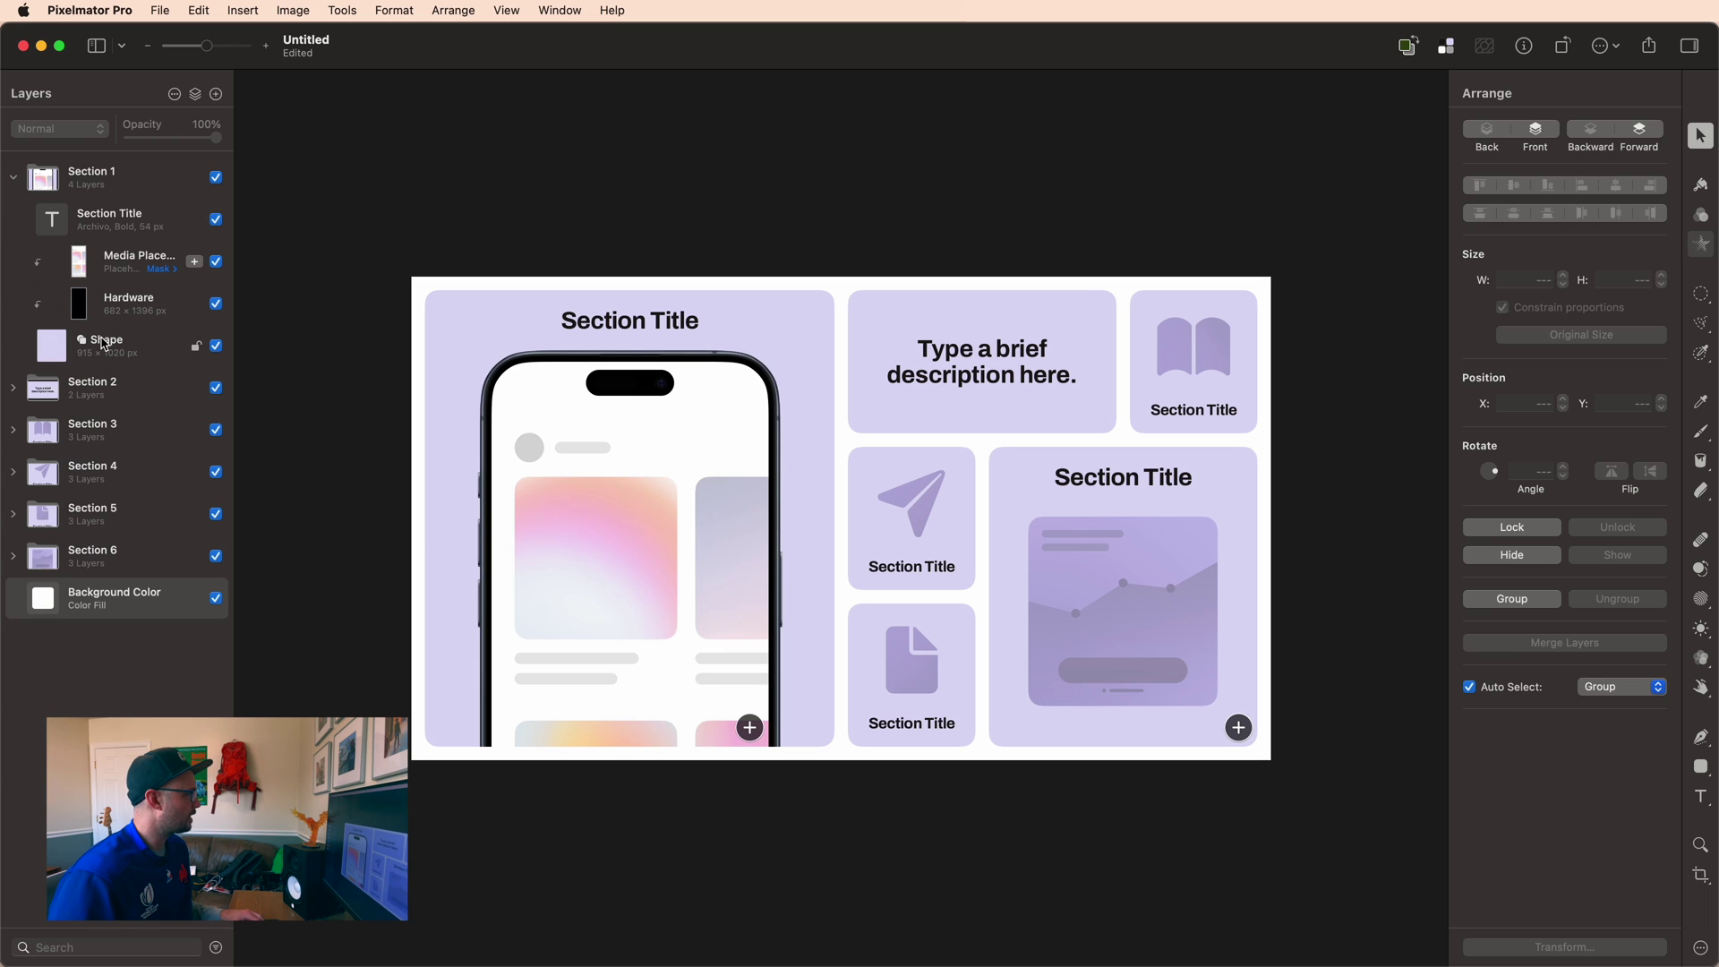
pyautogui.click(91, 313)
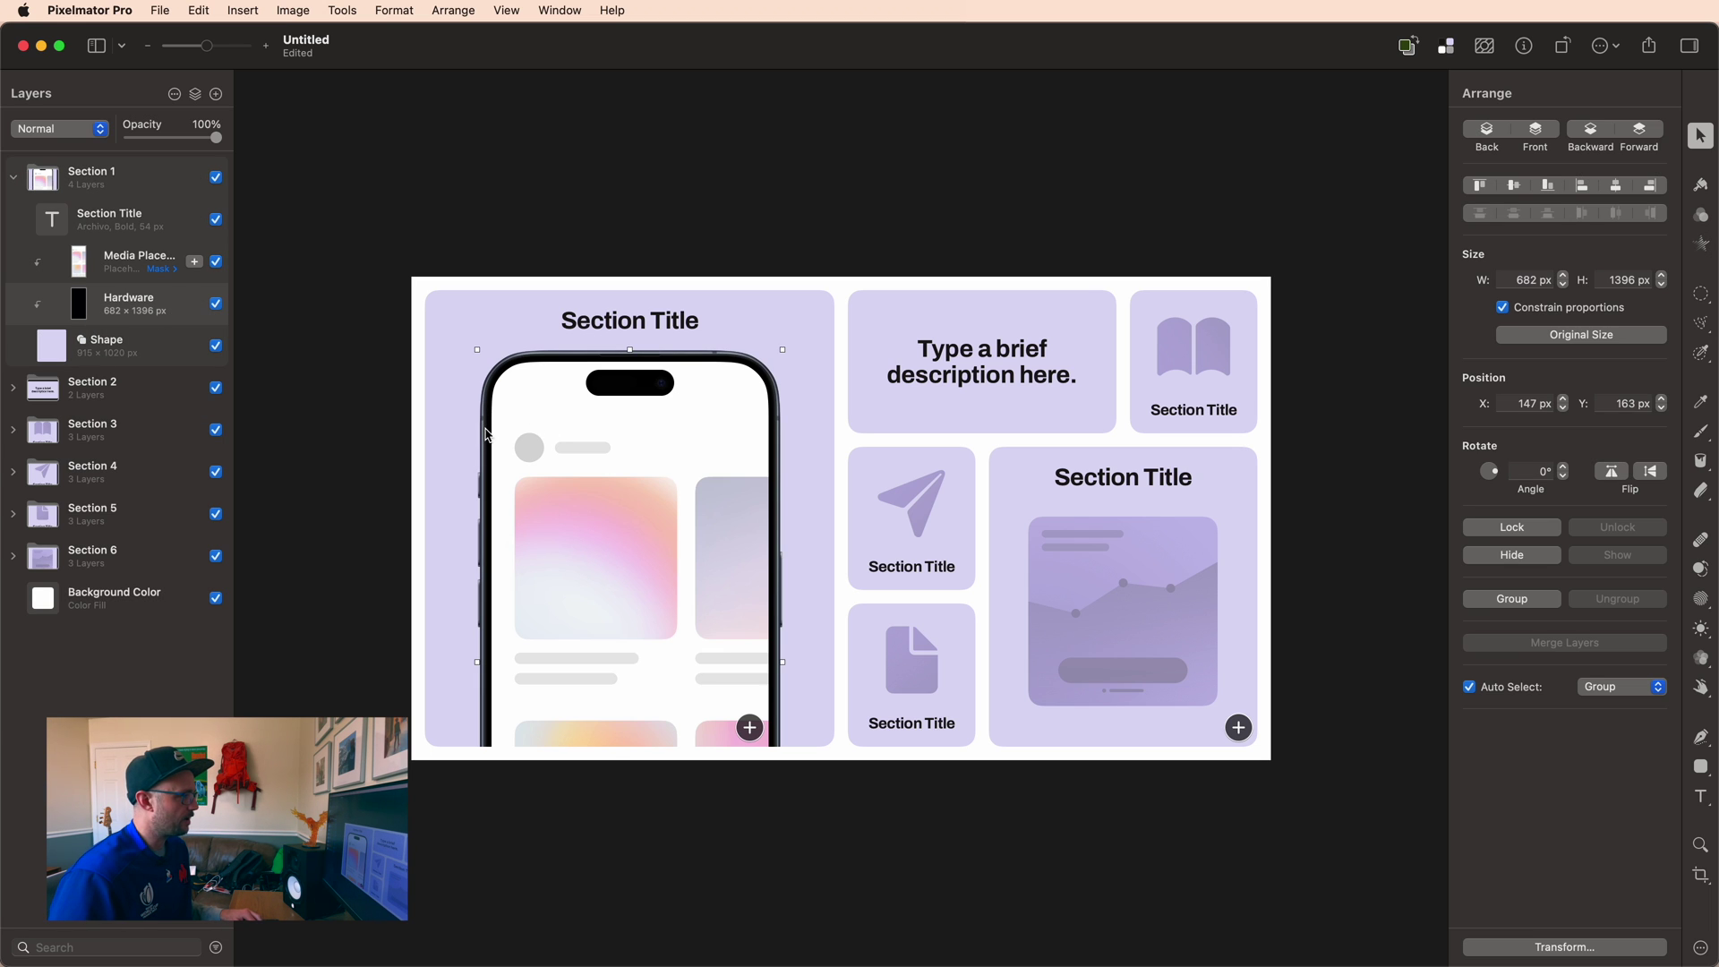
pyautogui.moveTo(489, 436)
pyautogui.mouseDown()
pyautogui.moveTo(458, 428)
pyautogui.moveTo(462, 376)
pyautogui.moveTo(510, 307)
pyautogui.moveTo(549, 180)
pyautogui.moveTo(774, 166)
pyautogui.moveTo(587, 154)
pyautogui.moveTo(453, 261)
pyautogui.moveTo(502, 395)
pyautogui.moveTo(487, 438)
pyautogui.mouseUp()
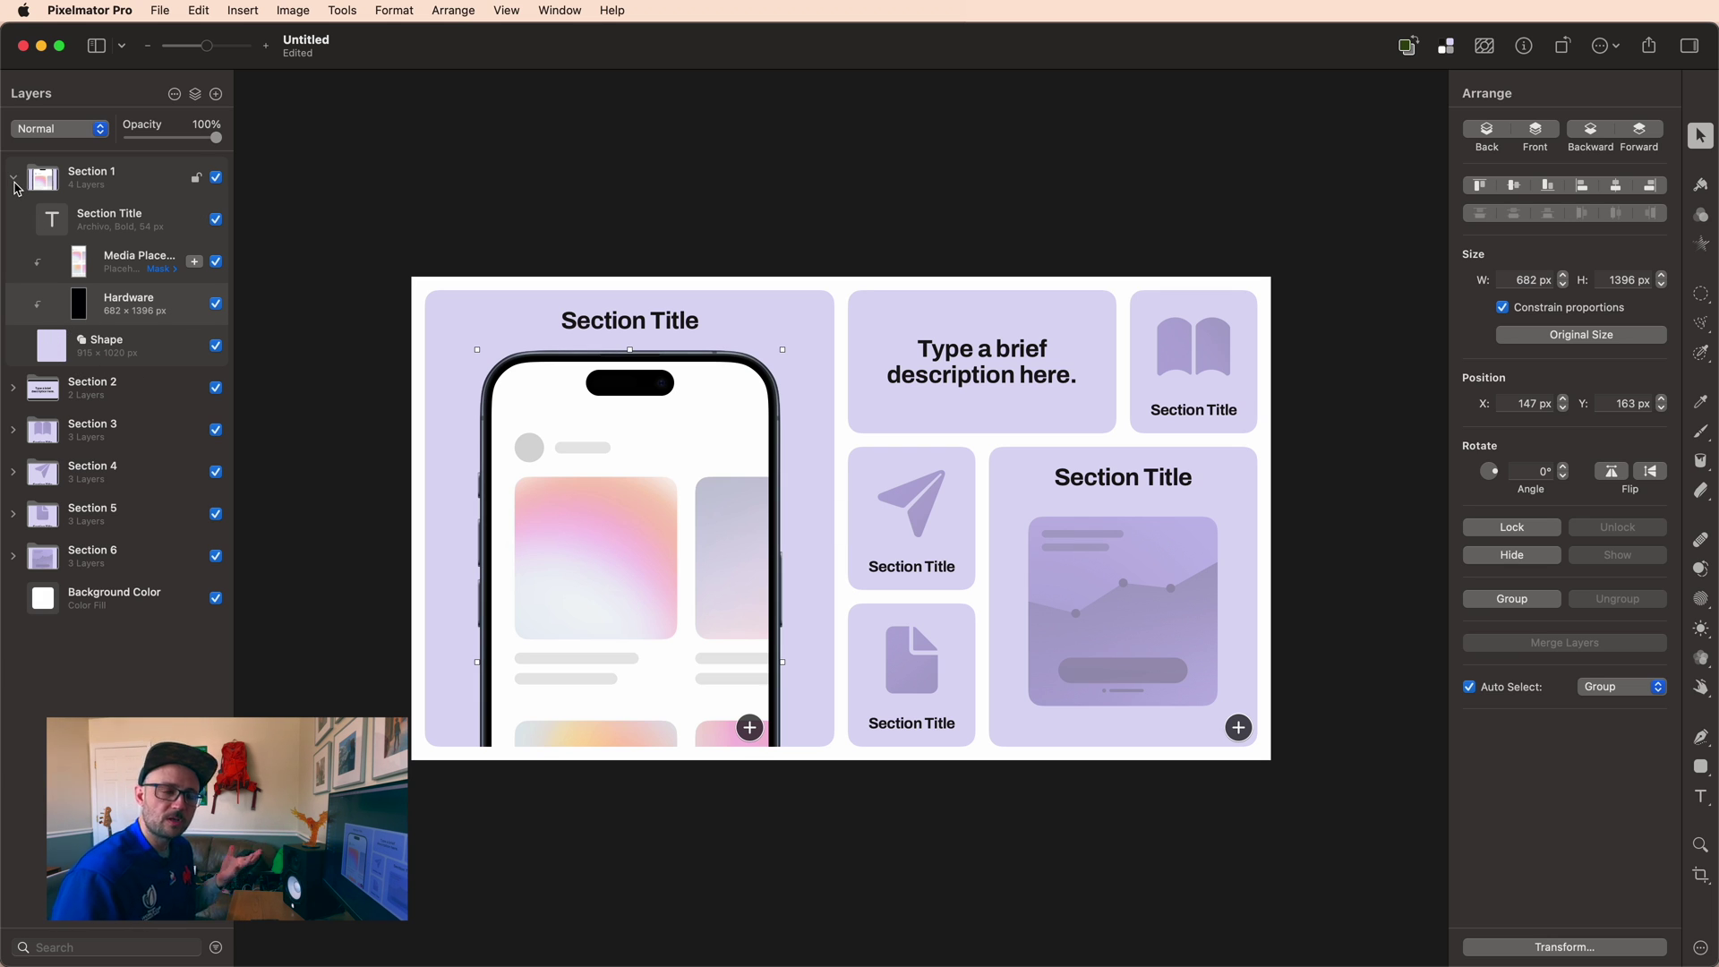
pyautogui.click(14, 185)
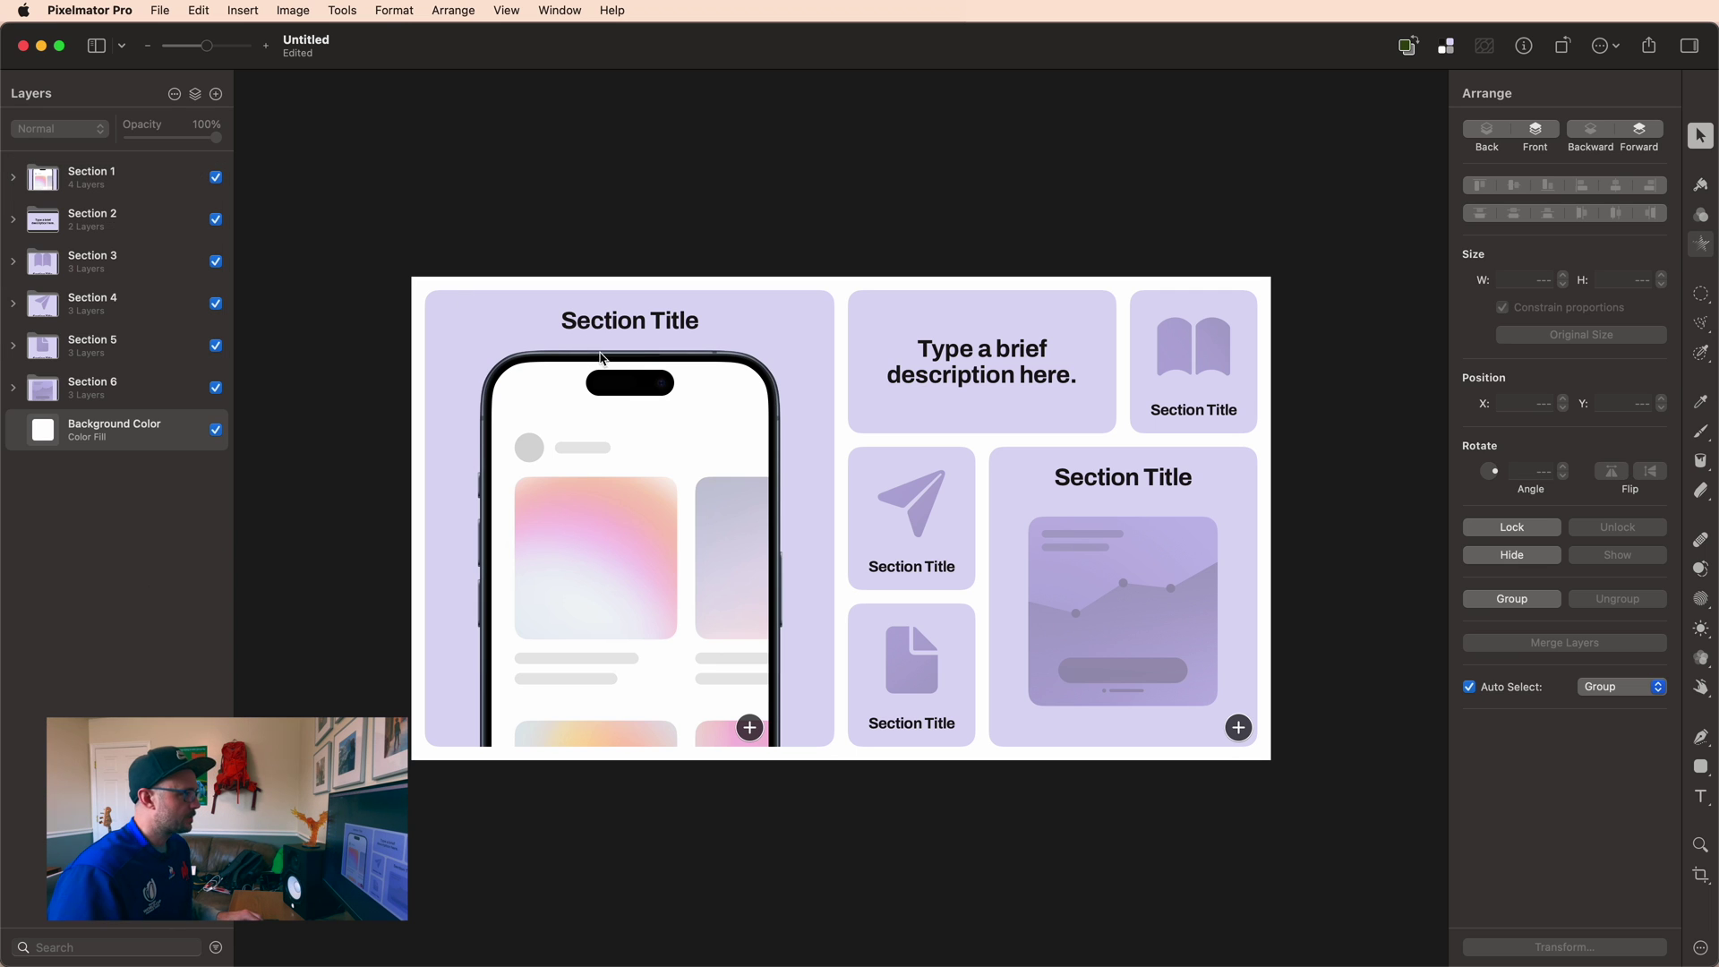
# - Replace the section title above the phone with "My New Feature"
pyautogui.click(643, 329)
pyautogui.doubleClick(643, 330)
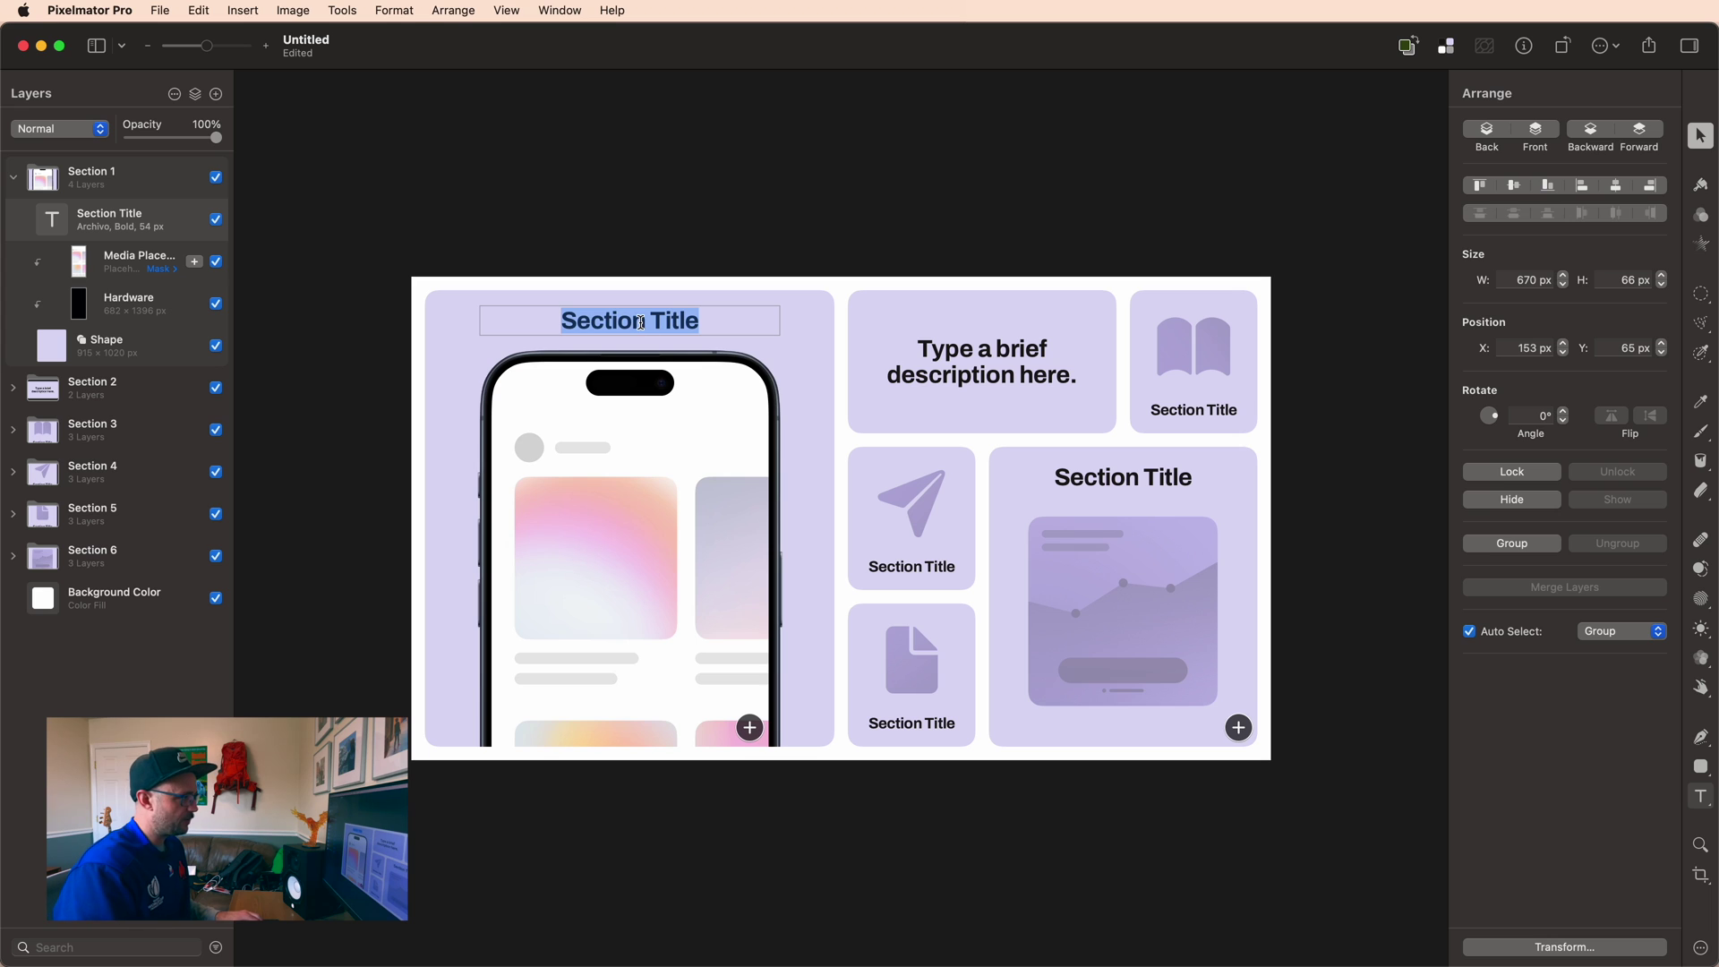
pyautogui.write('My New F')
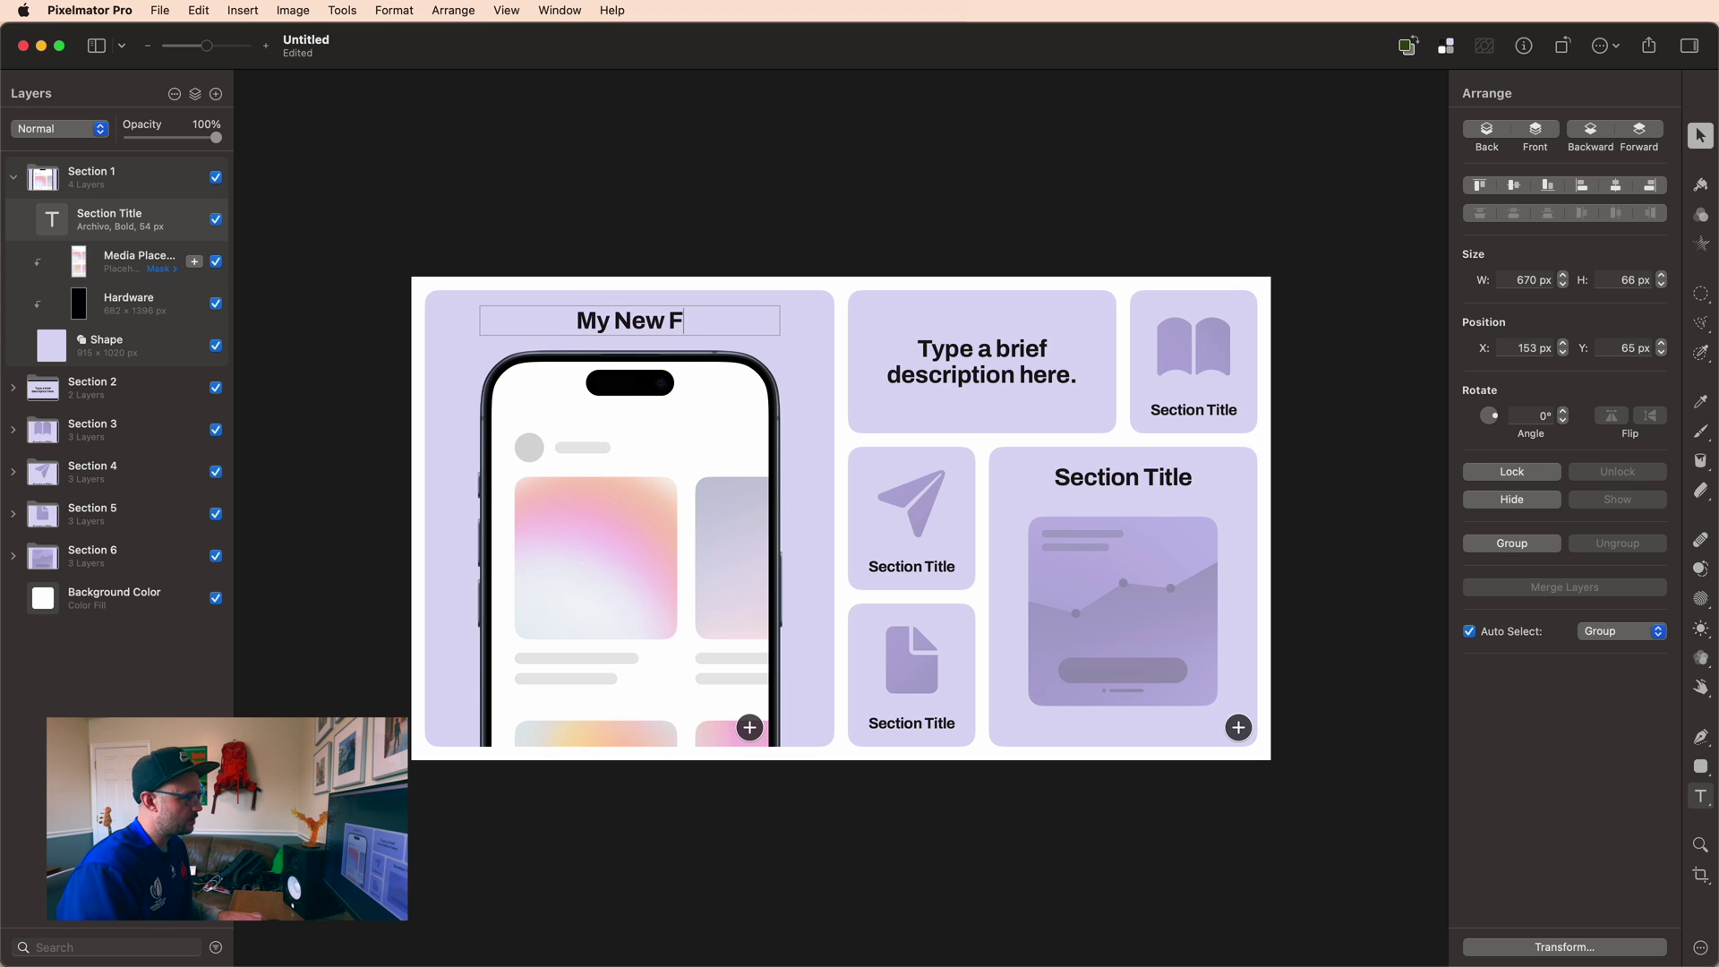
pyautogui.write('eature')
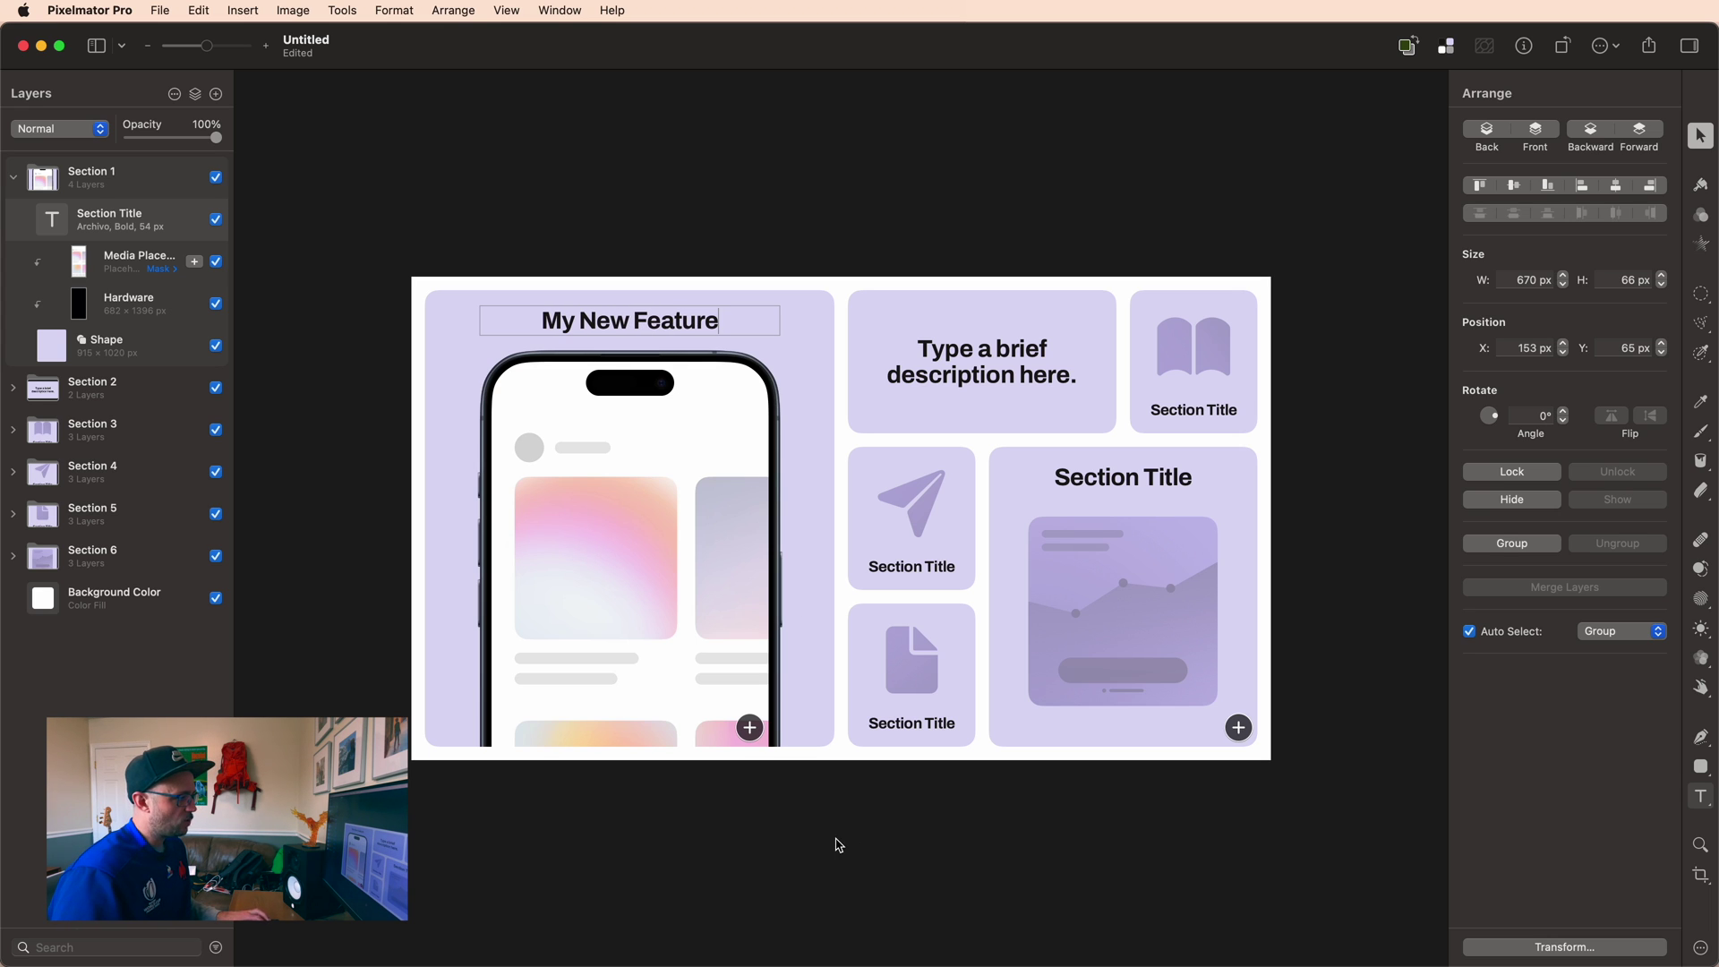
pyautogui.click(820, 839)
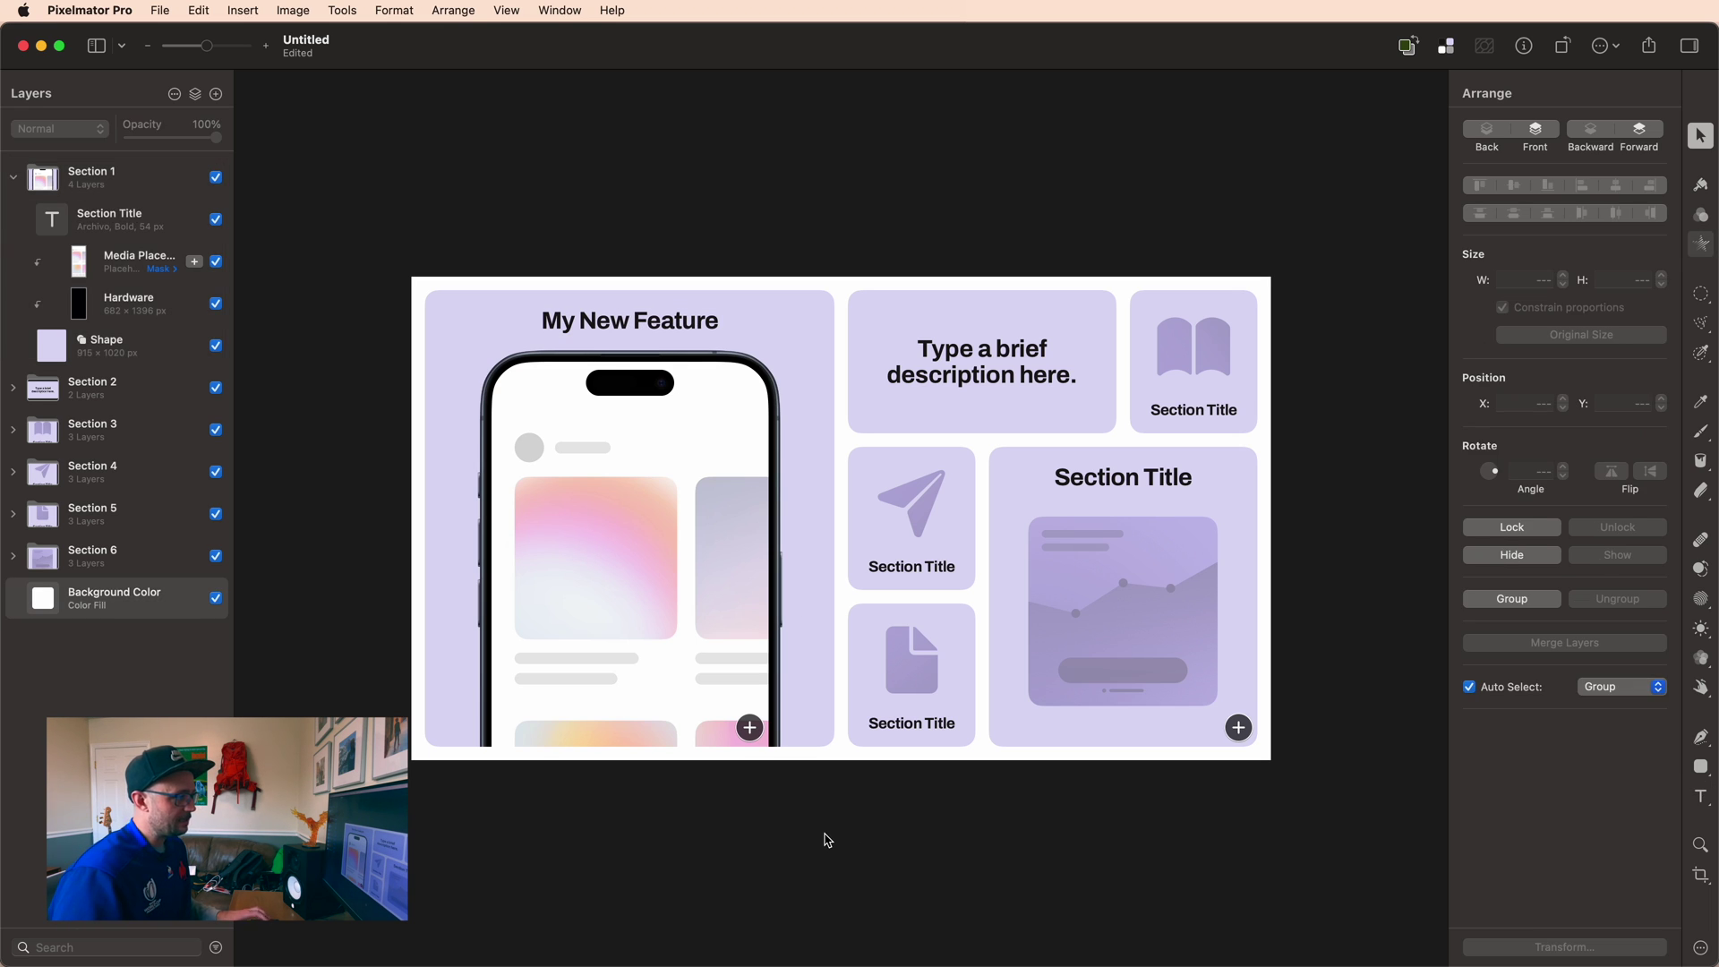
# - Replace the phone screen placeholder with the green-bannered app screenshot from the Photos library
pyautogui.click(750, 728)
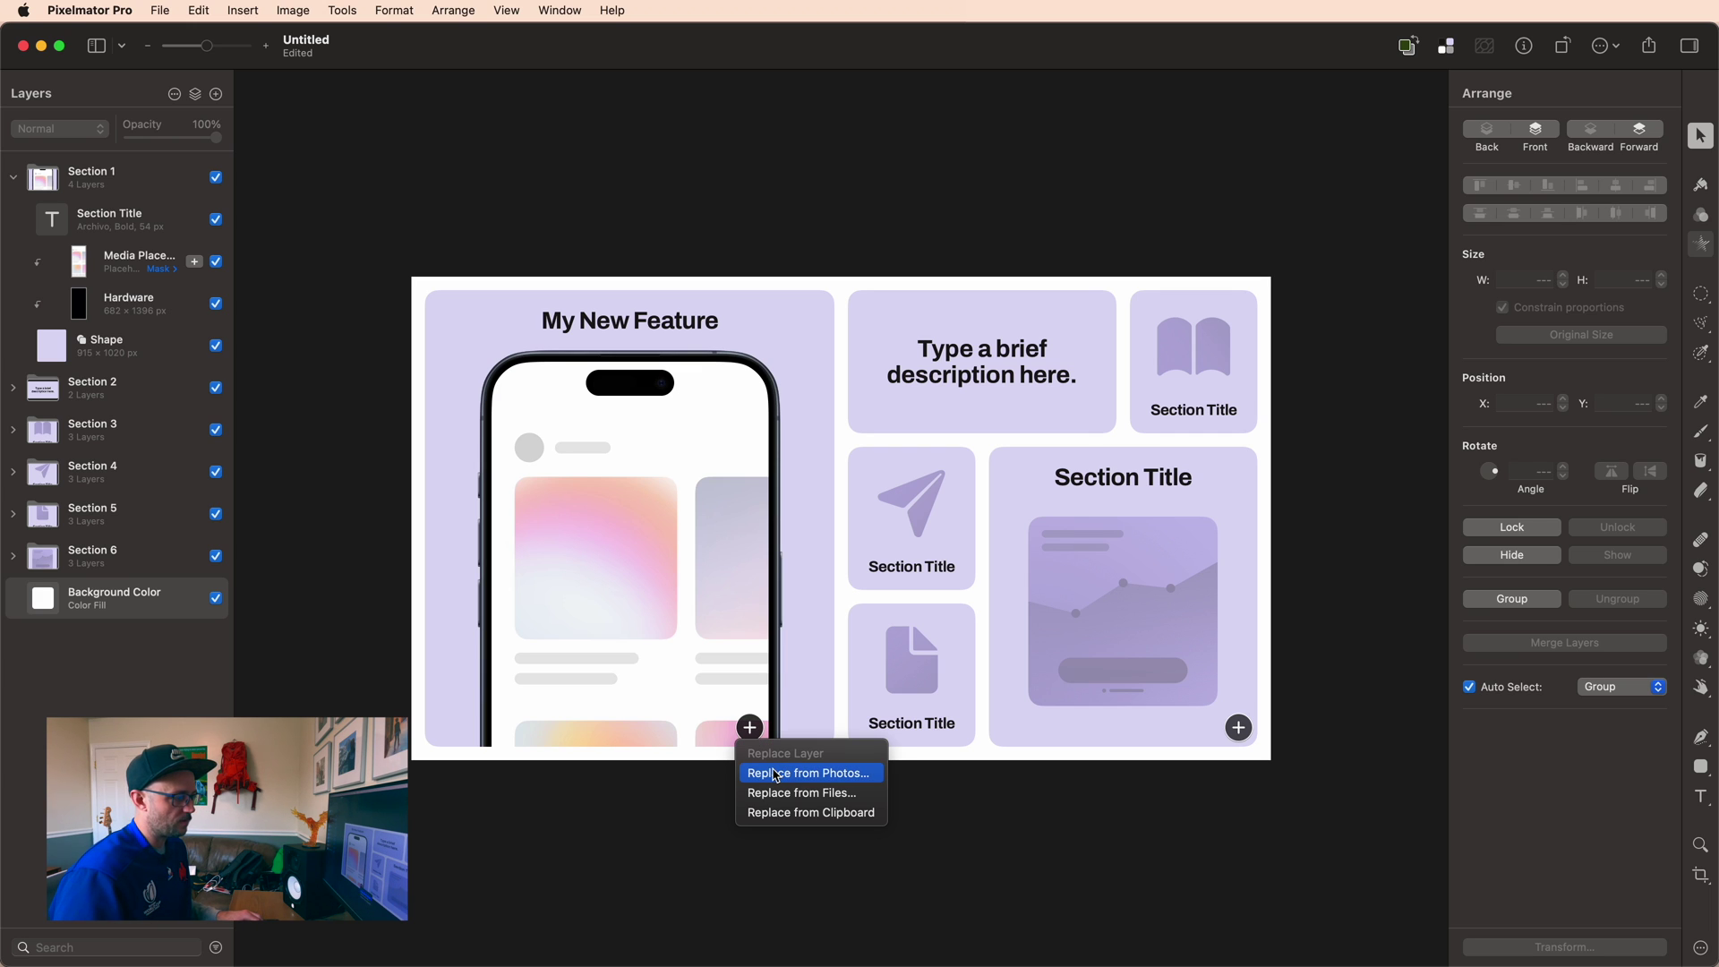
pyautogui.click(777, 774)
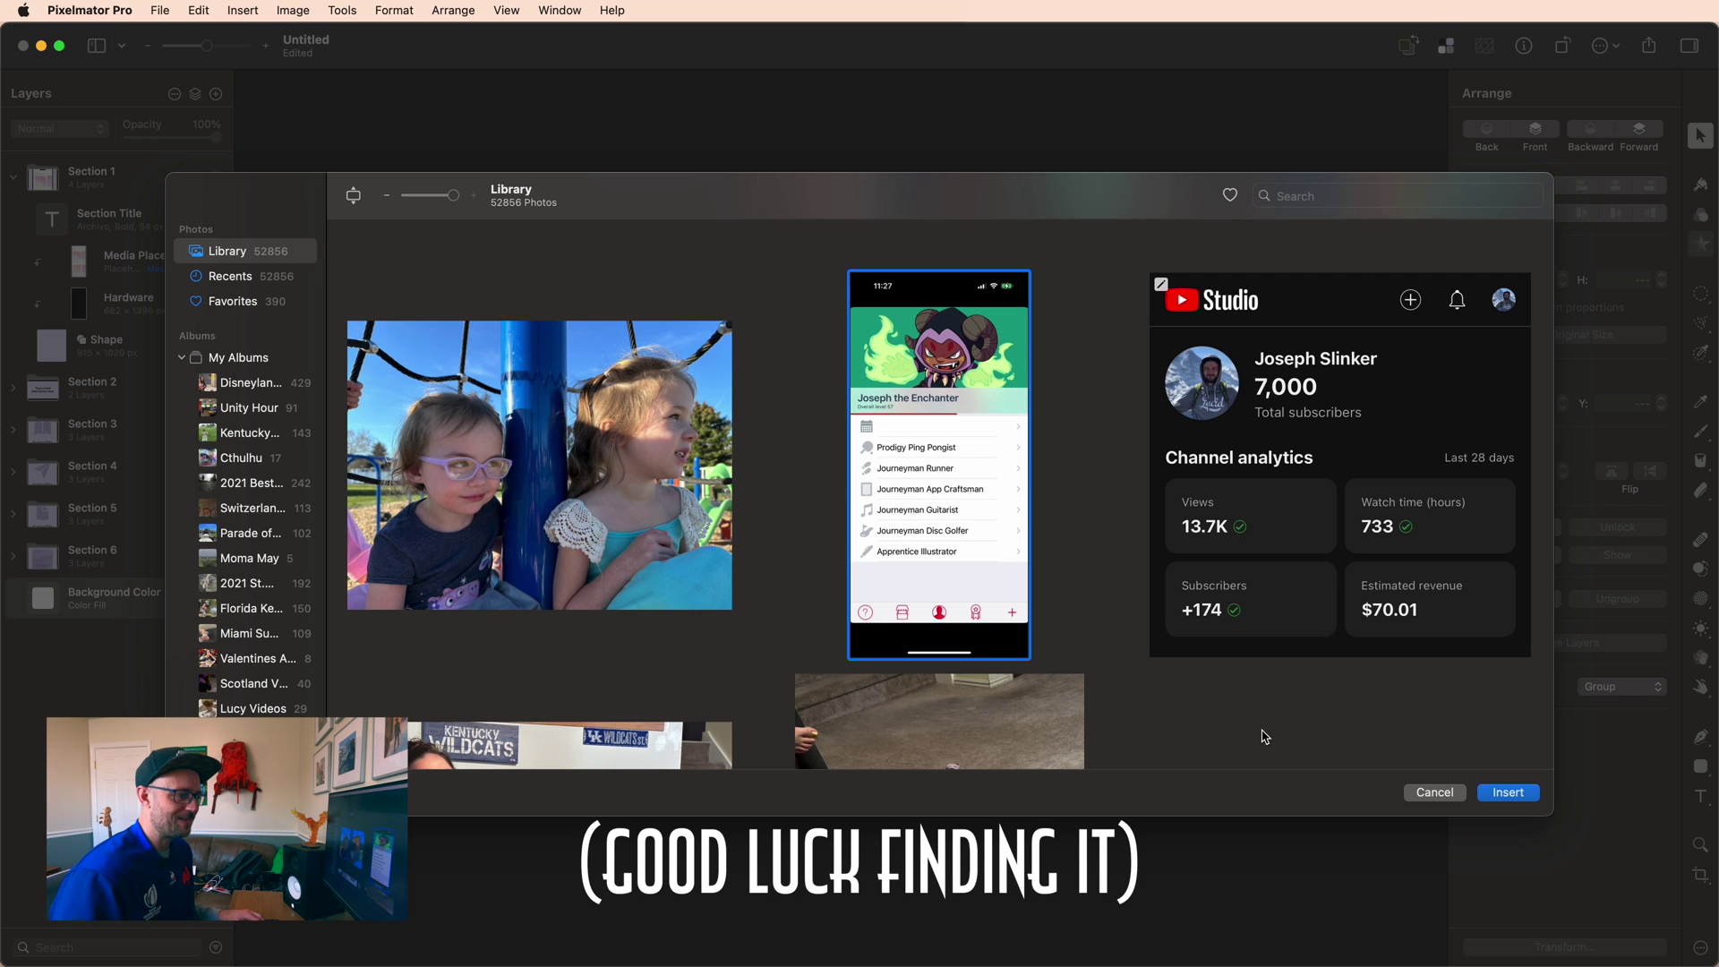
pyautogui.click(1510, 794)
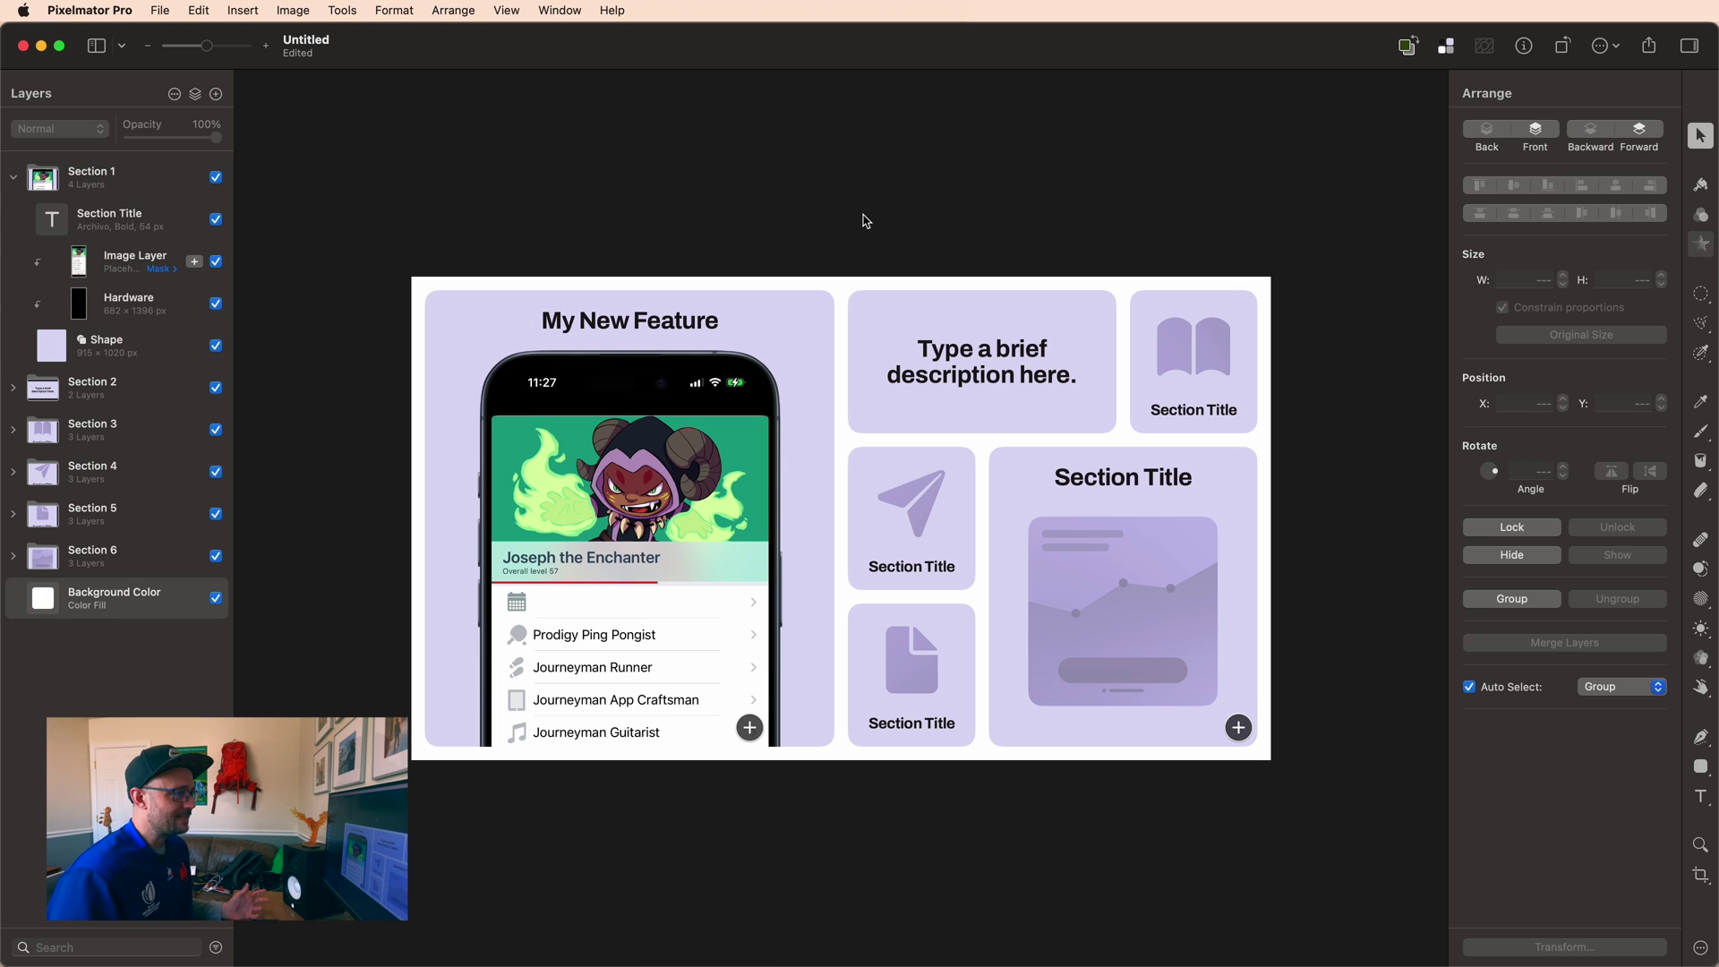
# - Replace the brief description text in the Section 2 tile with "Invisible gaming mode"
pyautogui.doubleClick(967, 361)
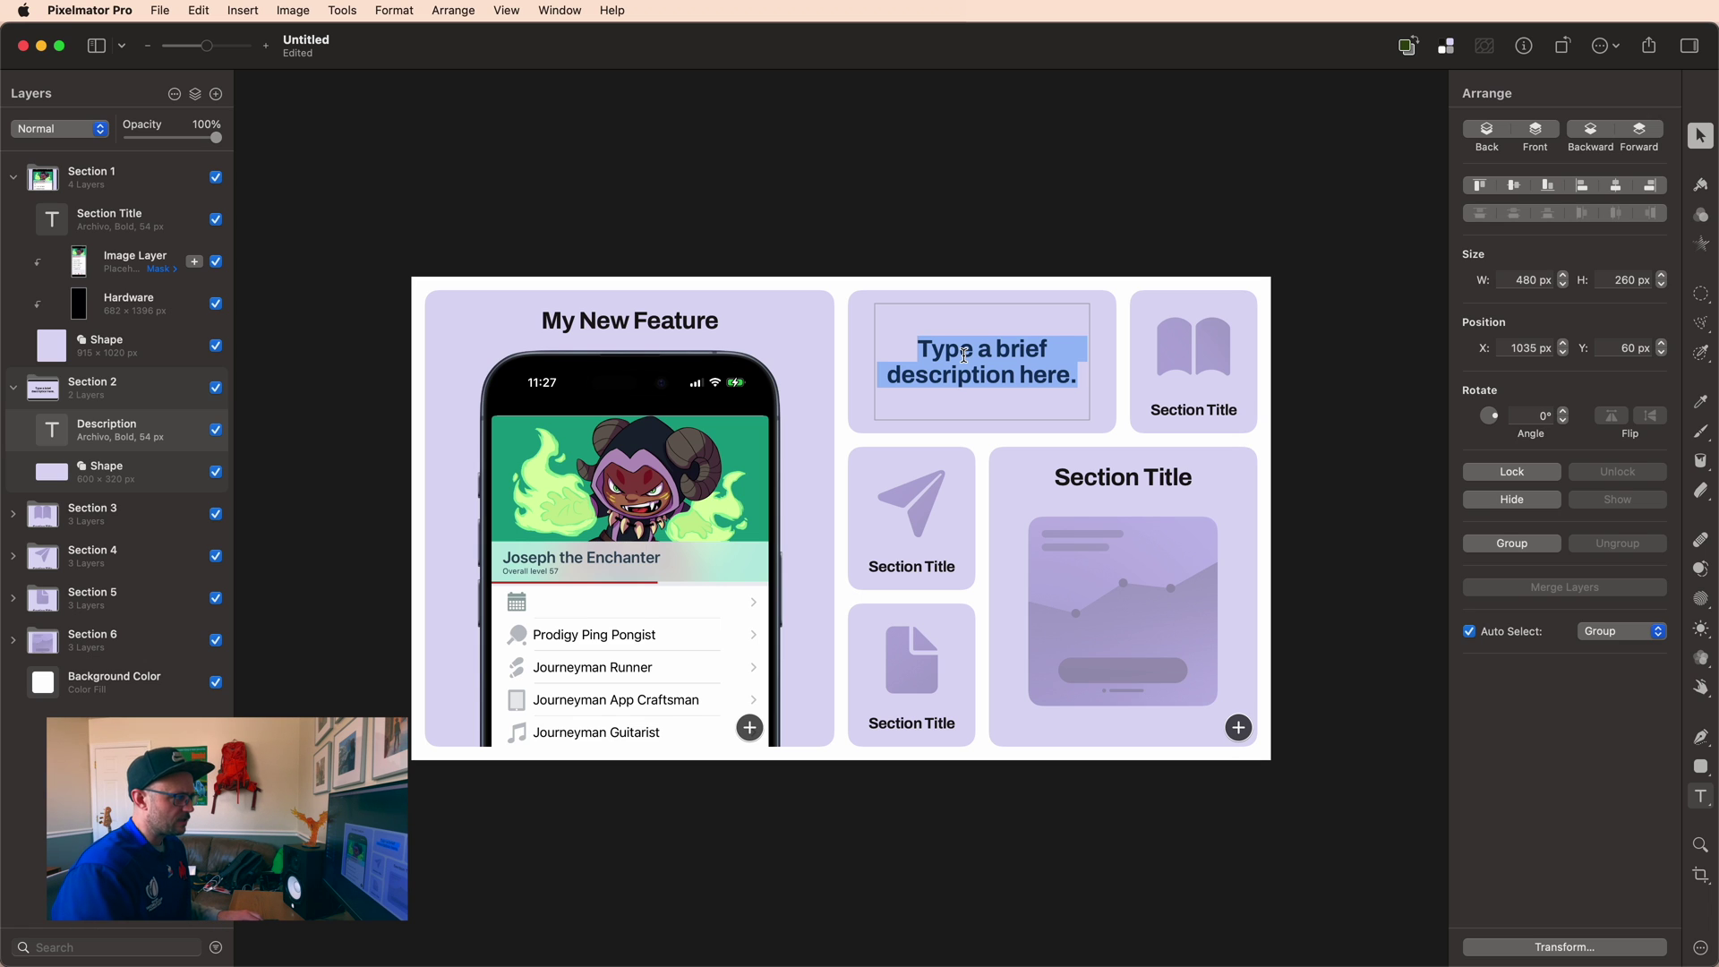
pyautogui.write('Invisibe')
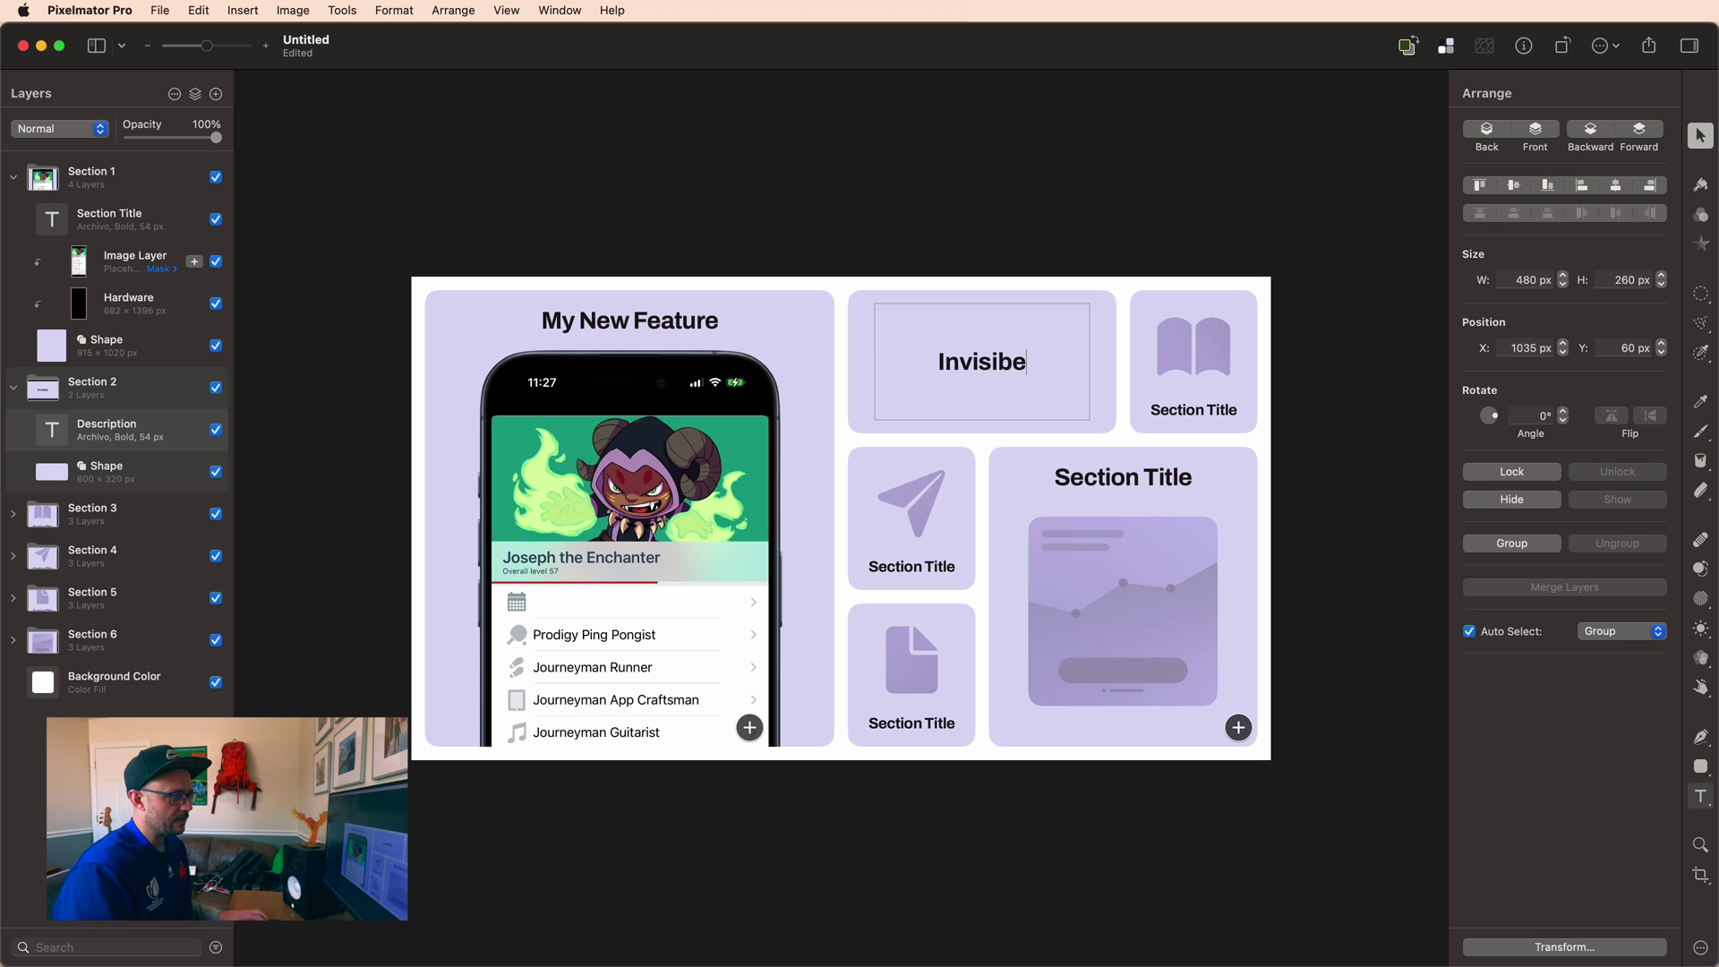
pyautogui.press('BackSpace')
pyautogui.write('le gaming ')
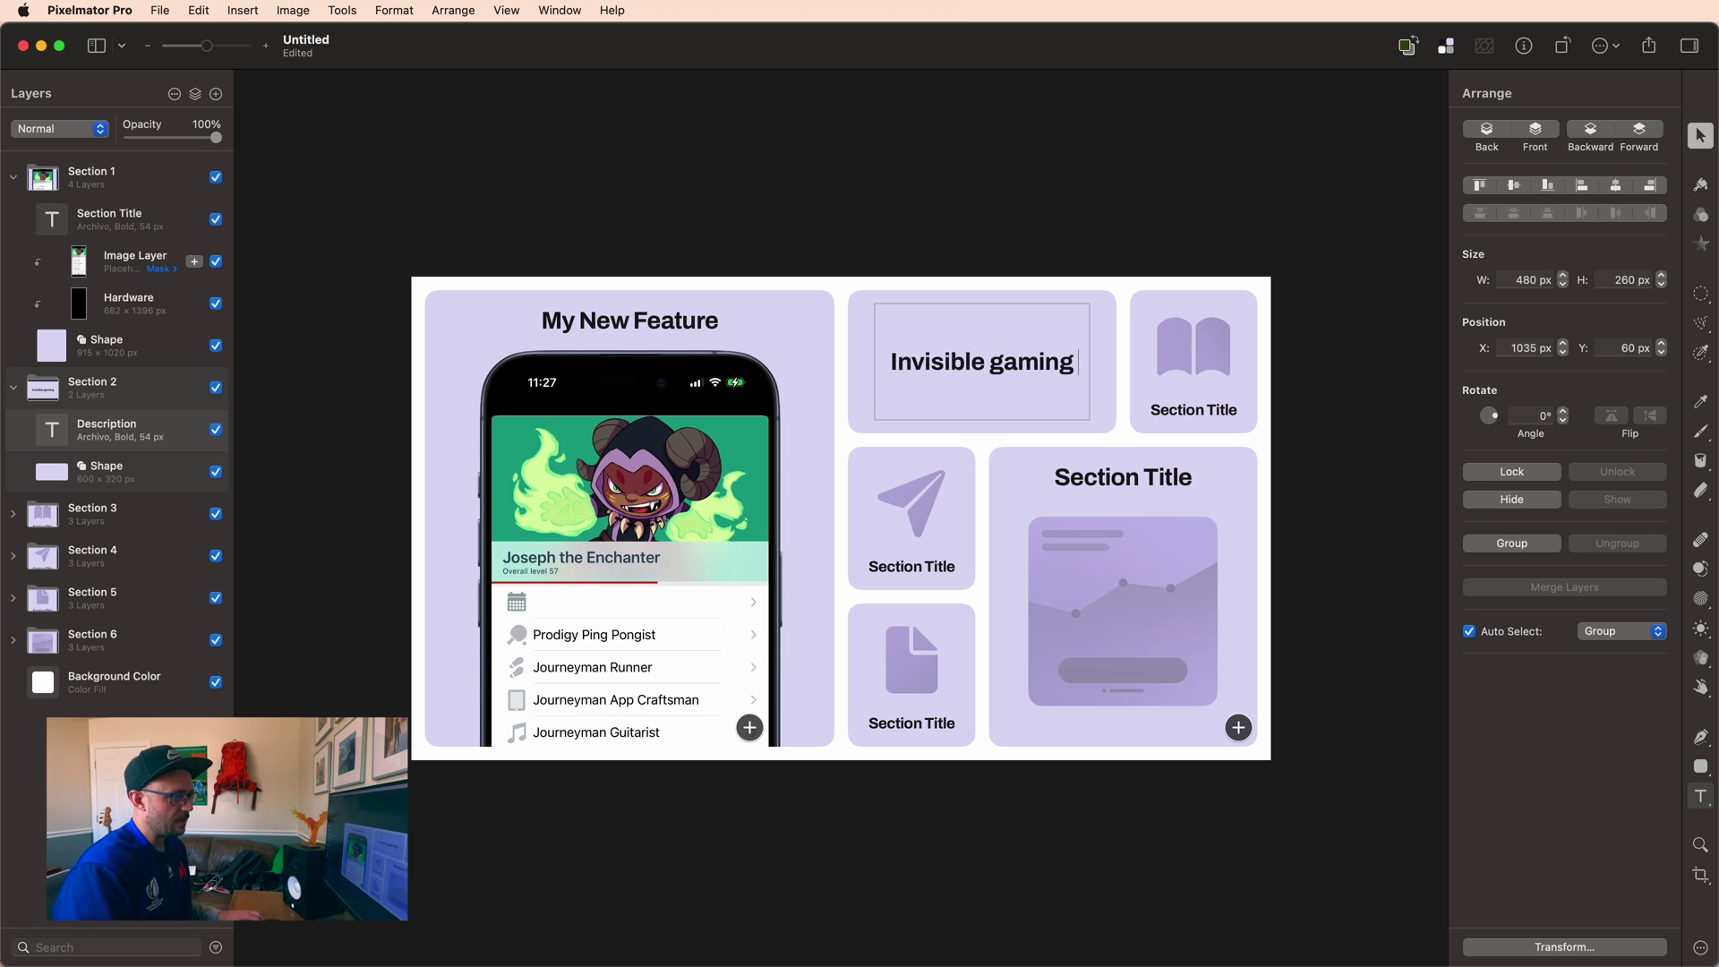
pyautogui.write('mode')
# - Format the whole description in Attractype Reborn at 77 px and color it with the purple sampled from the book icon
pyautogui.press('super+a')
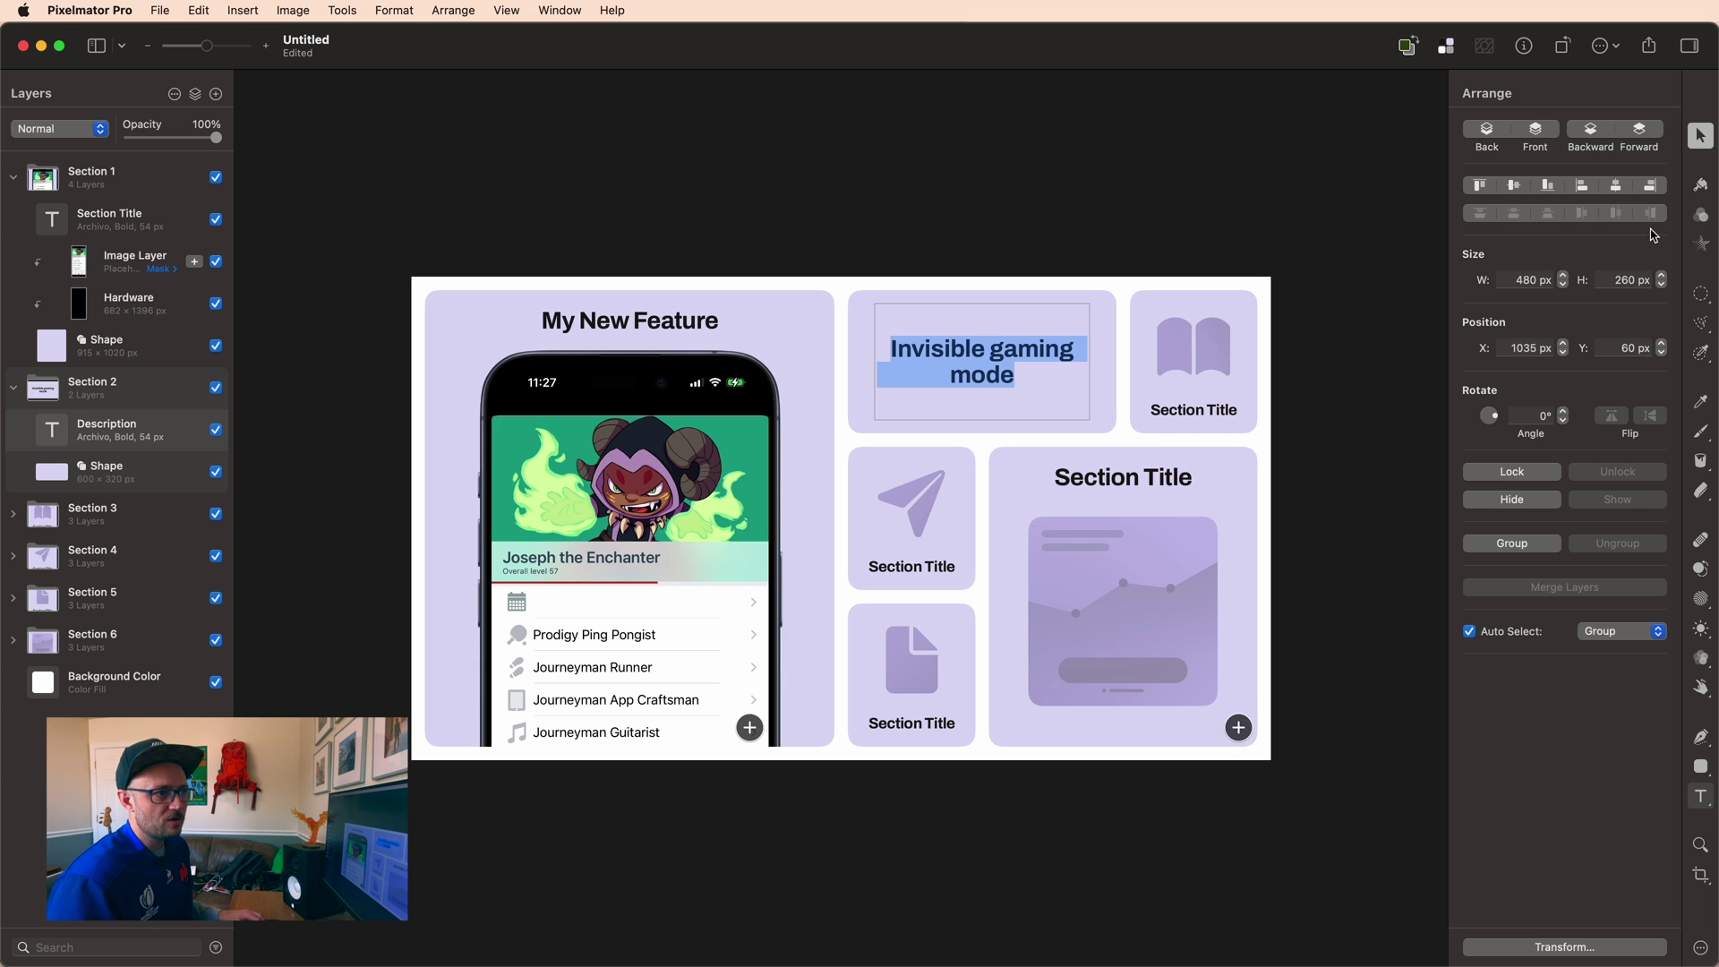
pyautogui.click(1699, 798)
pyautogui.moveTo(1507, 275); pyautogui.dragTo(1510, 278)
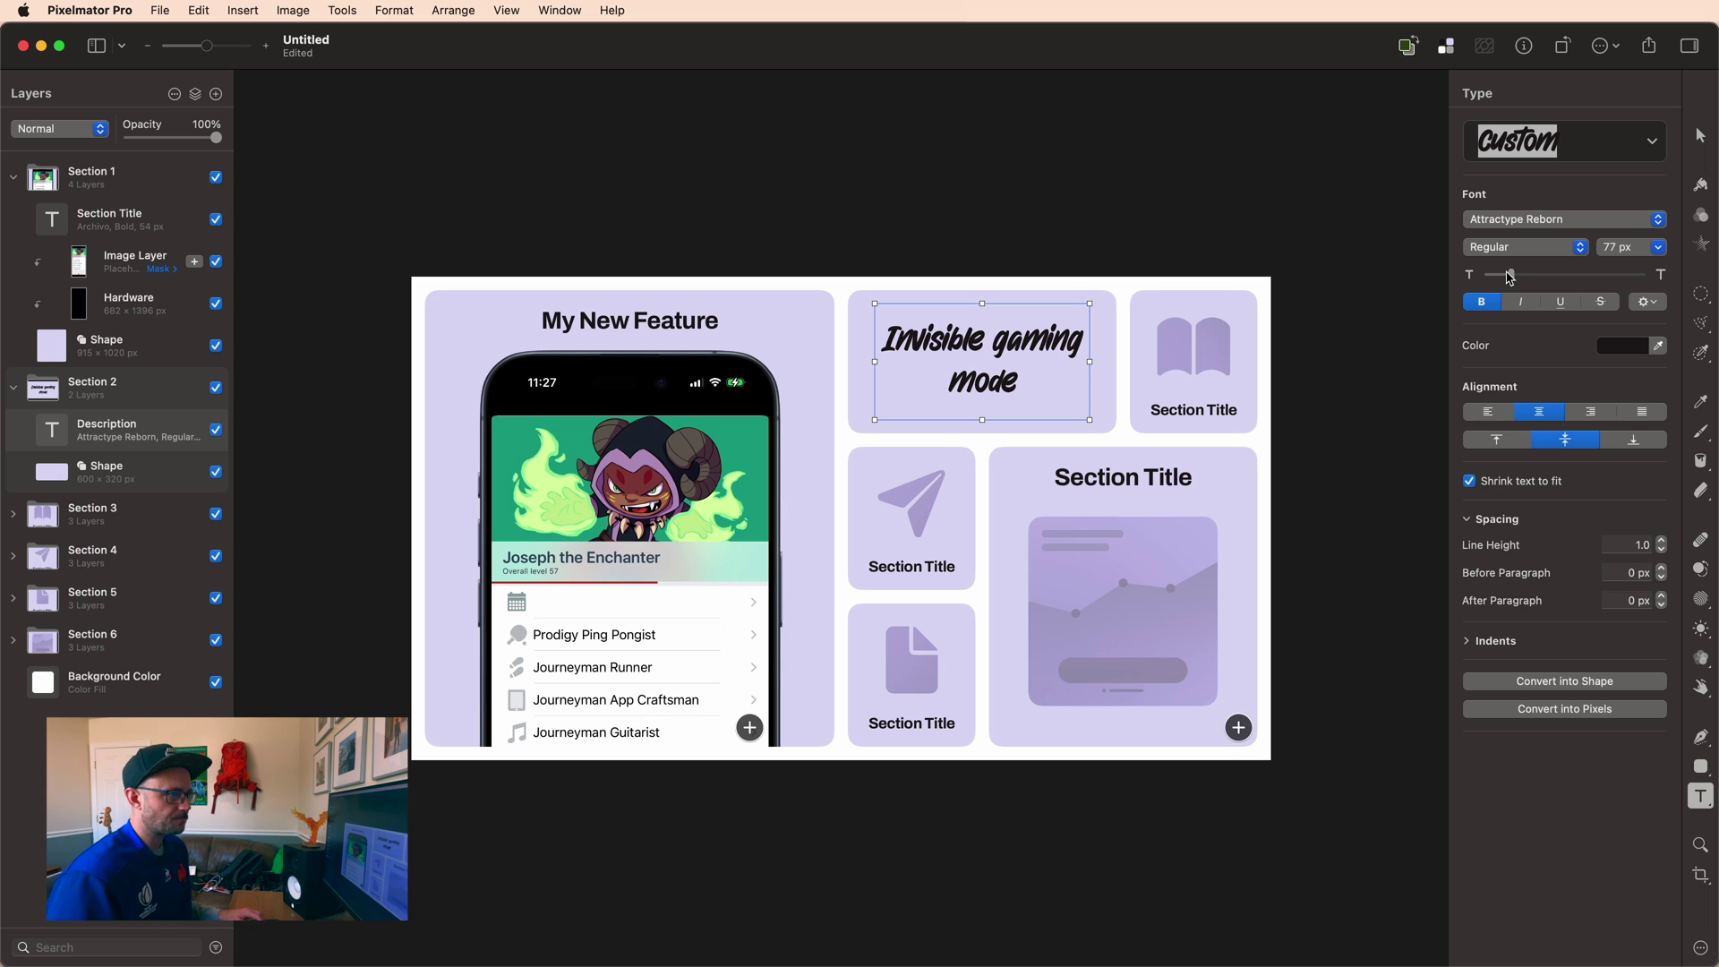
pyautogui.click(1659, 345)
pyautogui.click(1228, 356)
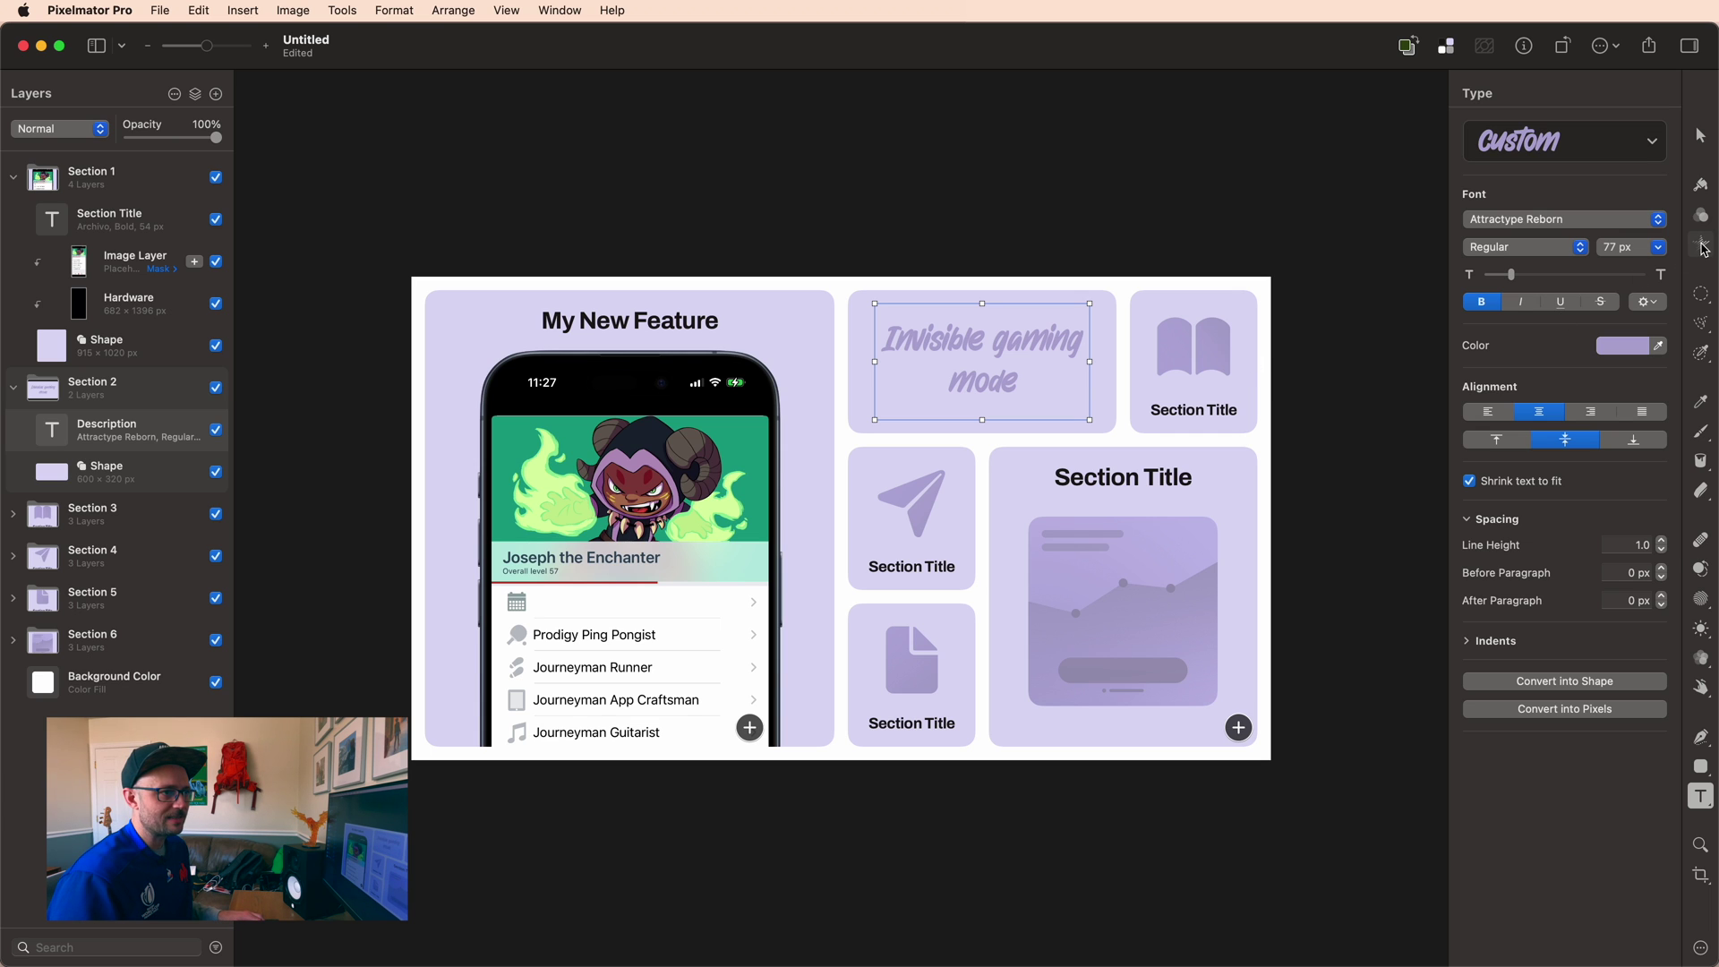
# - Turn on a stroke for the description text and color it with the purple sampled from the book icon
pyautogui.click(1702, 188)
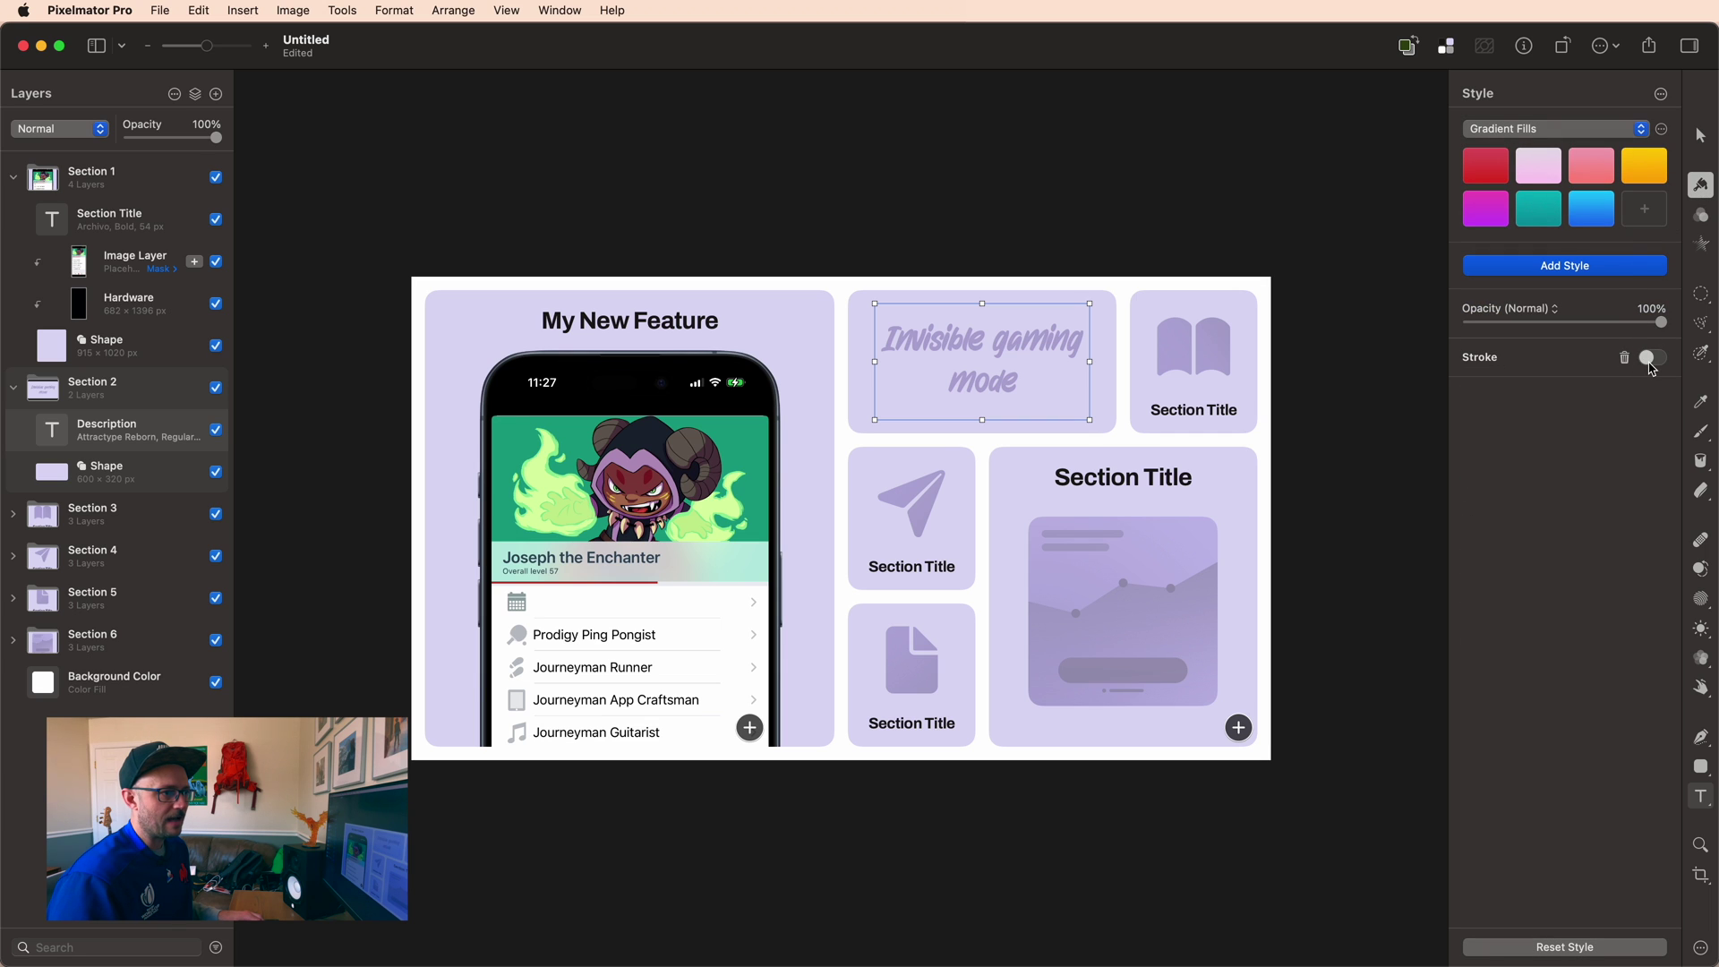
pyautogui.click(1651, 362)
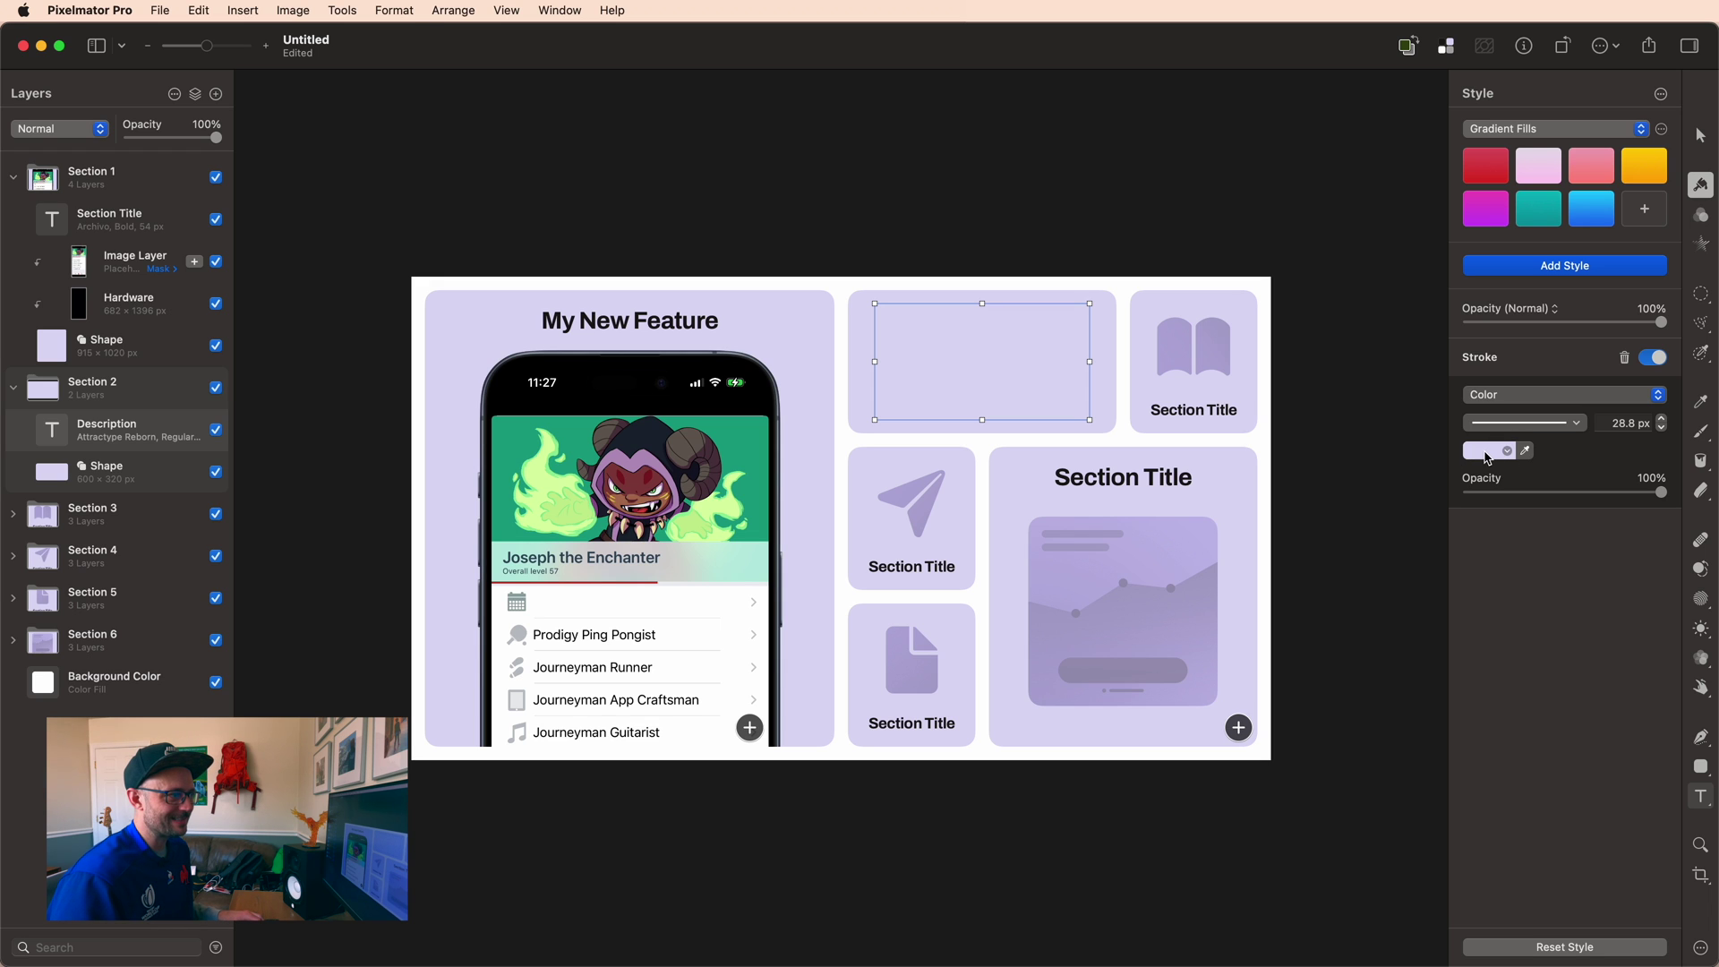
pyautogui.click(1525, 450)
pyautogui.click(1205, 364)
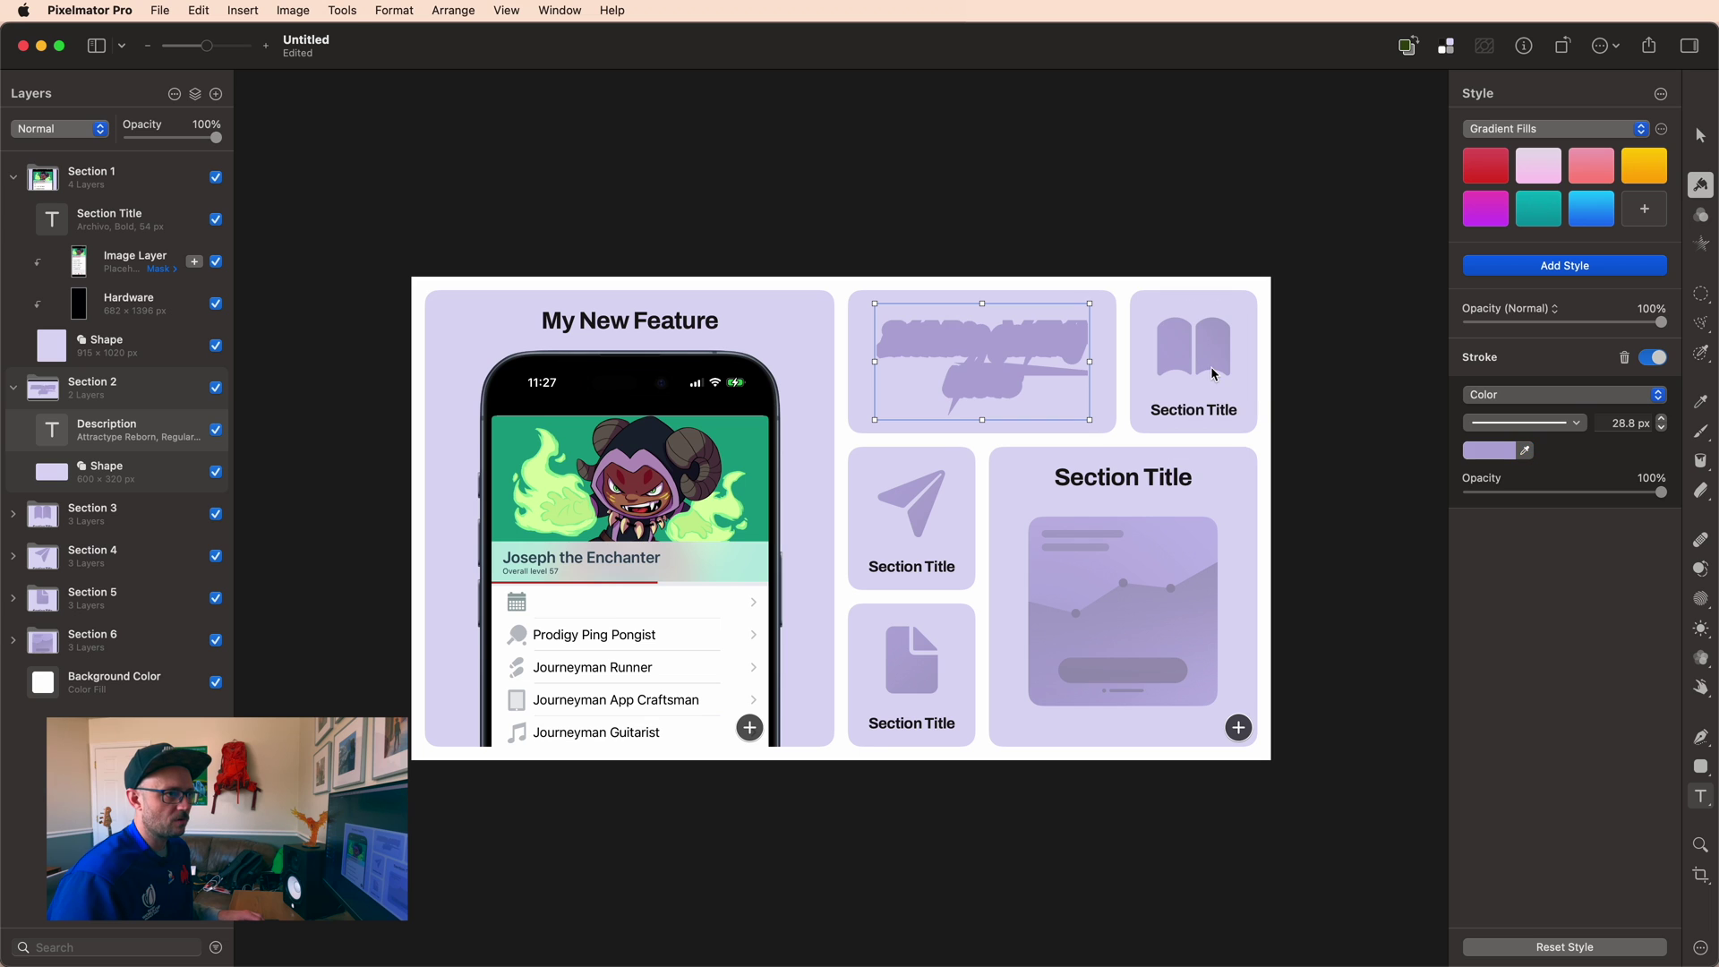
# - Make the description text's fill fully transparent by setting its color opacity to 0%
pyautogui.click(1701, 795)
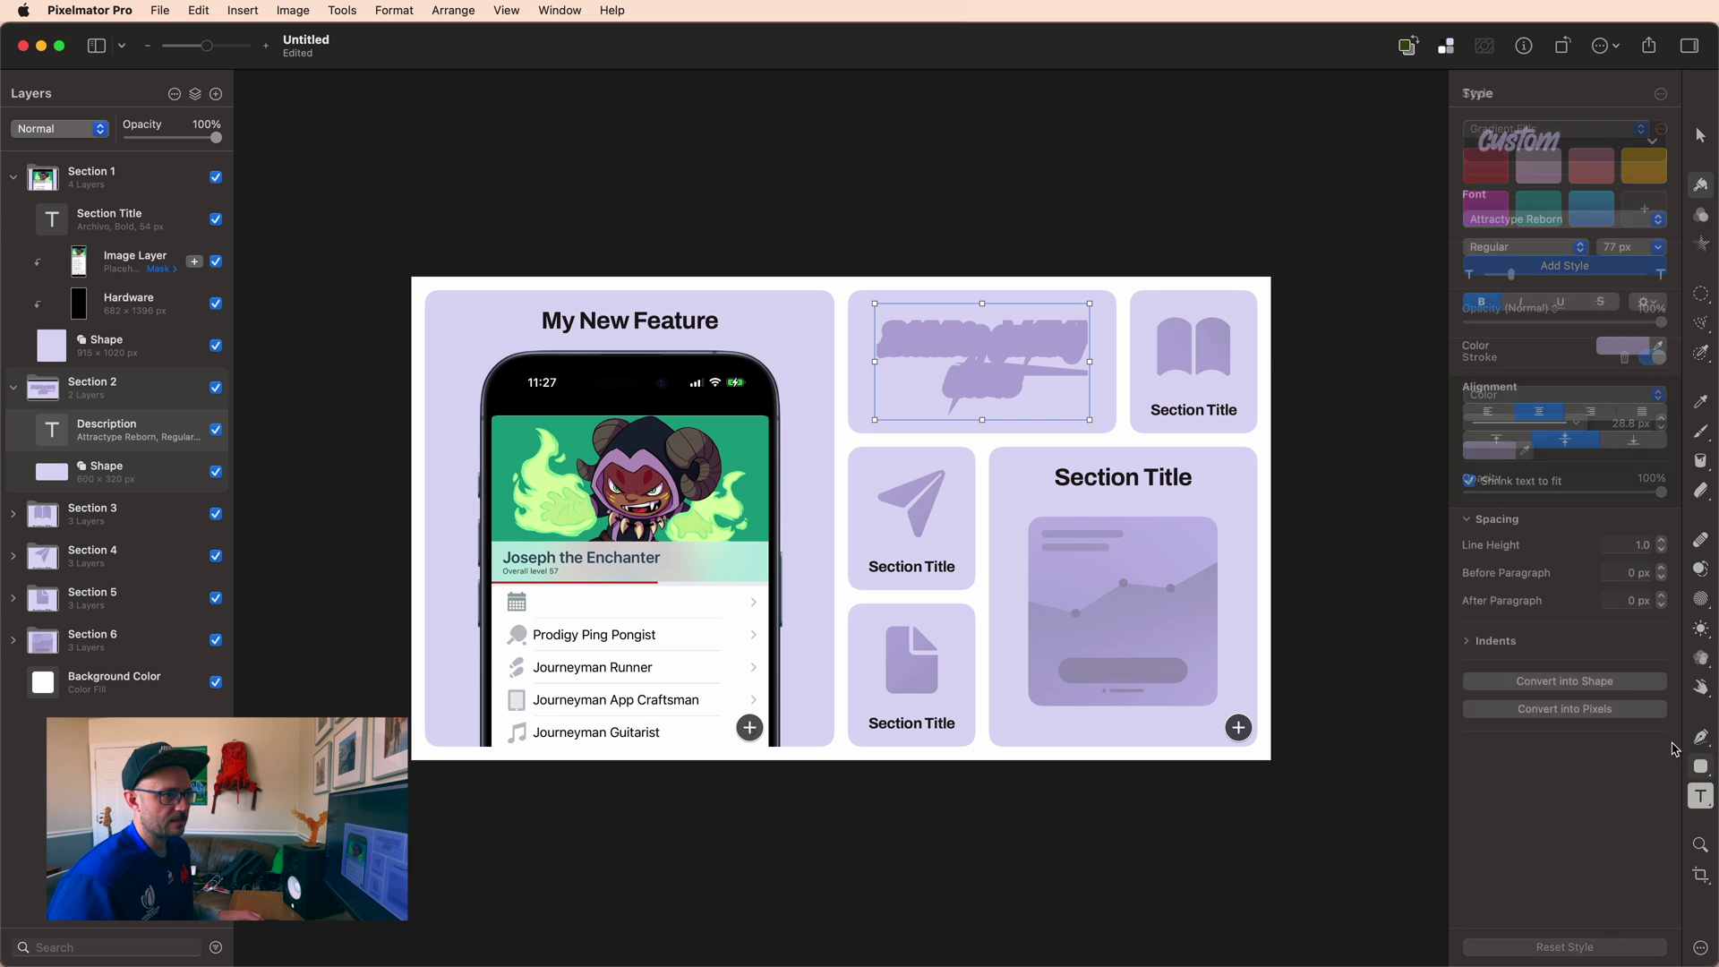
pyautogui.click(1610, 347)
pyautogui.moveTo(1547, 598); pyautogui.dragTo(1459, 599)
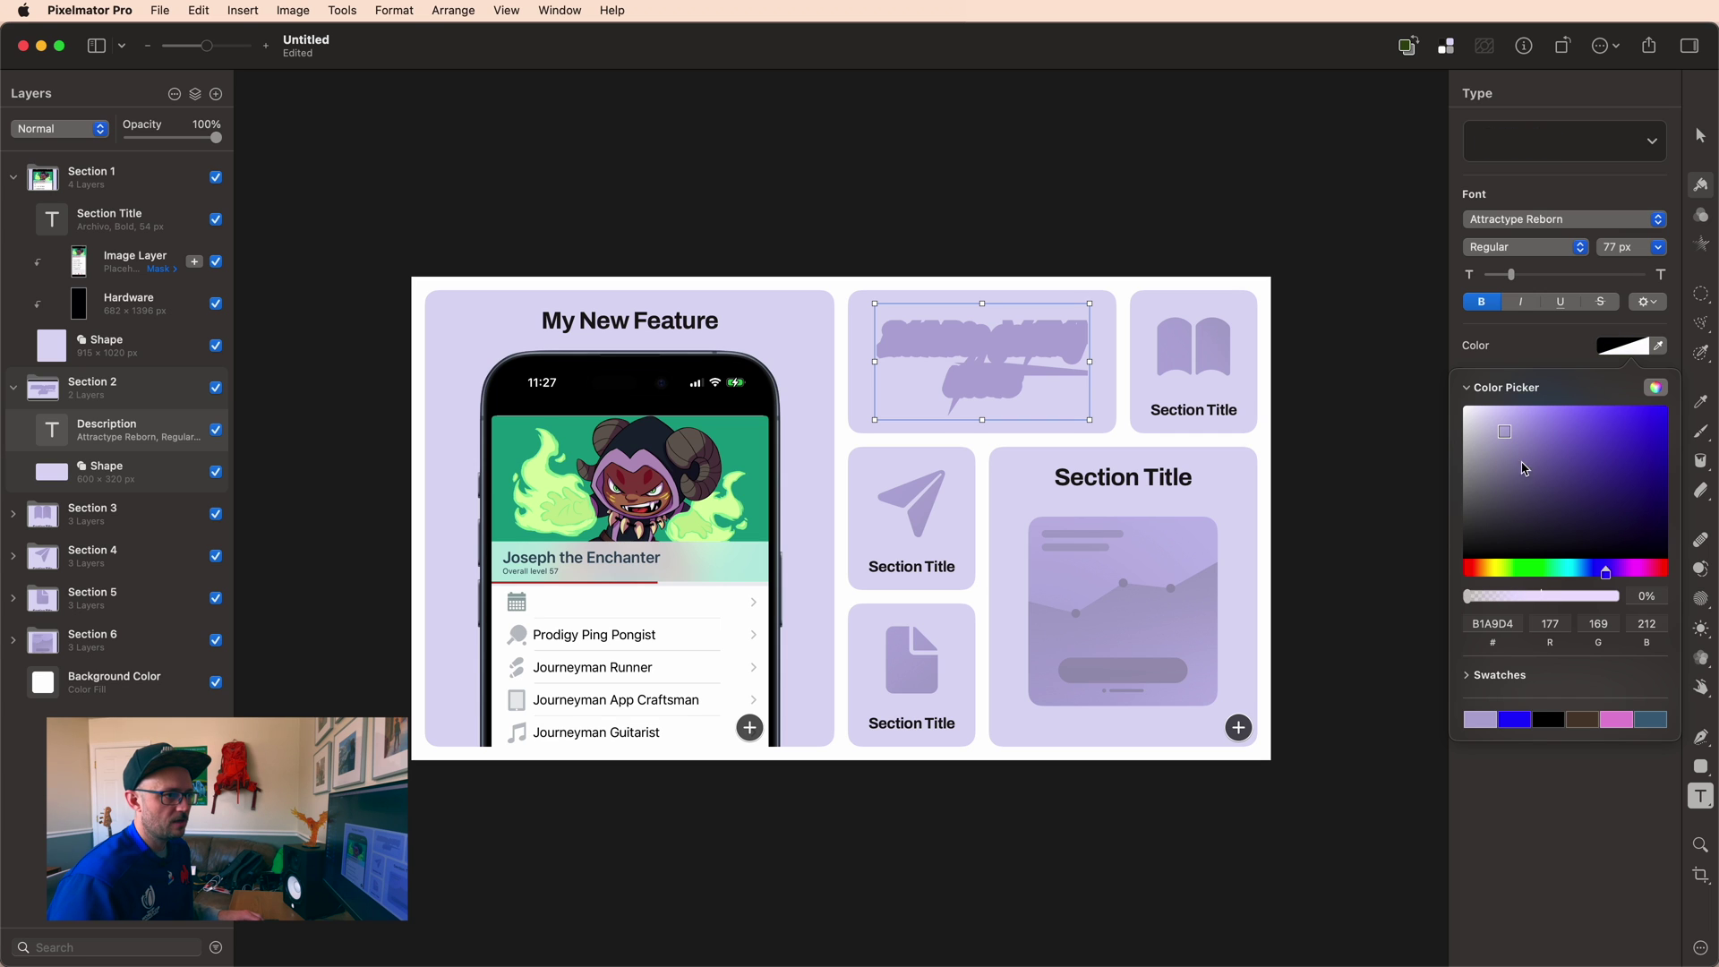
pyautogui.click(1625, 346)
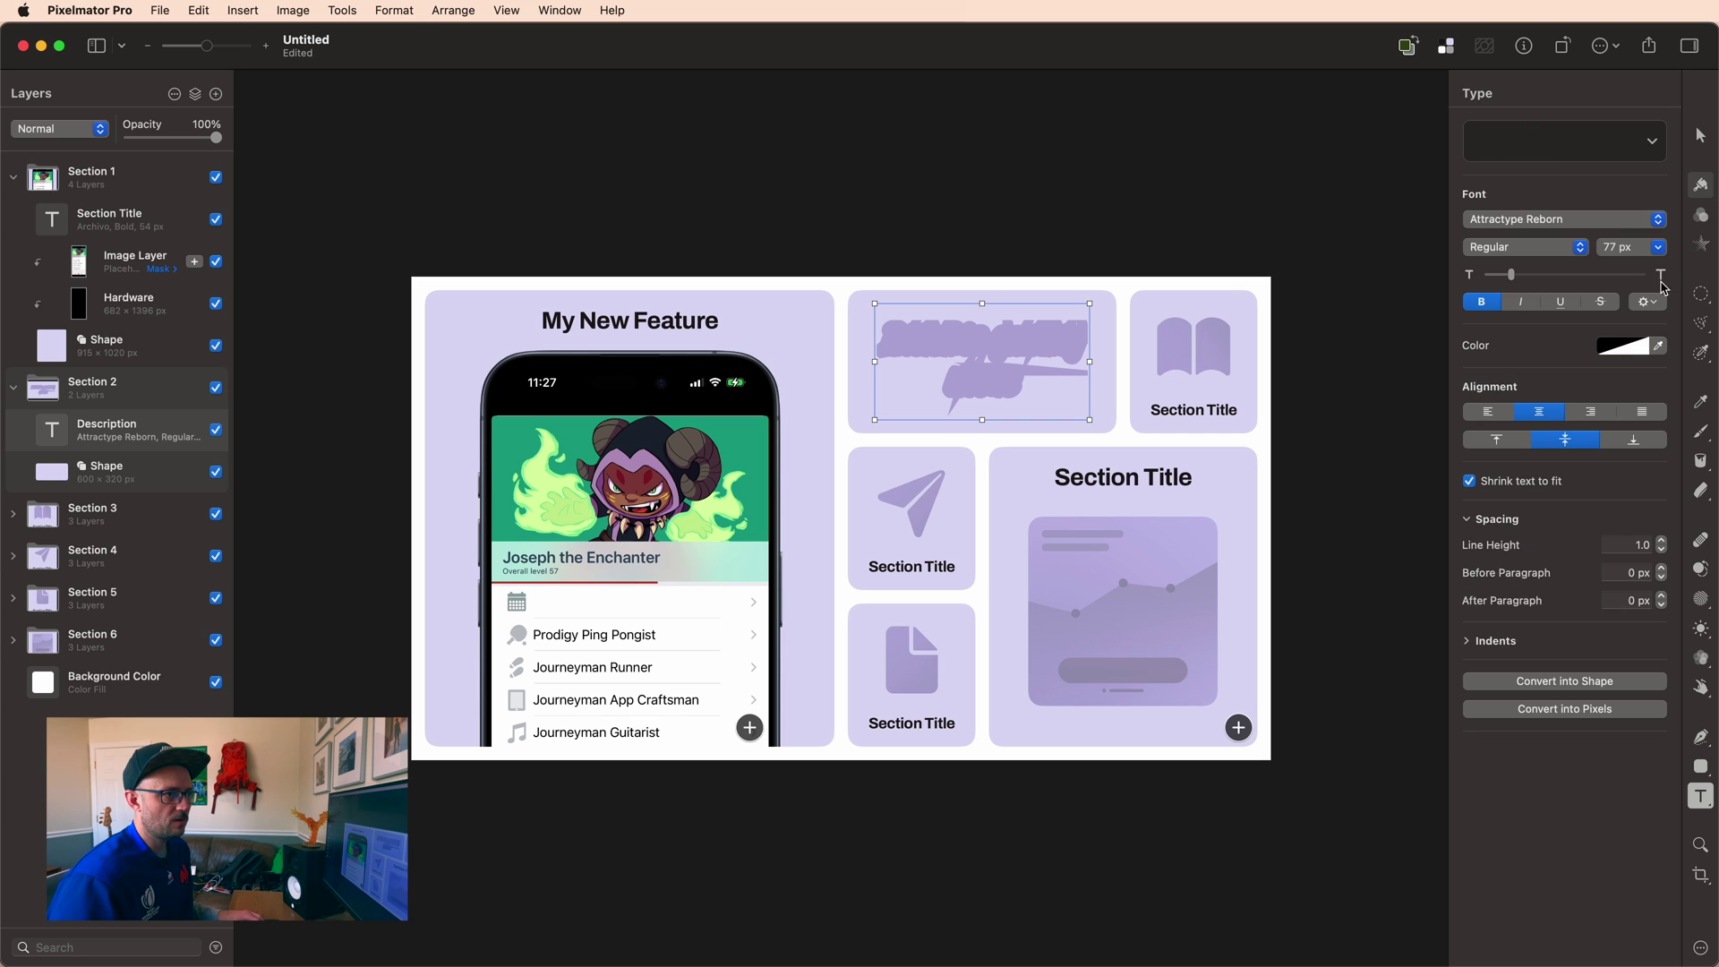
# - Set the description text's stroke width to 2 px
pyautogui.click(1701, 185)
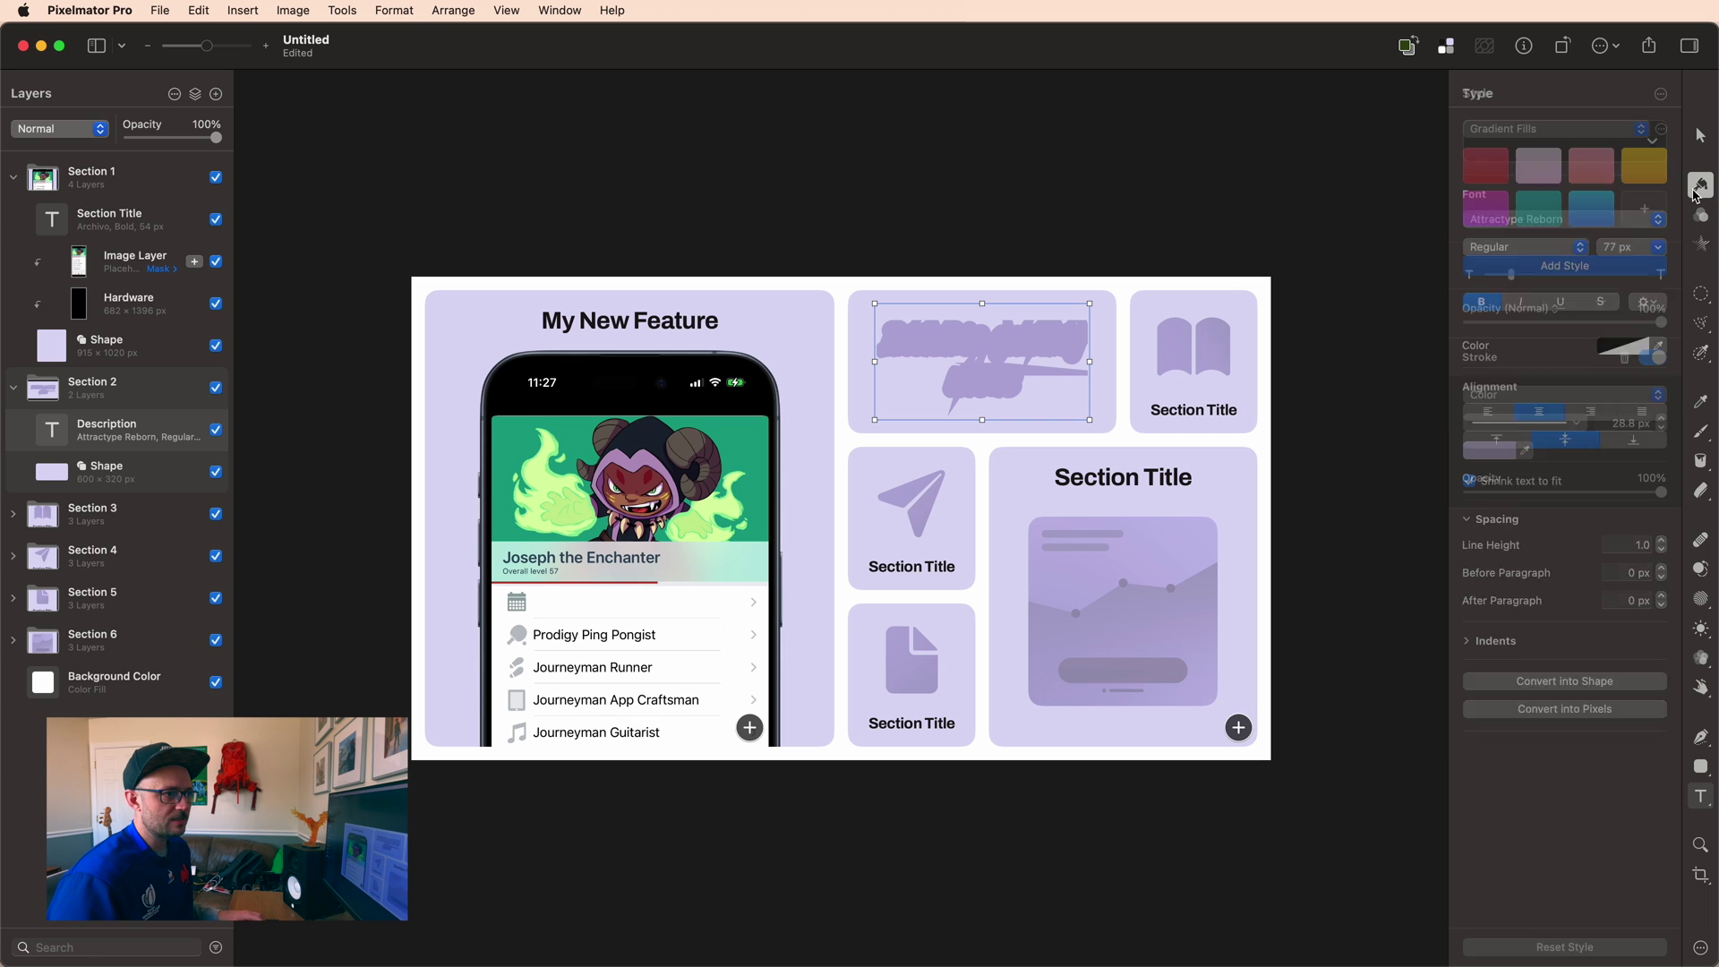
pyautogui.click(1623, 424)
pyautogui.write('2')
pyautogui.press('Return')
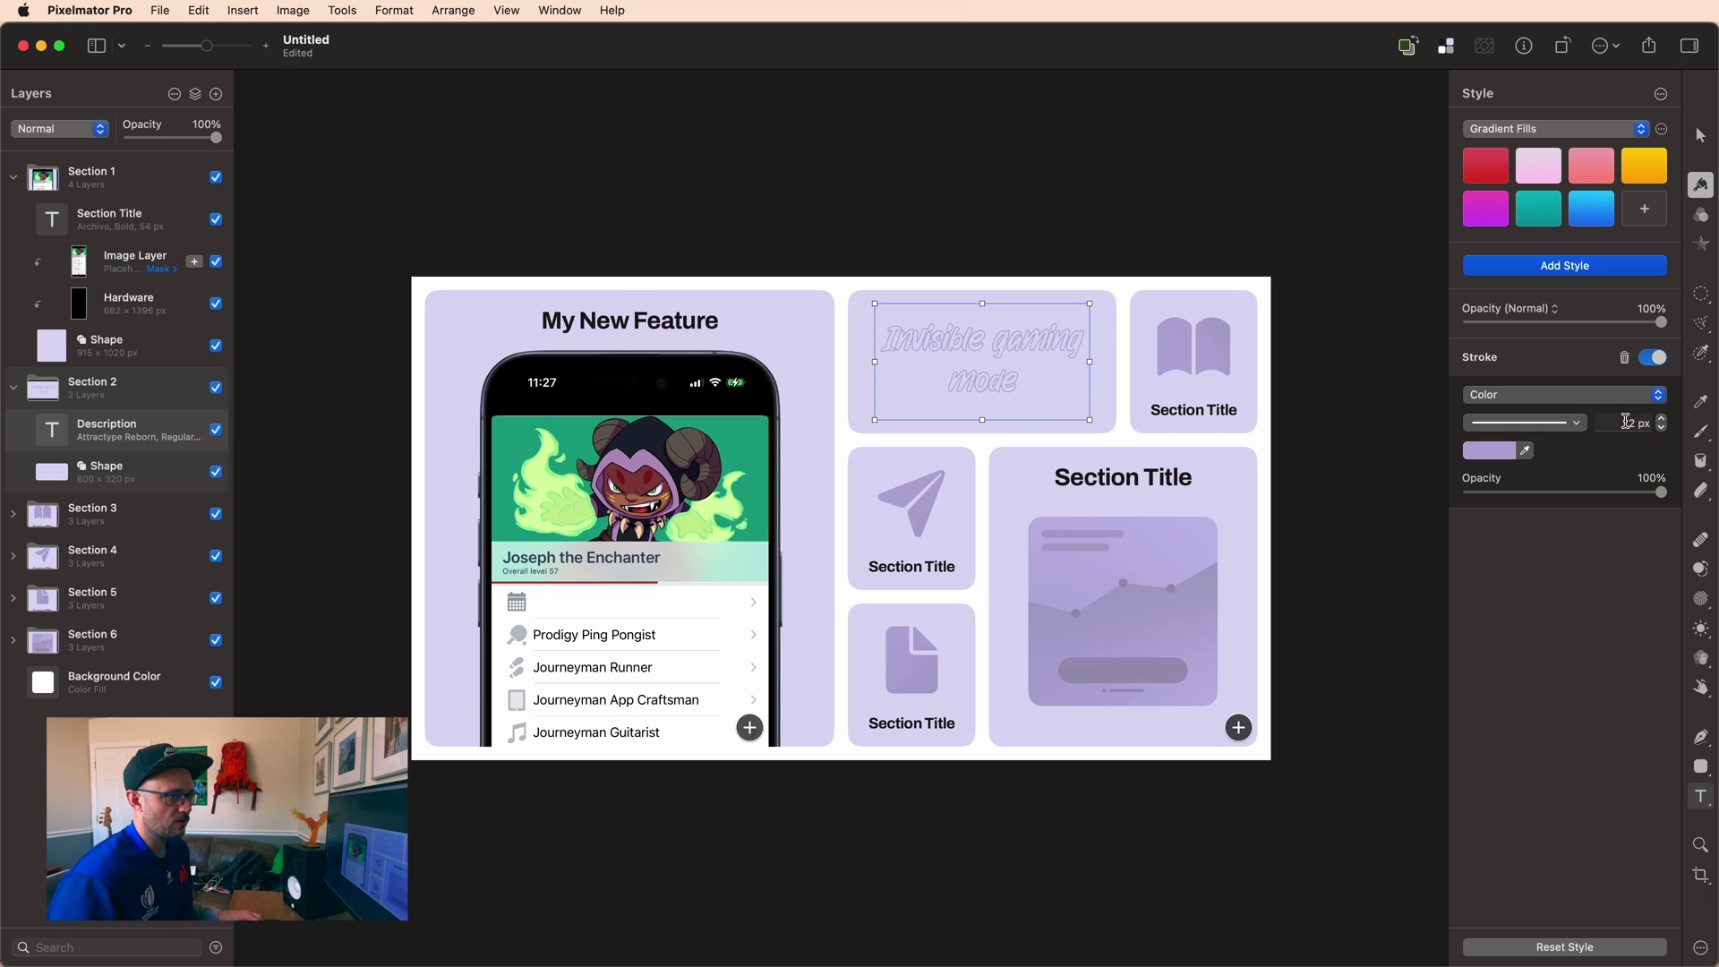
# - Align the description text's stroke outside with round corners and round caps, and deselect the text
pyautogui.click(1570, 420)
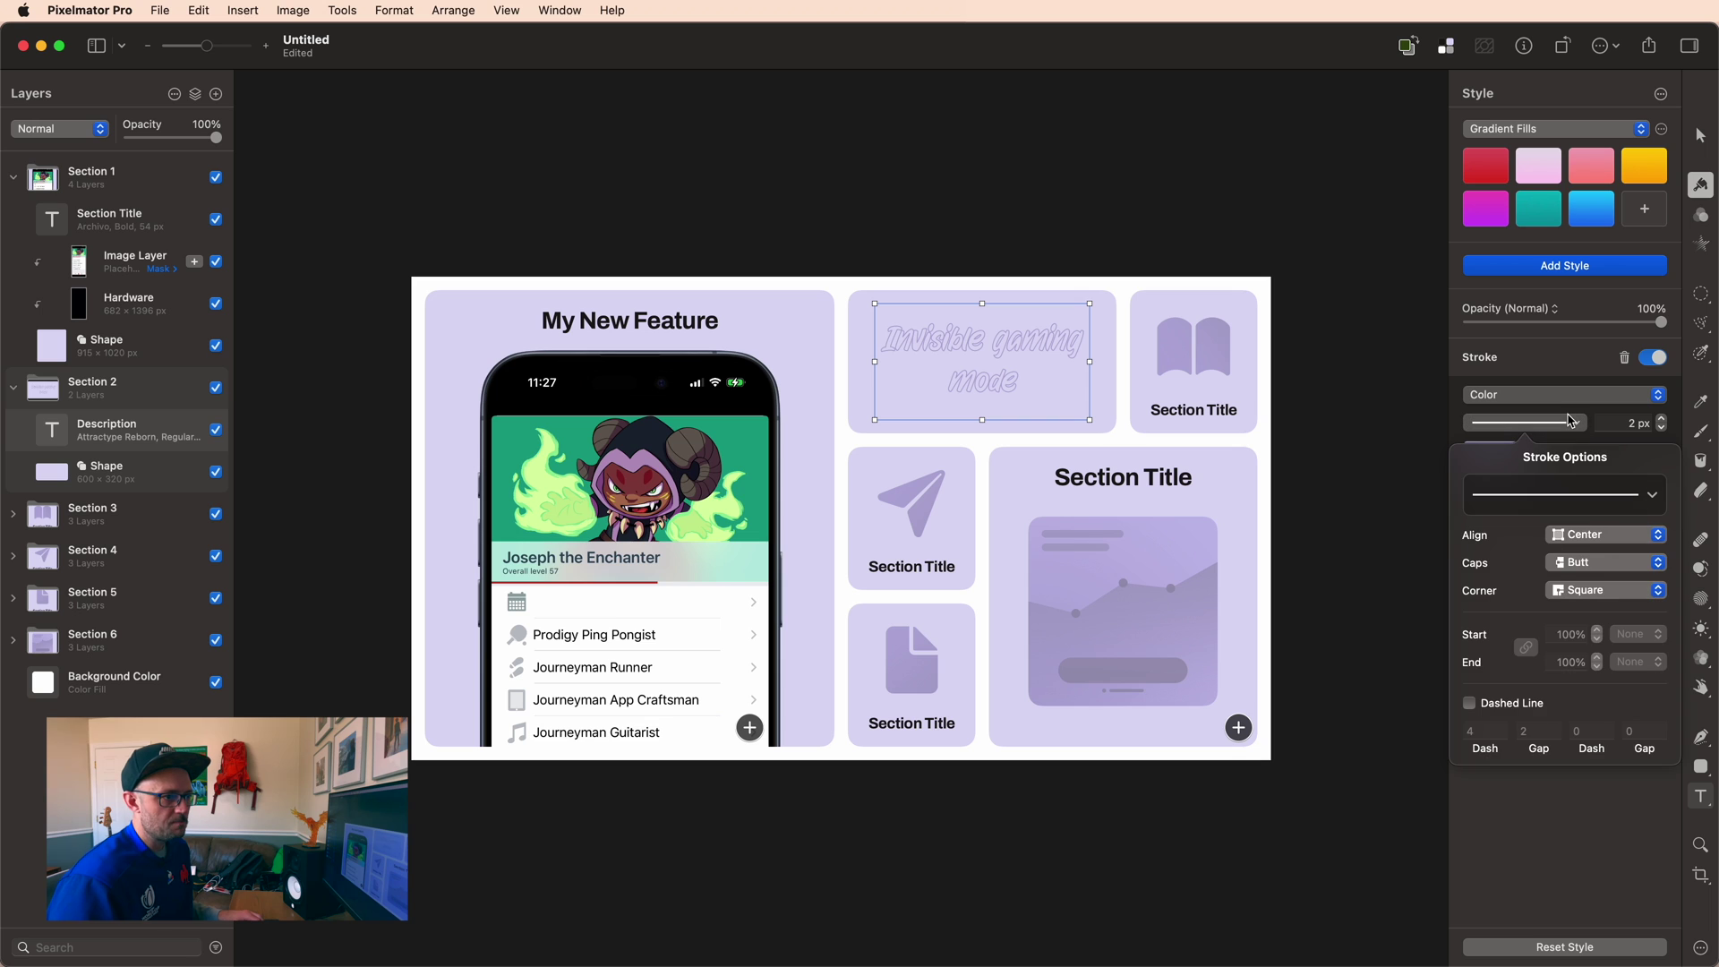
pyautogui.click(1591, 535)
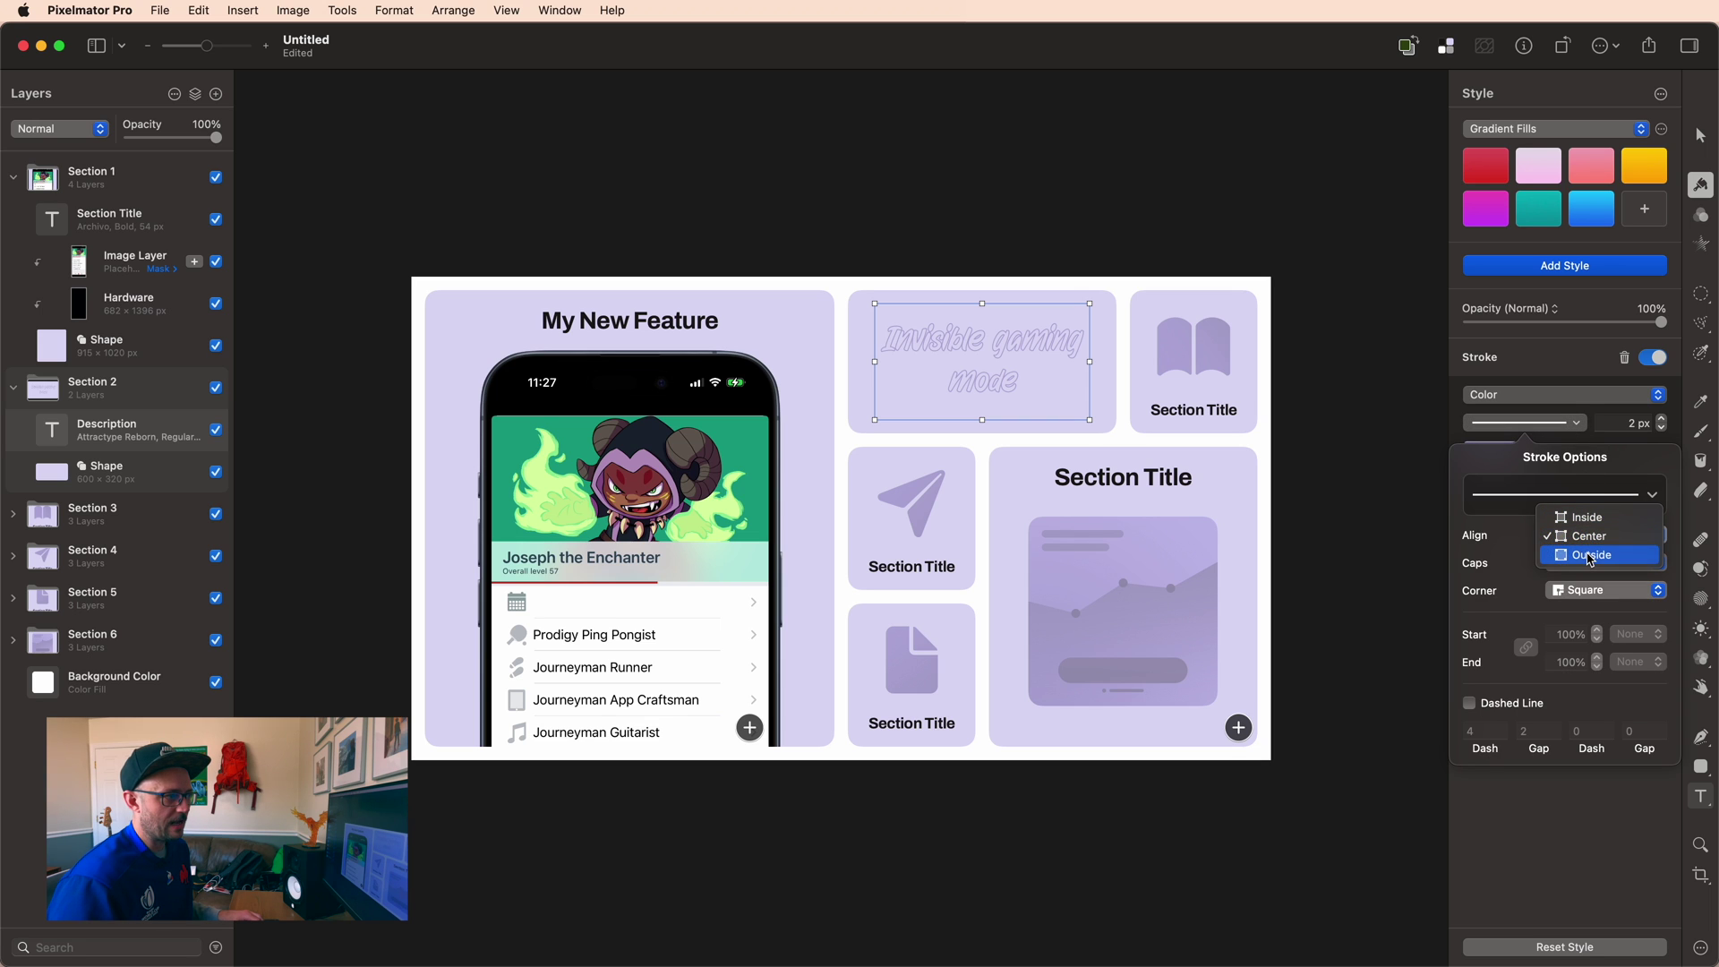
pyautogui.click(1591, 556)
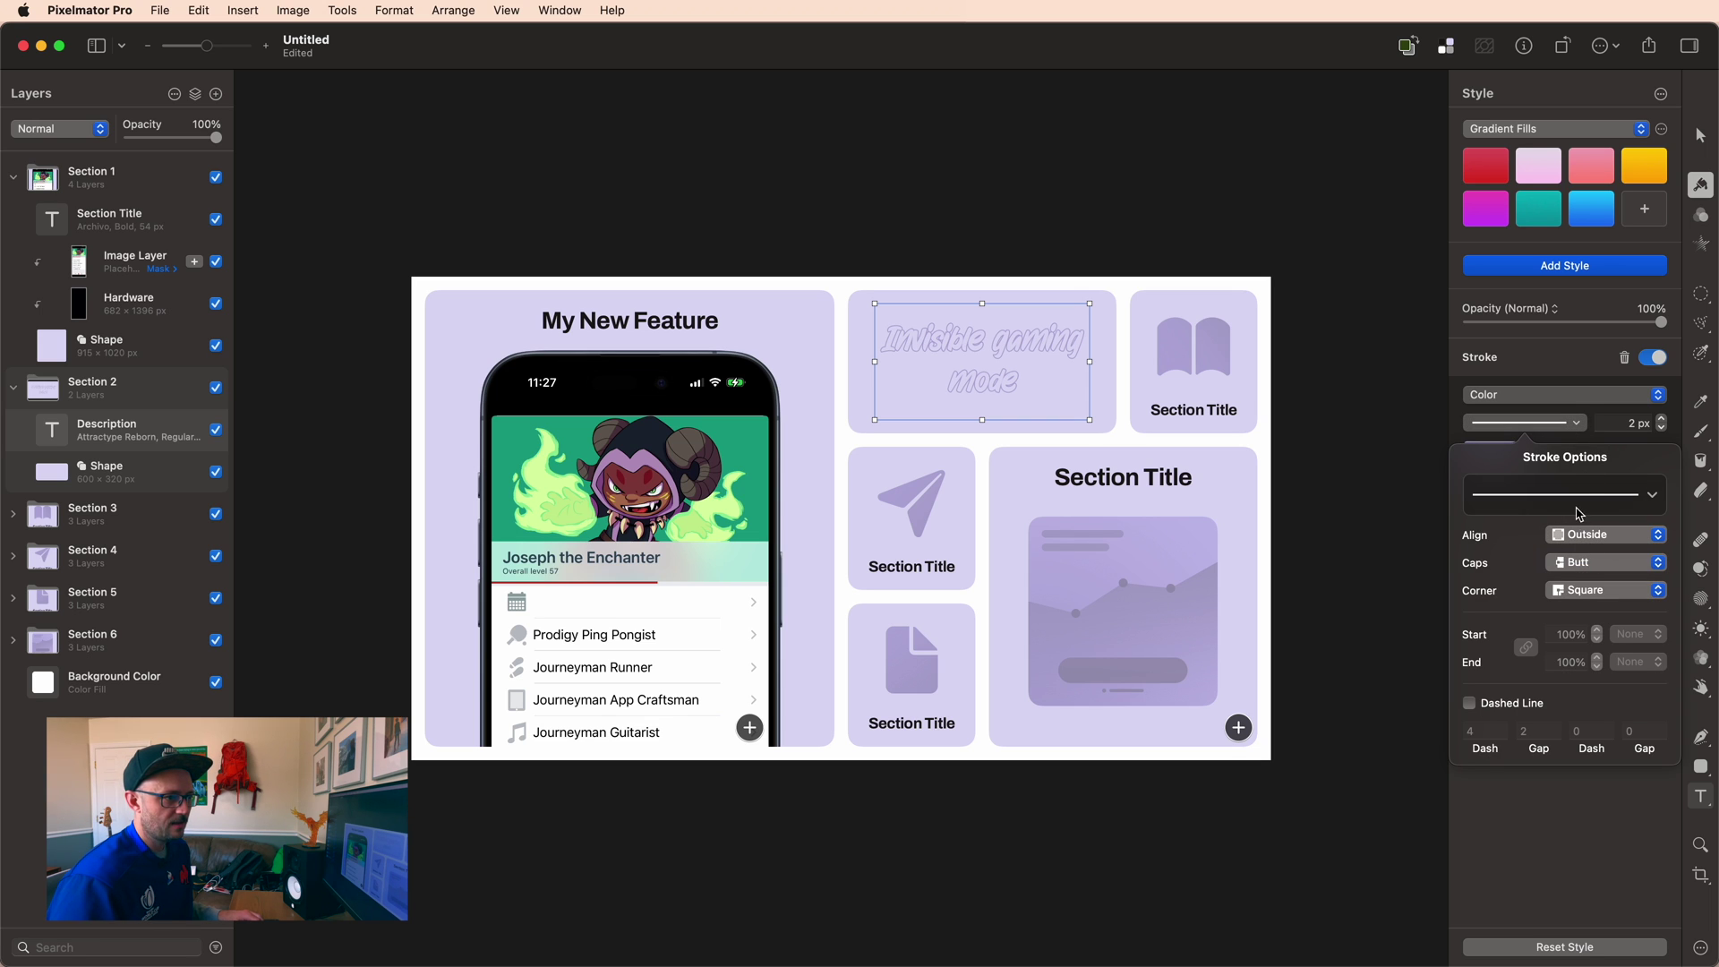
pyautogui.click(1577, 597)
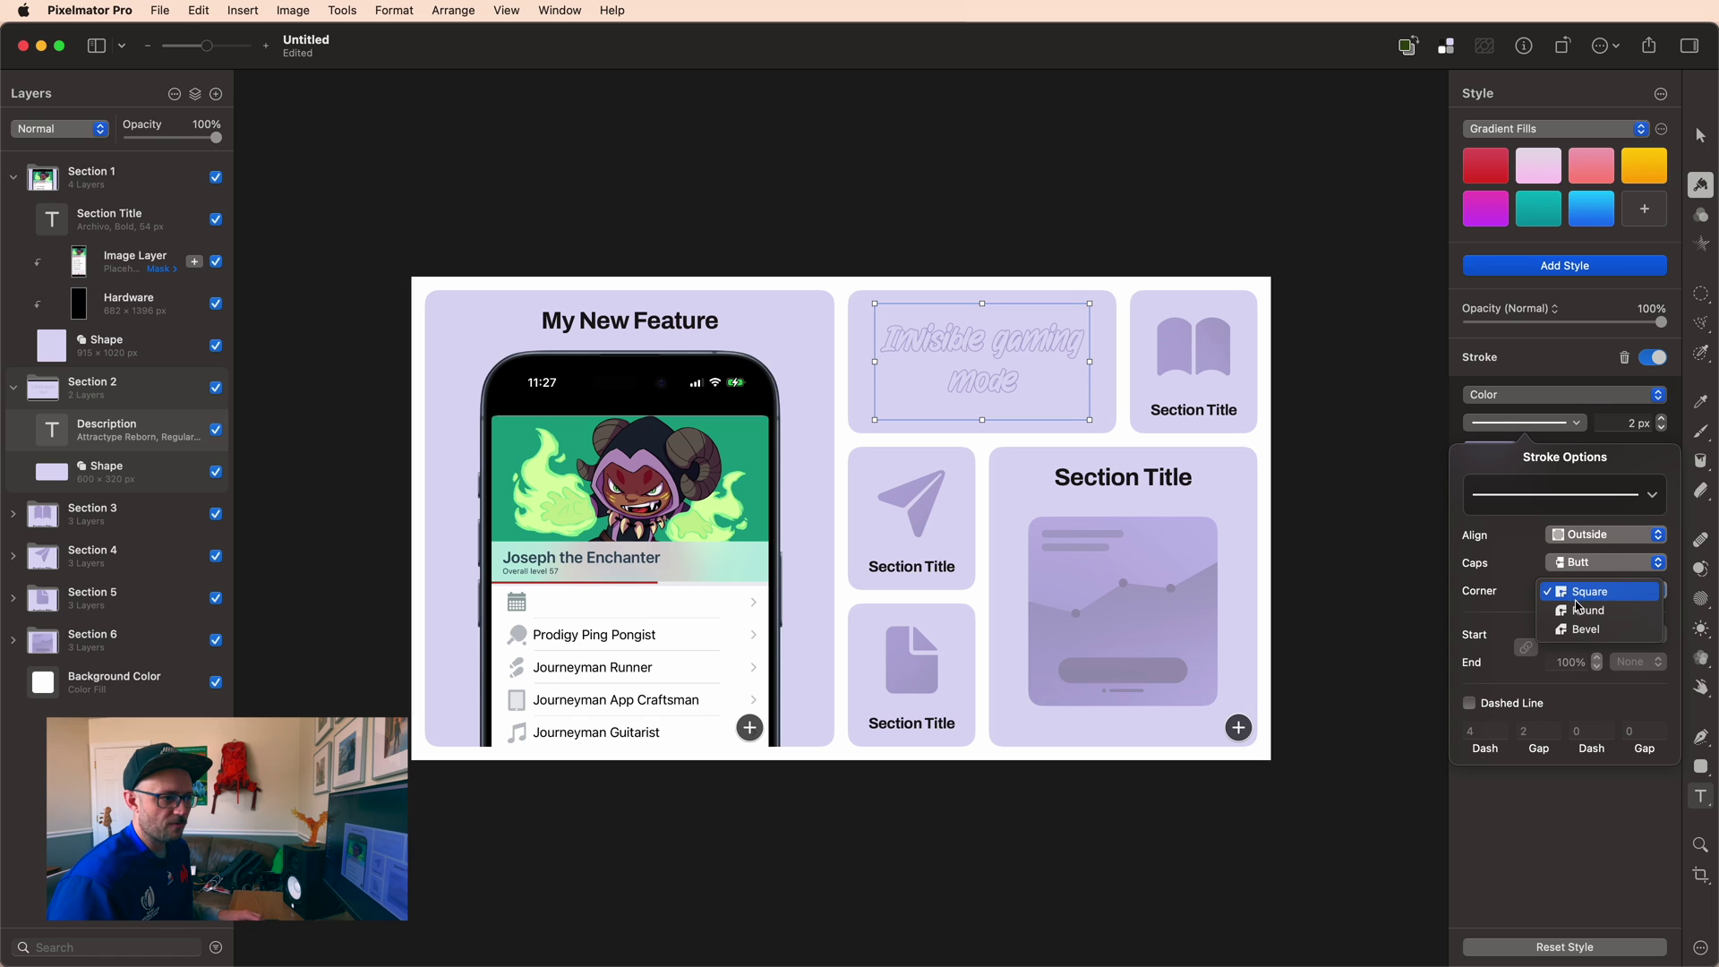
pyautogui.click(1579, 611)
pyautogui.click(1589, 565)
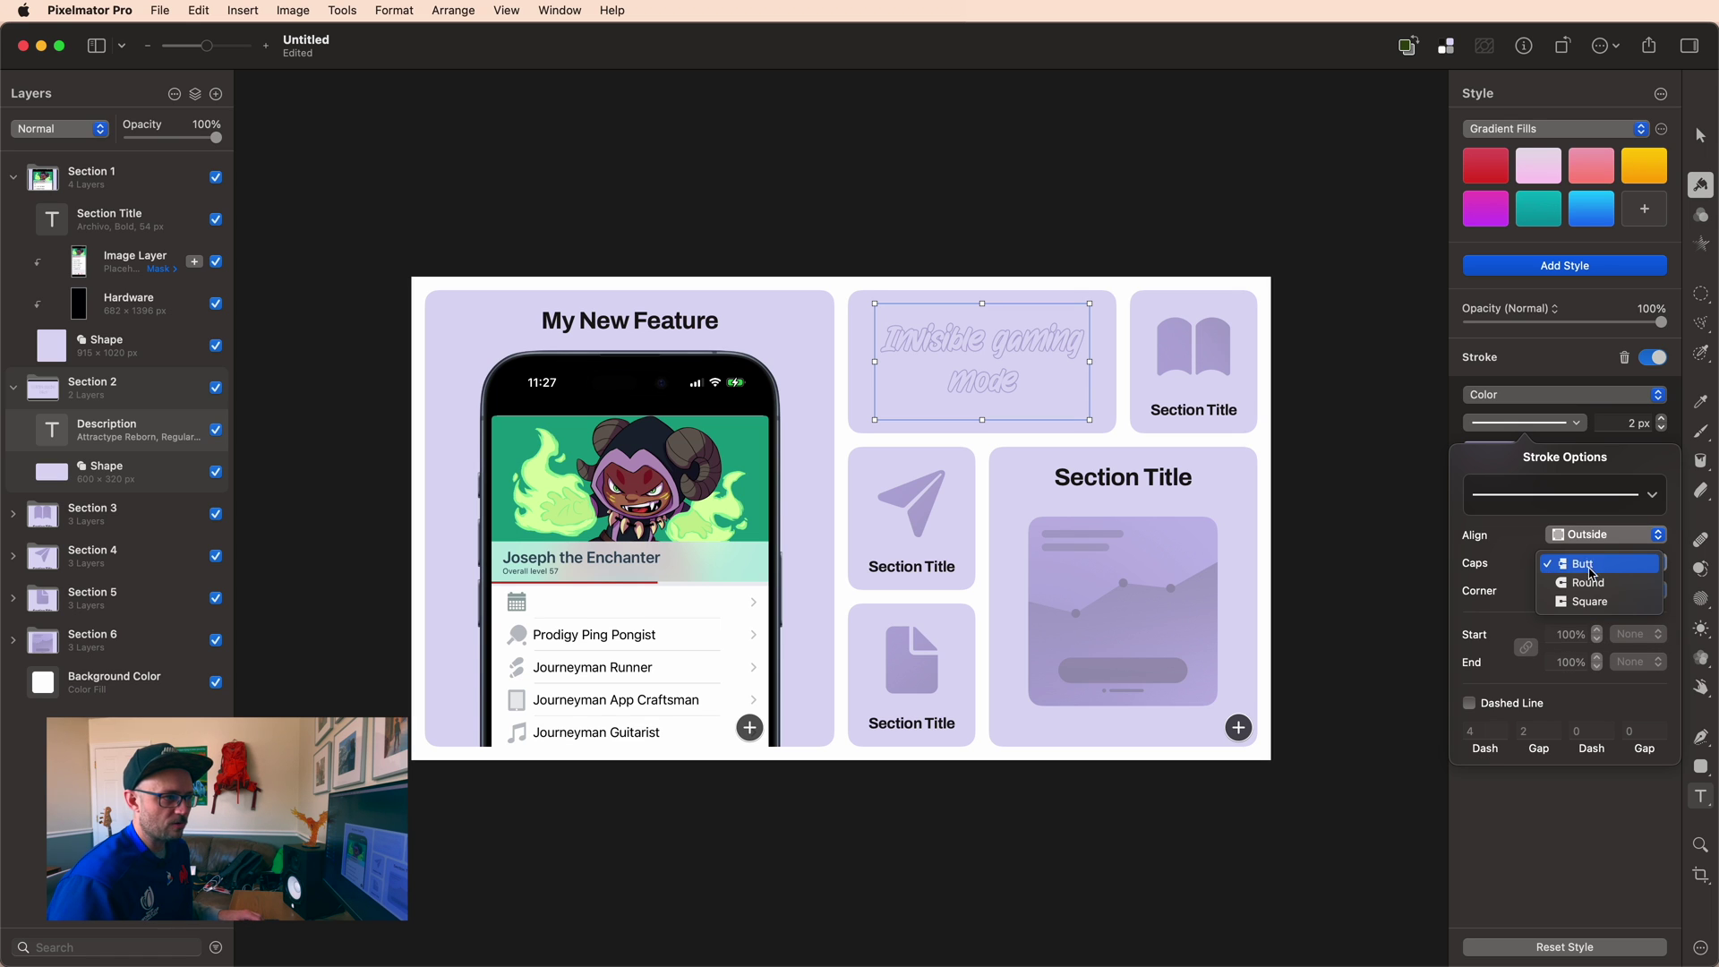
pyautogui.click(1592, 582)
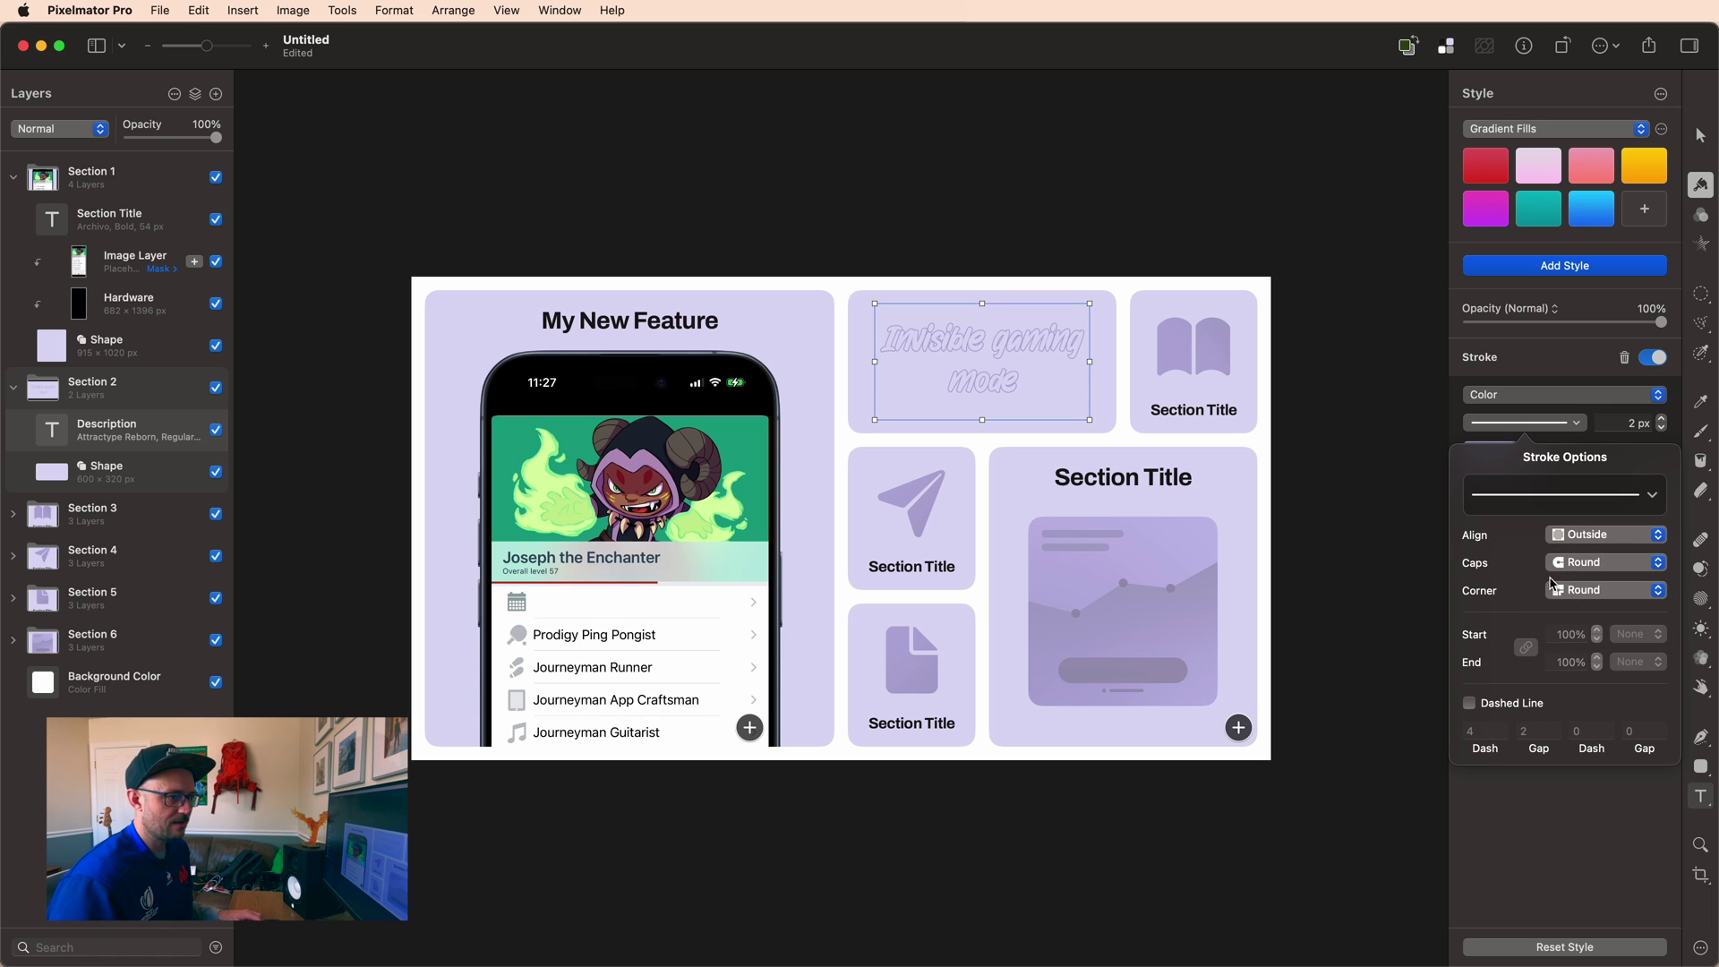
pyautogui.click(1585, 837)
pyautogui.click(1411, 687)
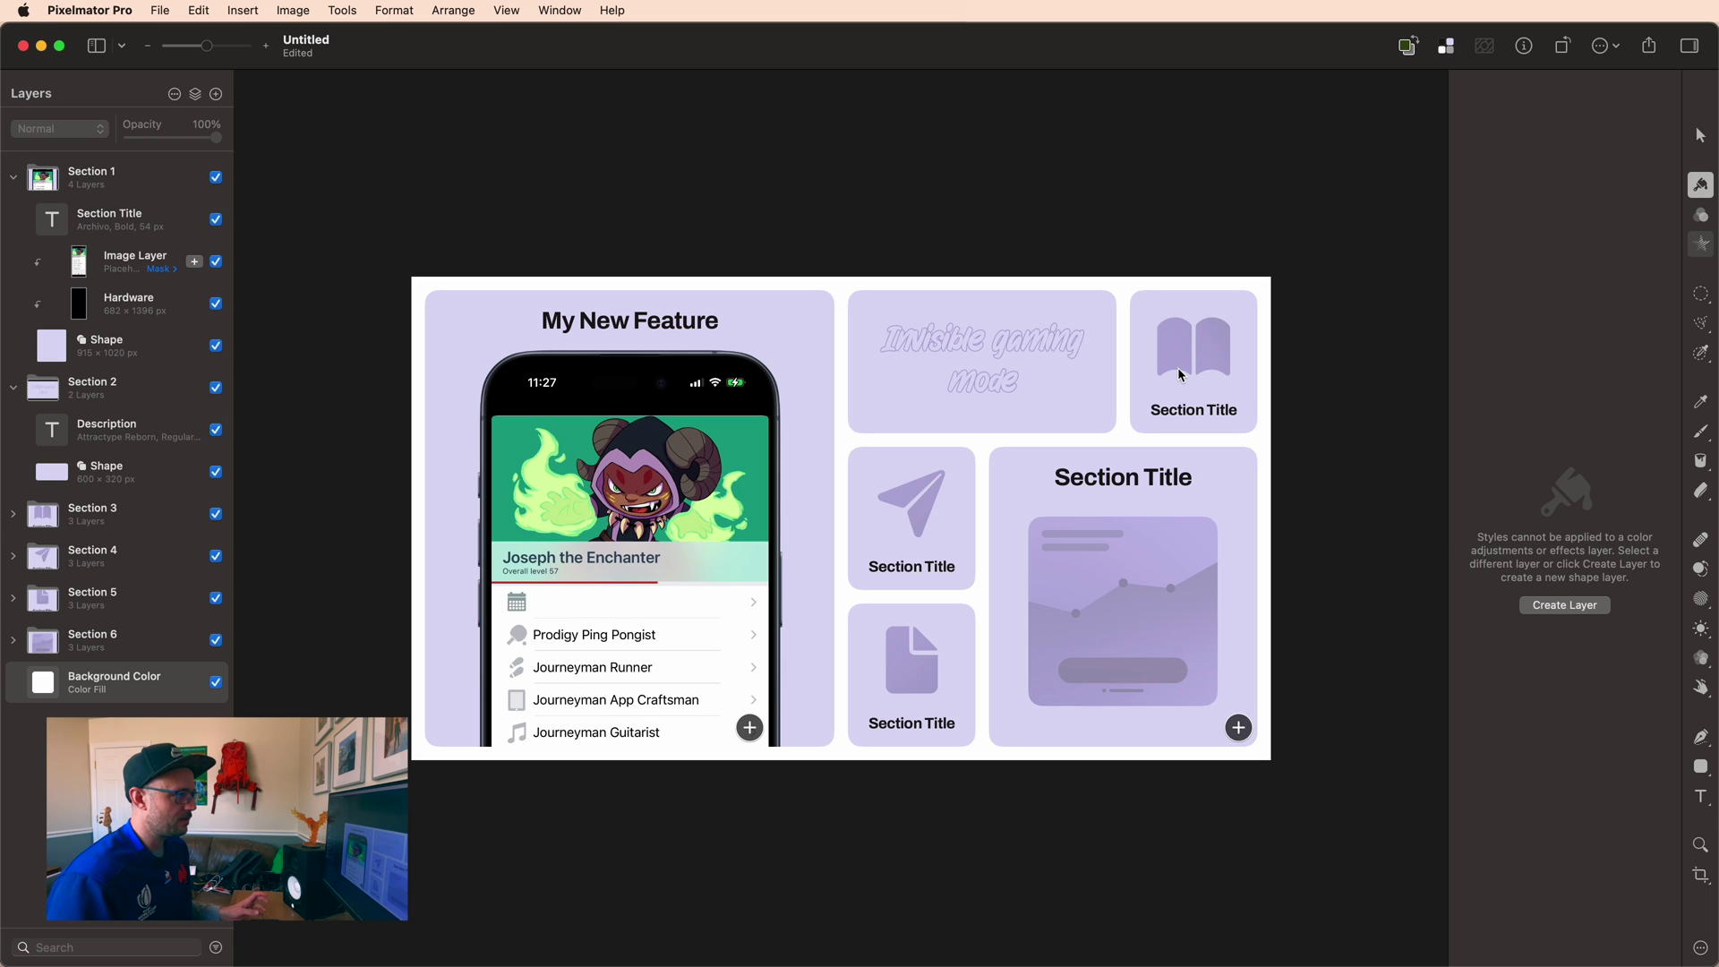
# - Define Section 3's media placeholder as an alternative element group and select the book icon layer inside it
pyautogui.click(1180, 375)
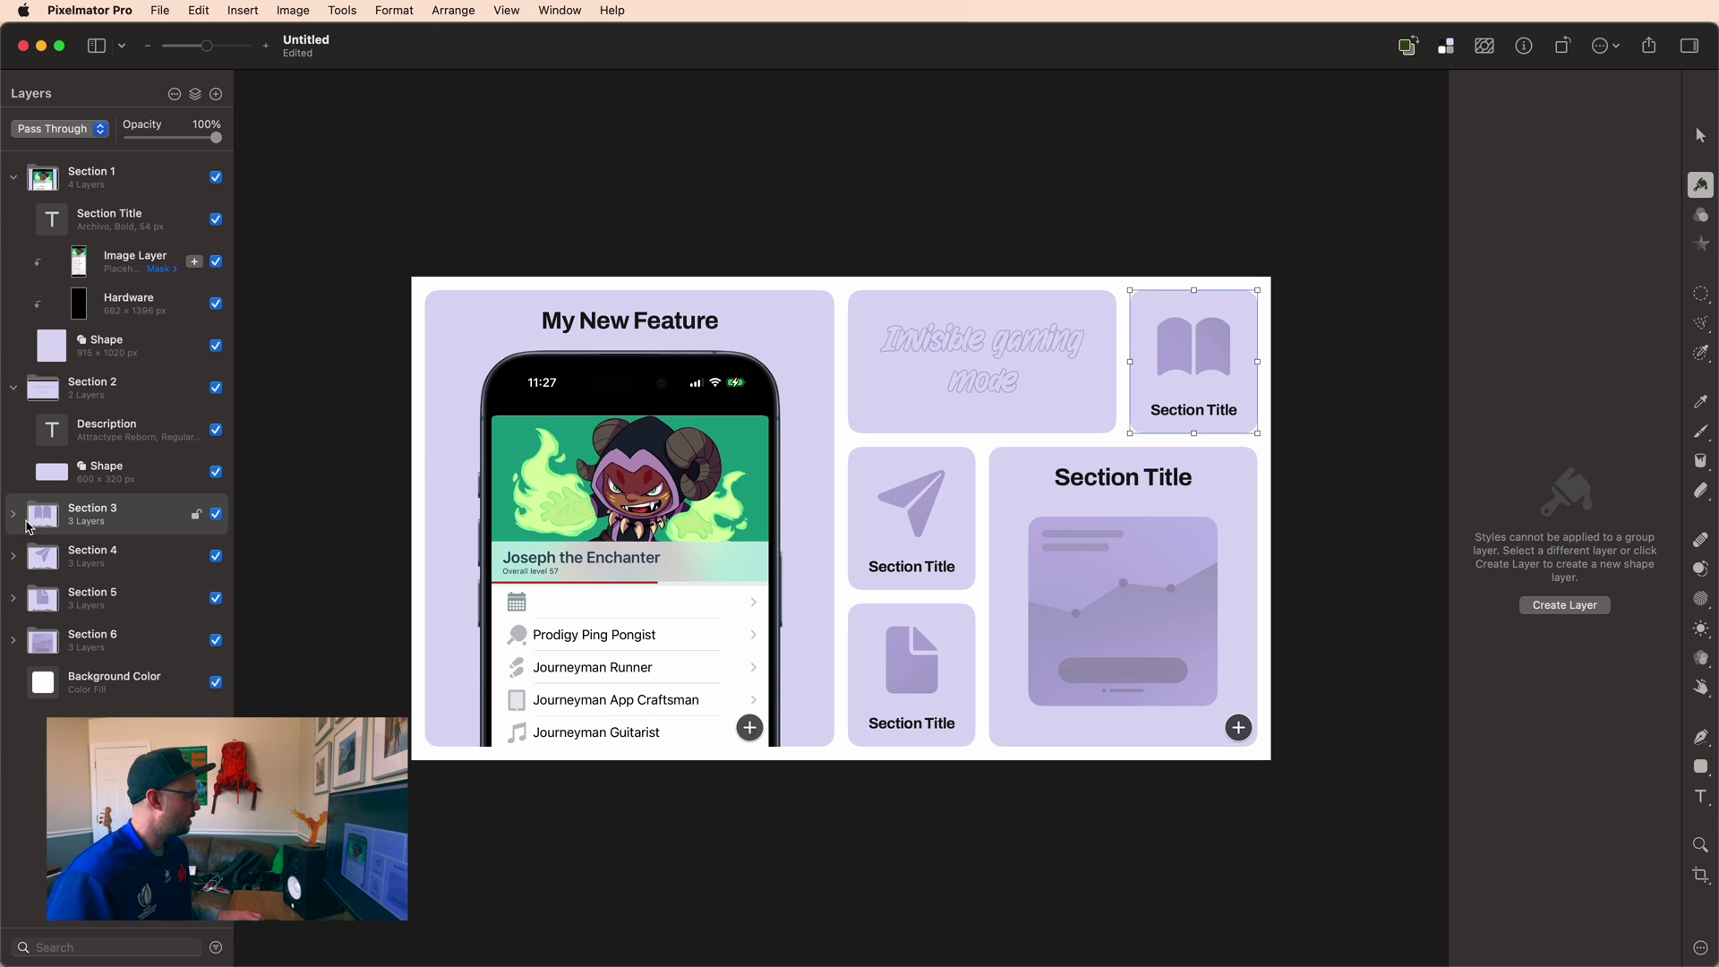
pyautogui.click(14, 515)
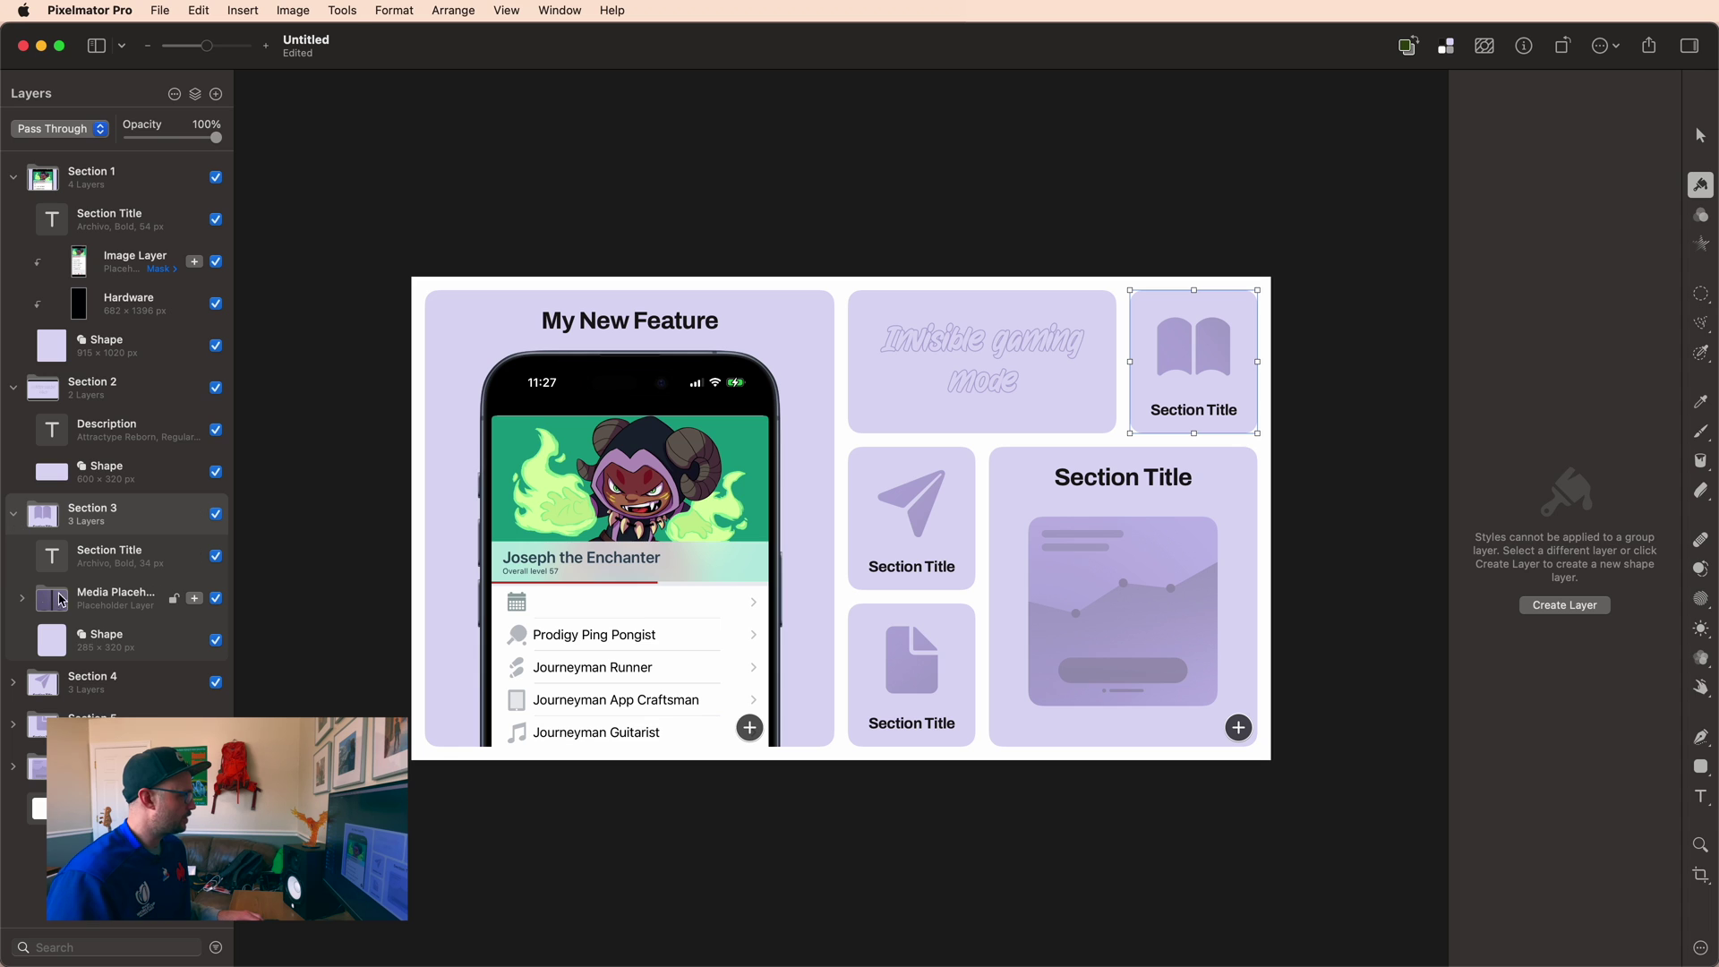
pyautogui.click(114, 605)
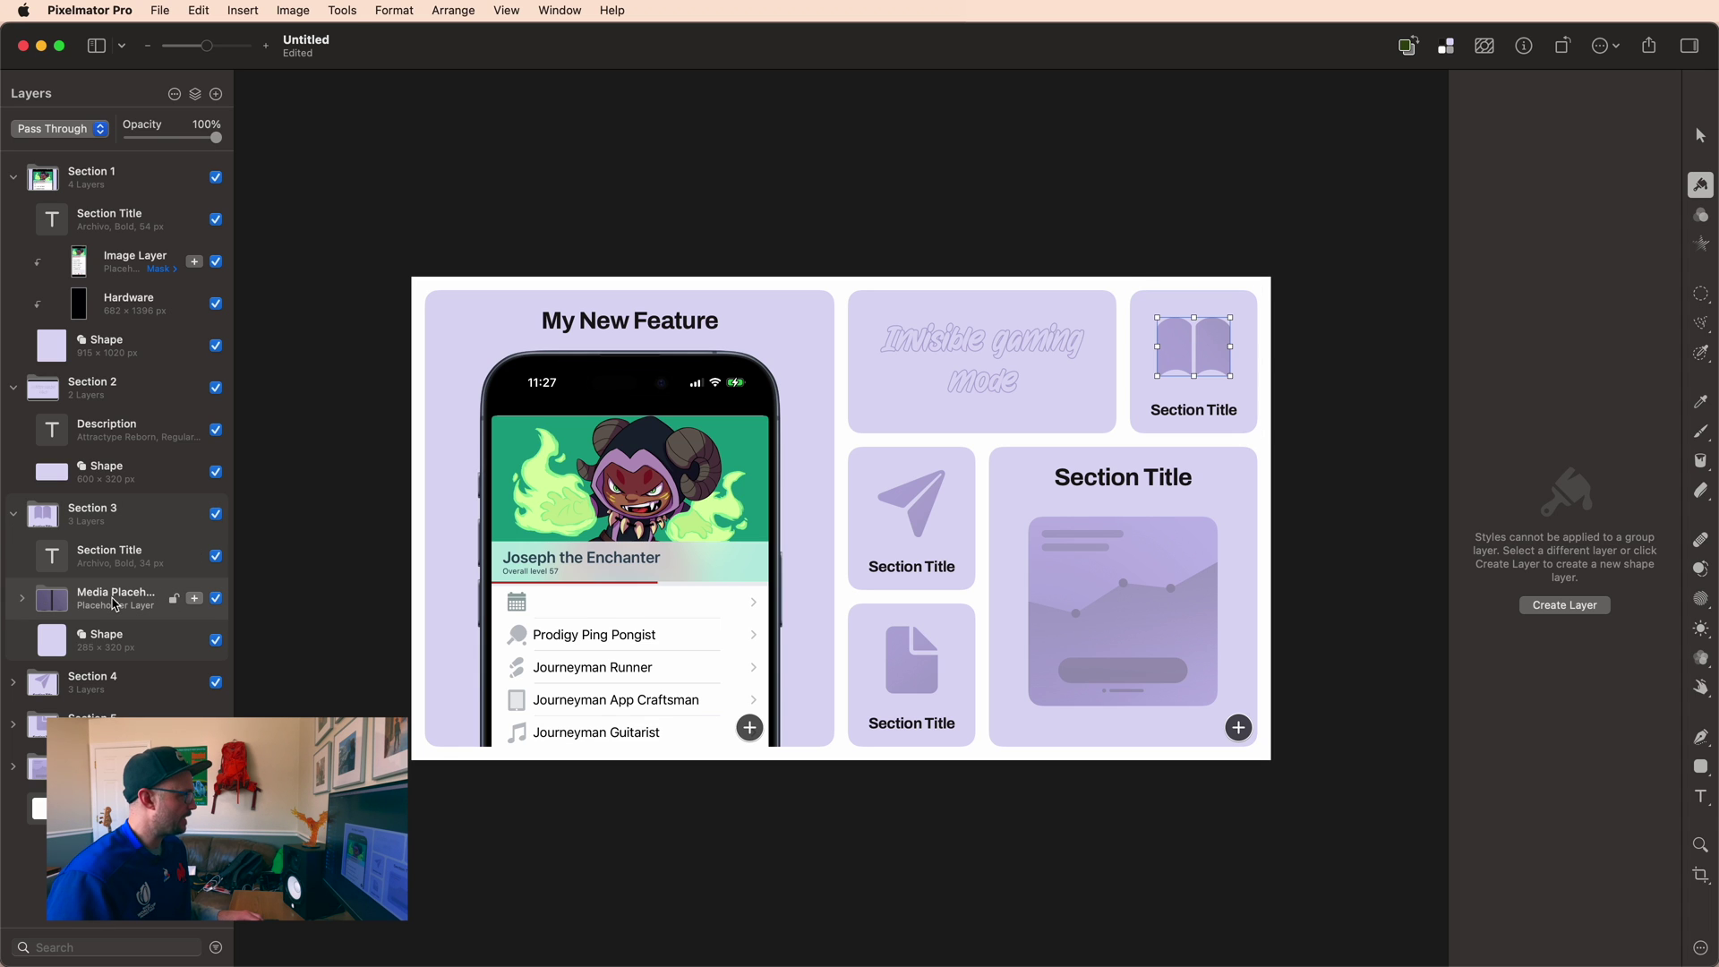
pyautogui.click(21, 598)
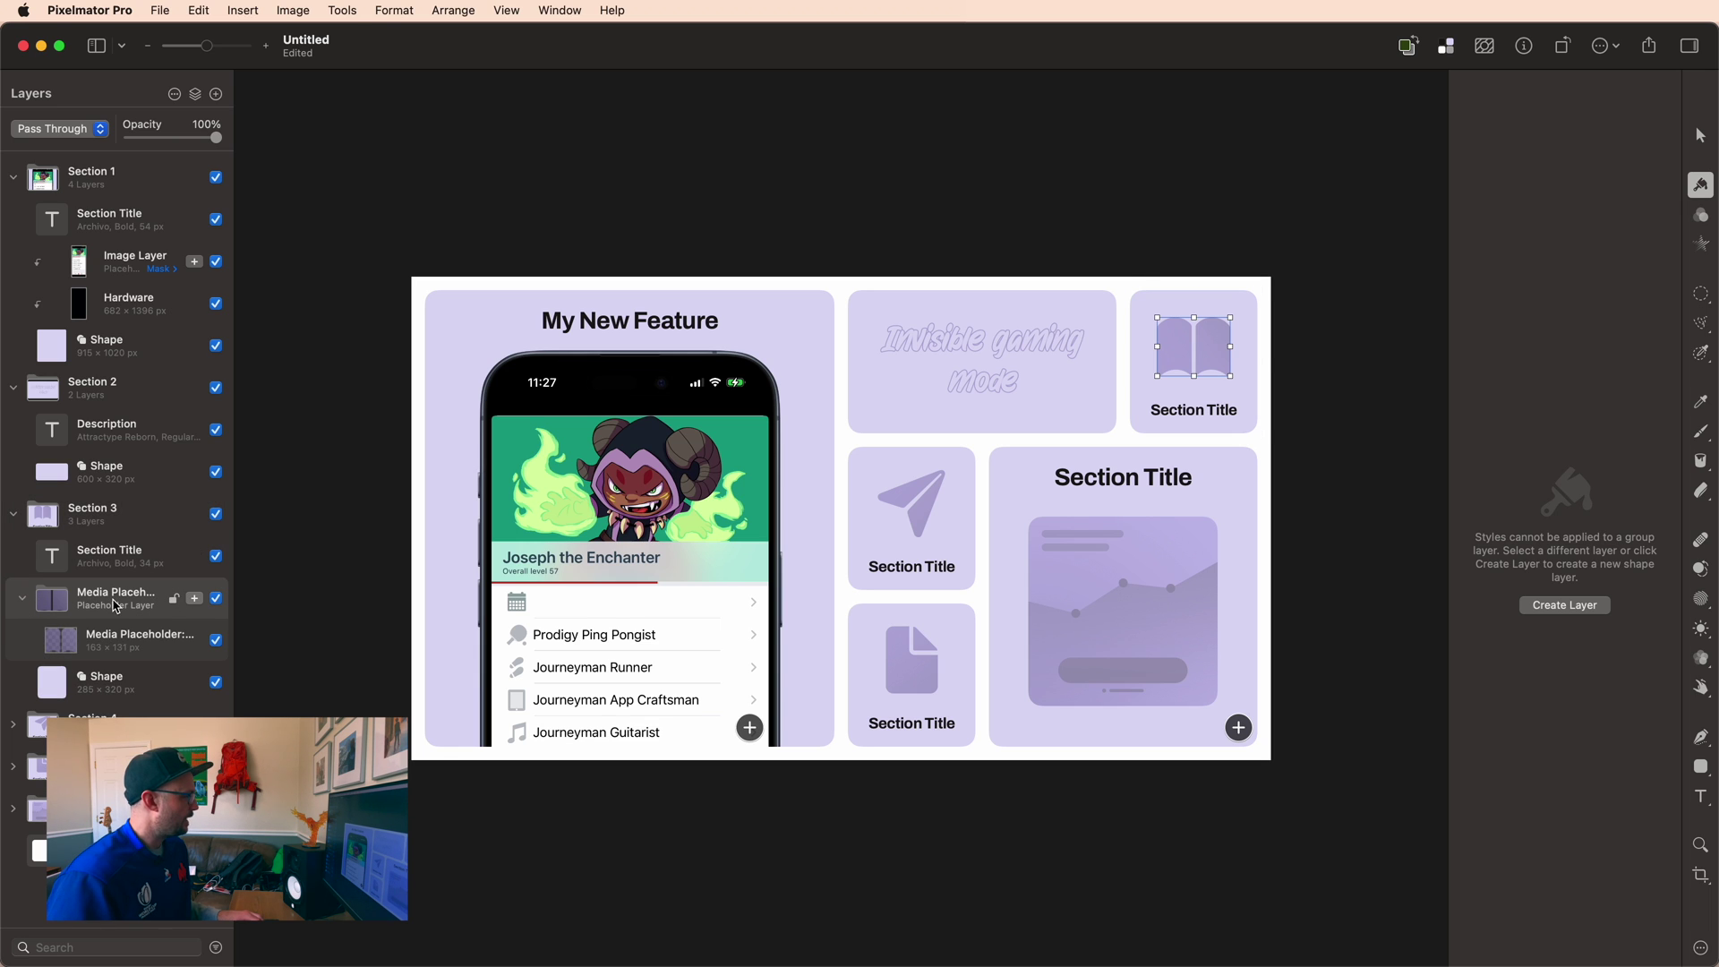
pyautogui.click(394, 10)
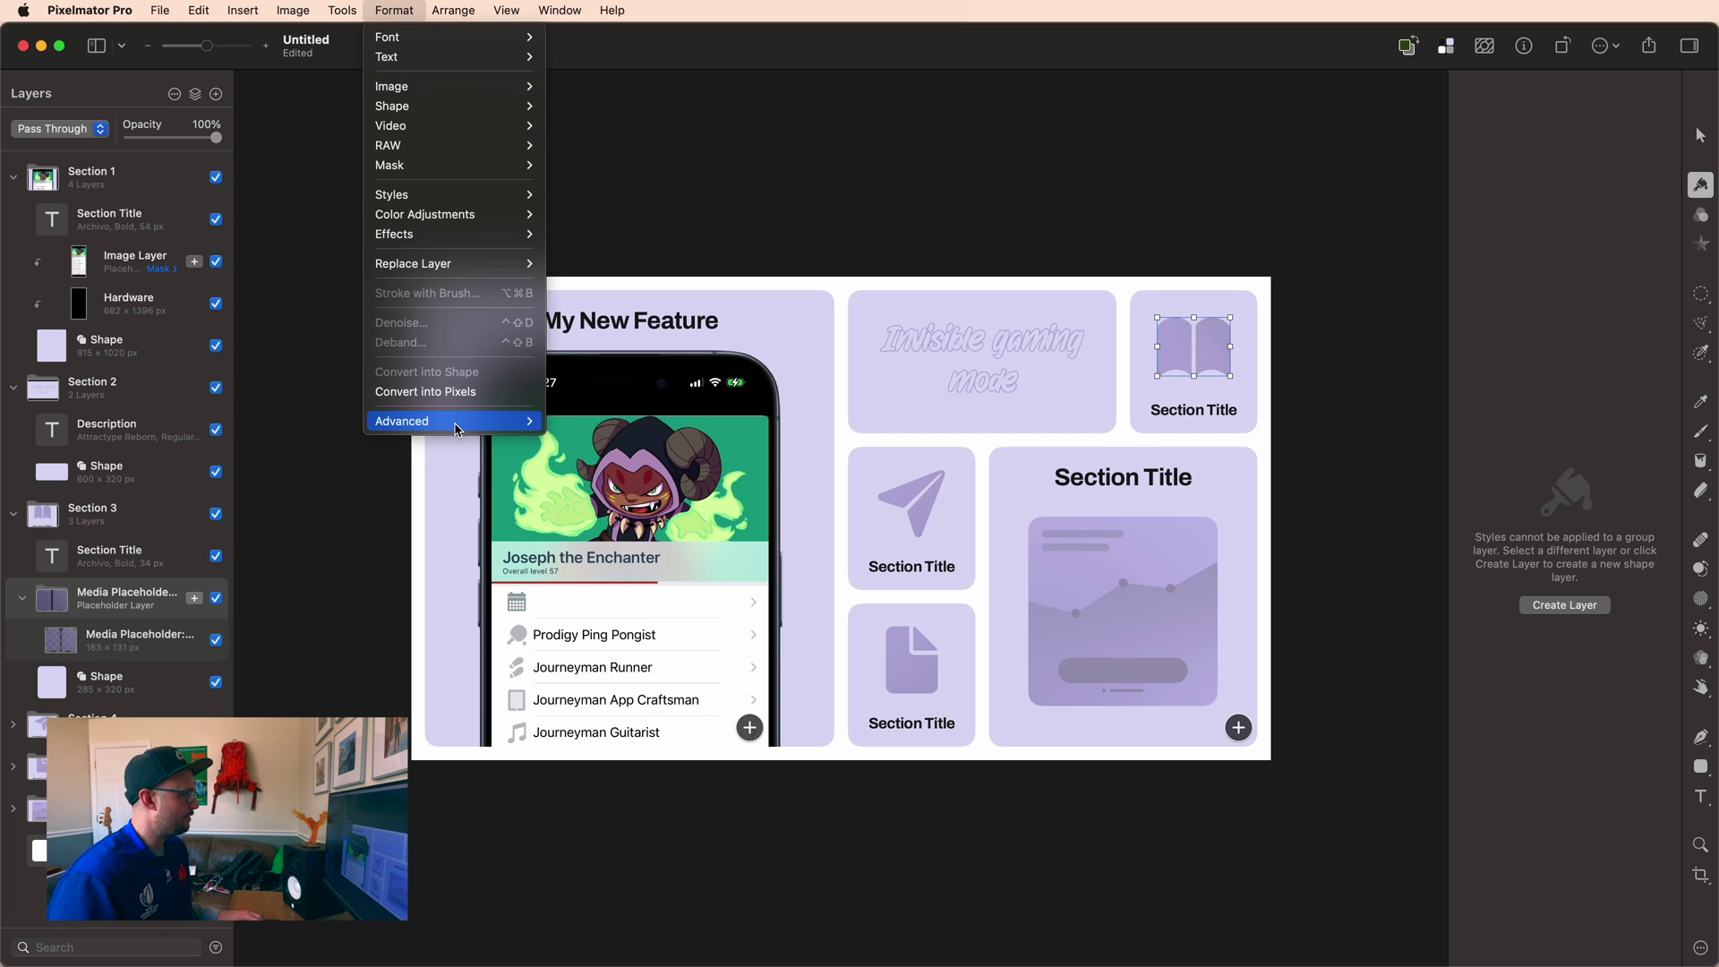
pyautogui.moveTo(458, 425)
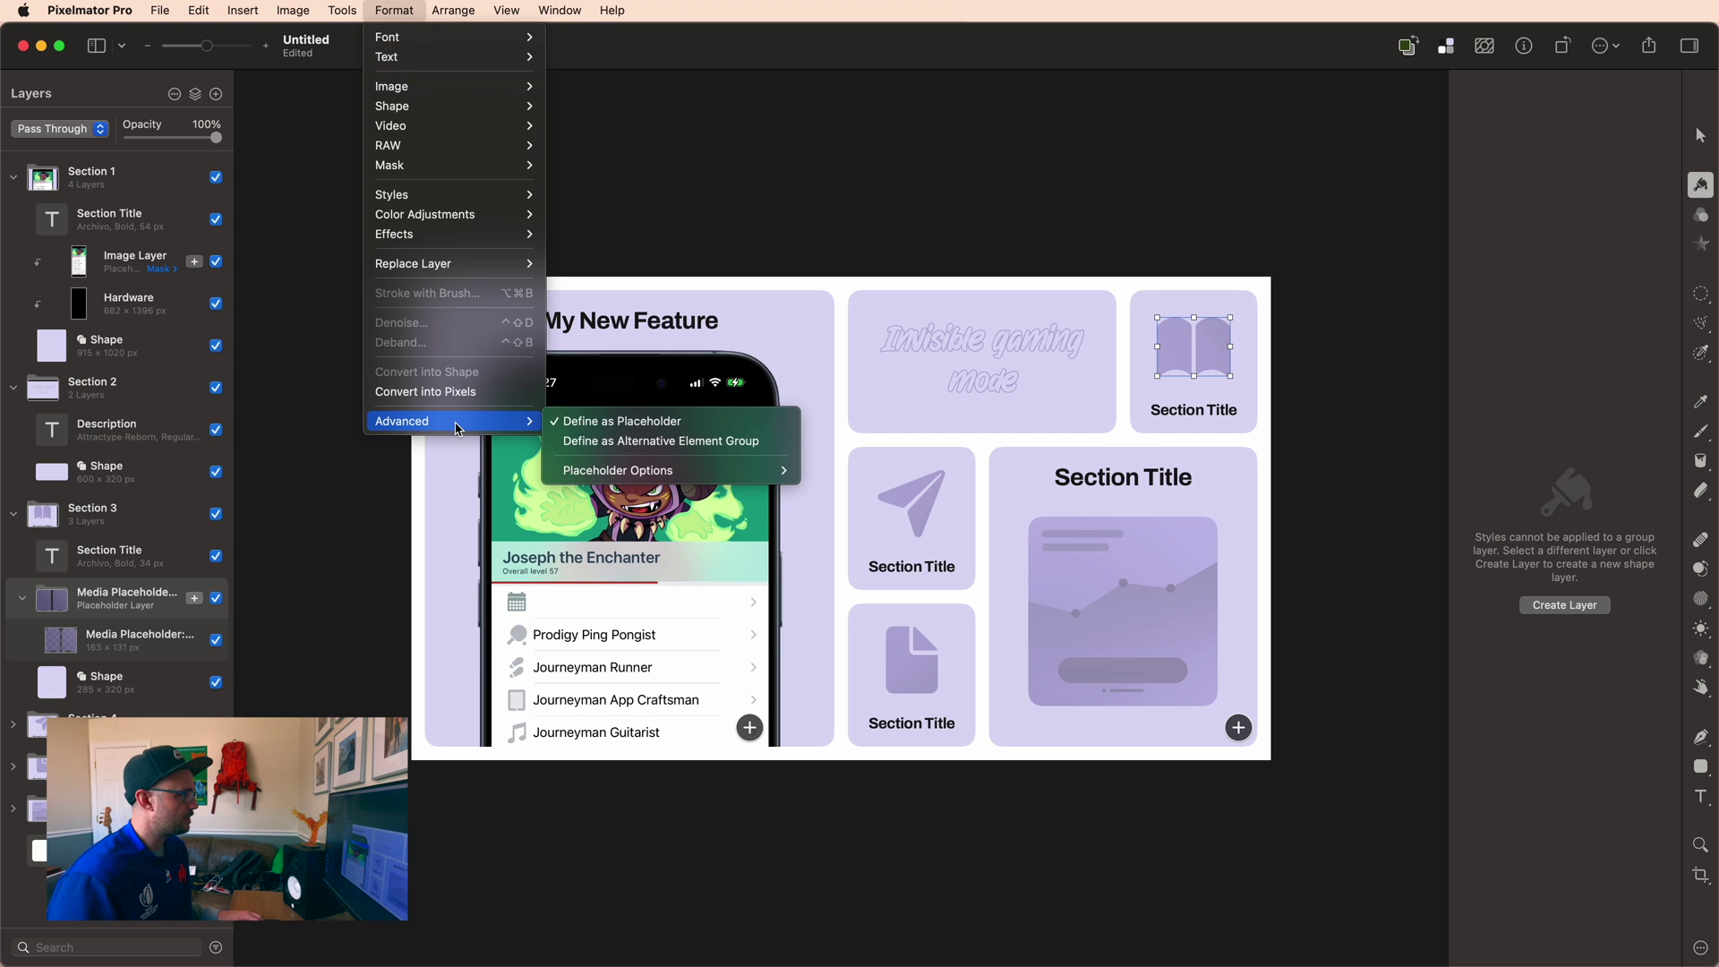
pyautogui.click(631, 442)
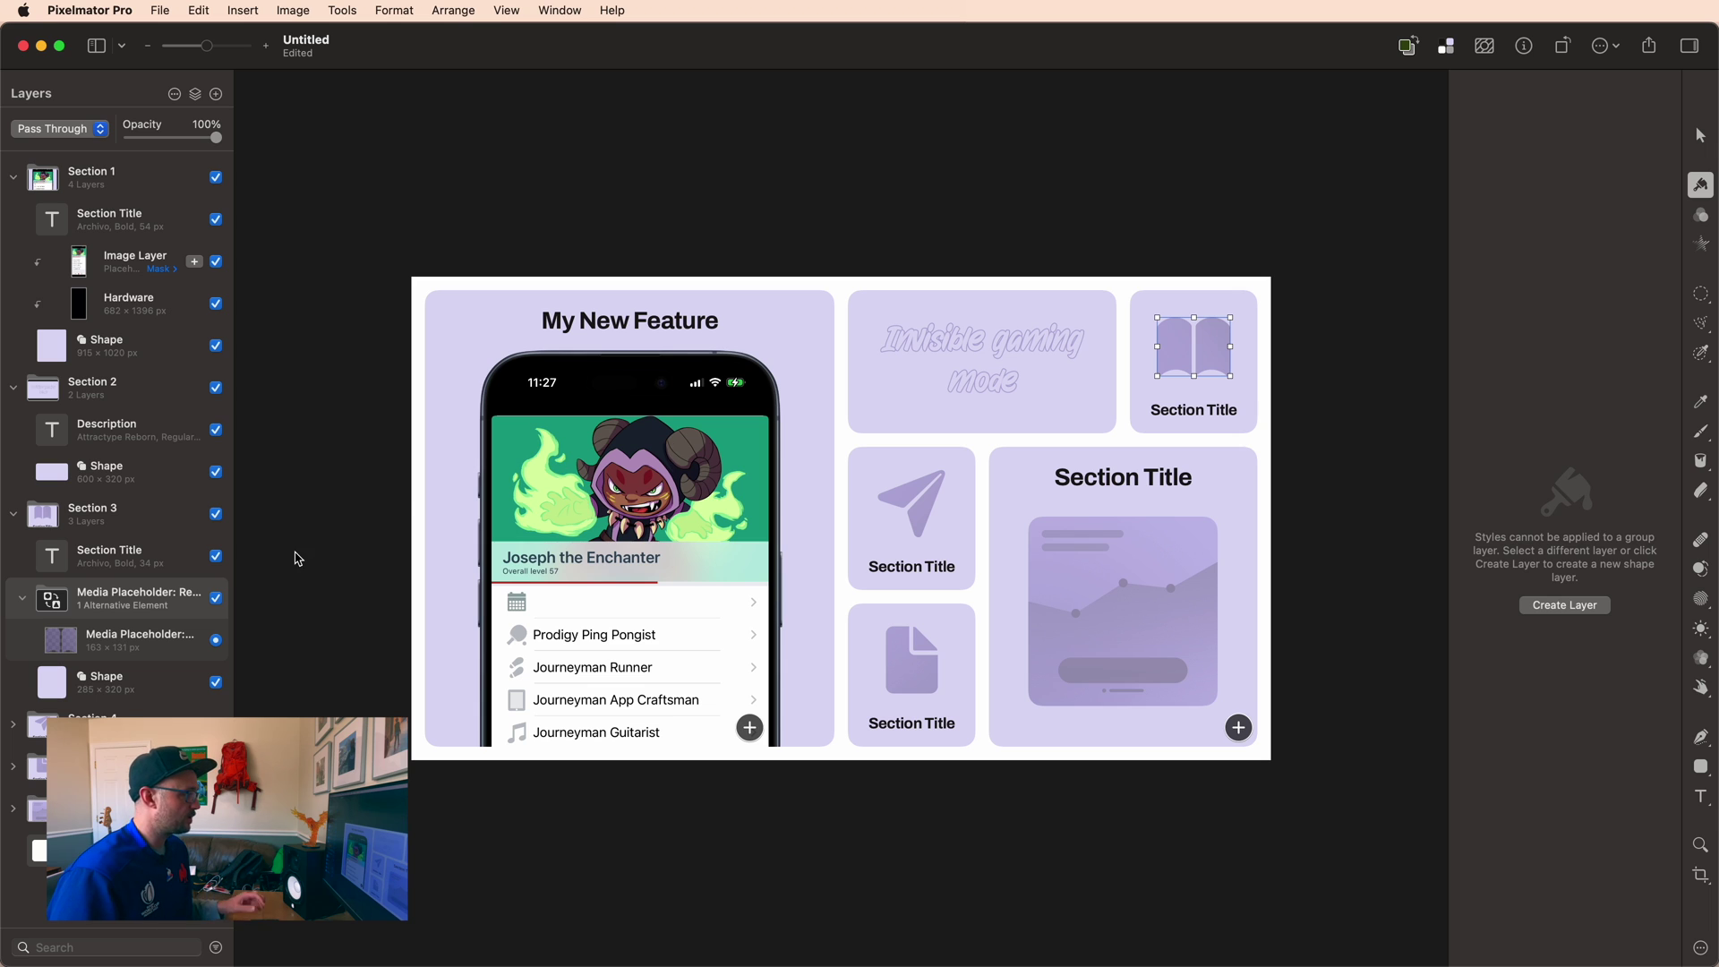
pyautogui.click(137, 635)
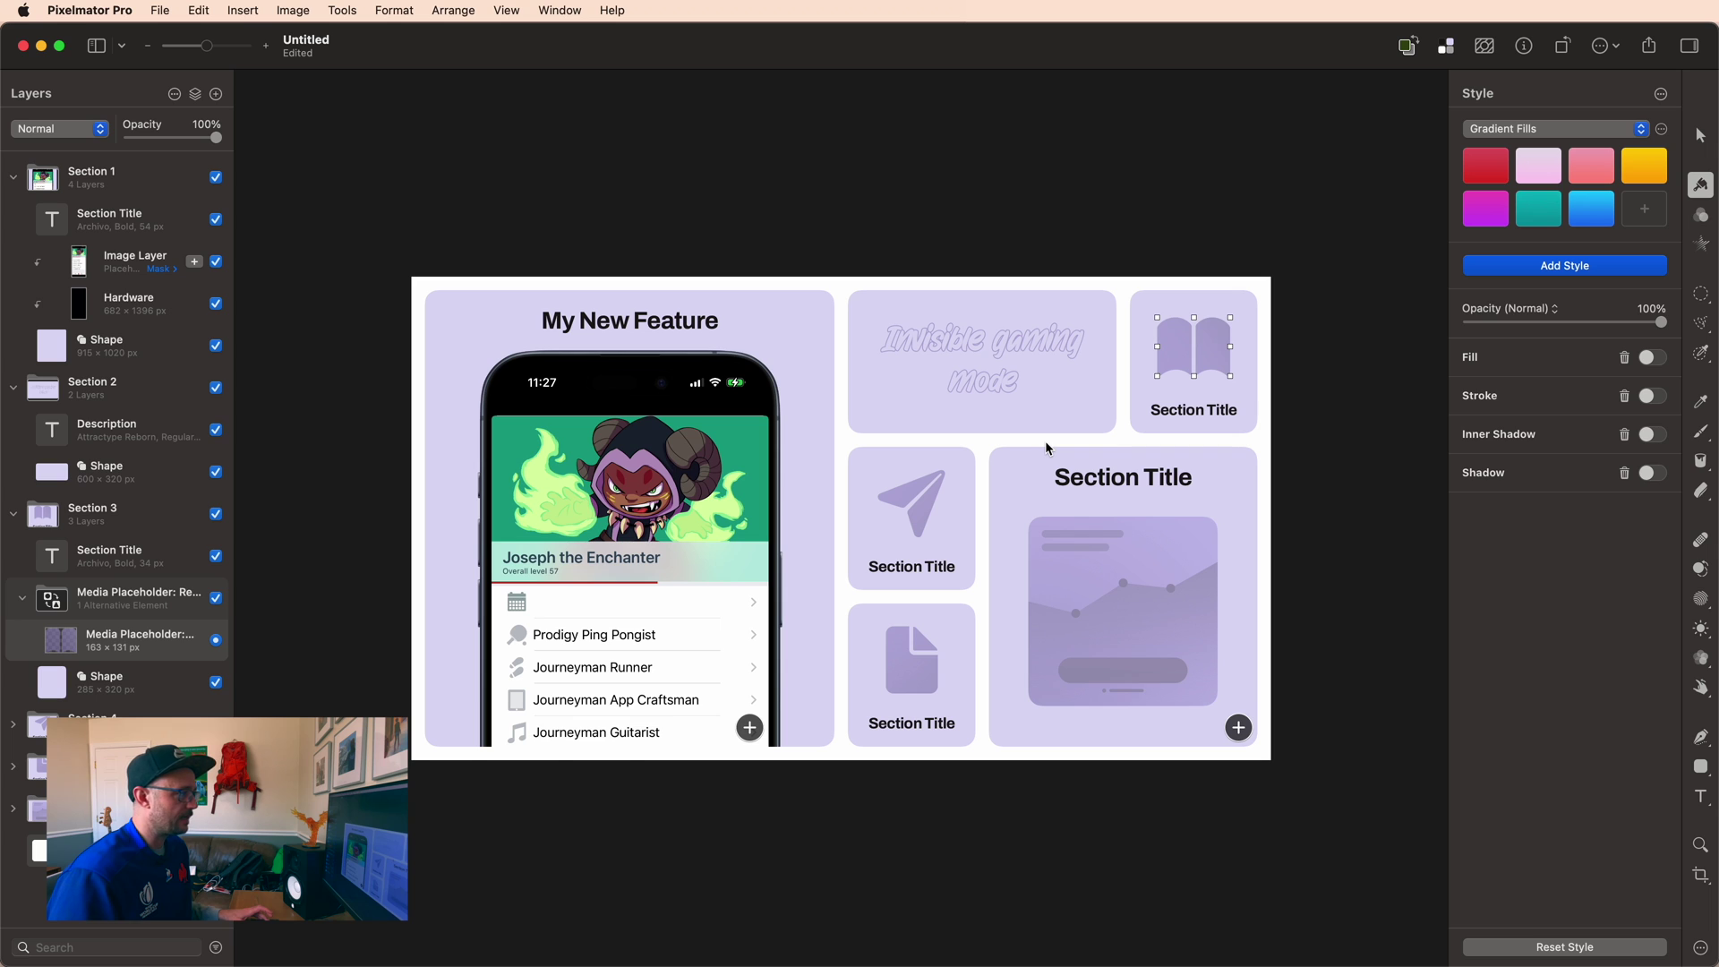
# - Switch to Safari and show the Google results for the San Francisco font download and for sfsymbols
pyautogui.press('super+Tab')
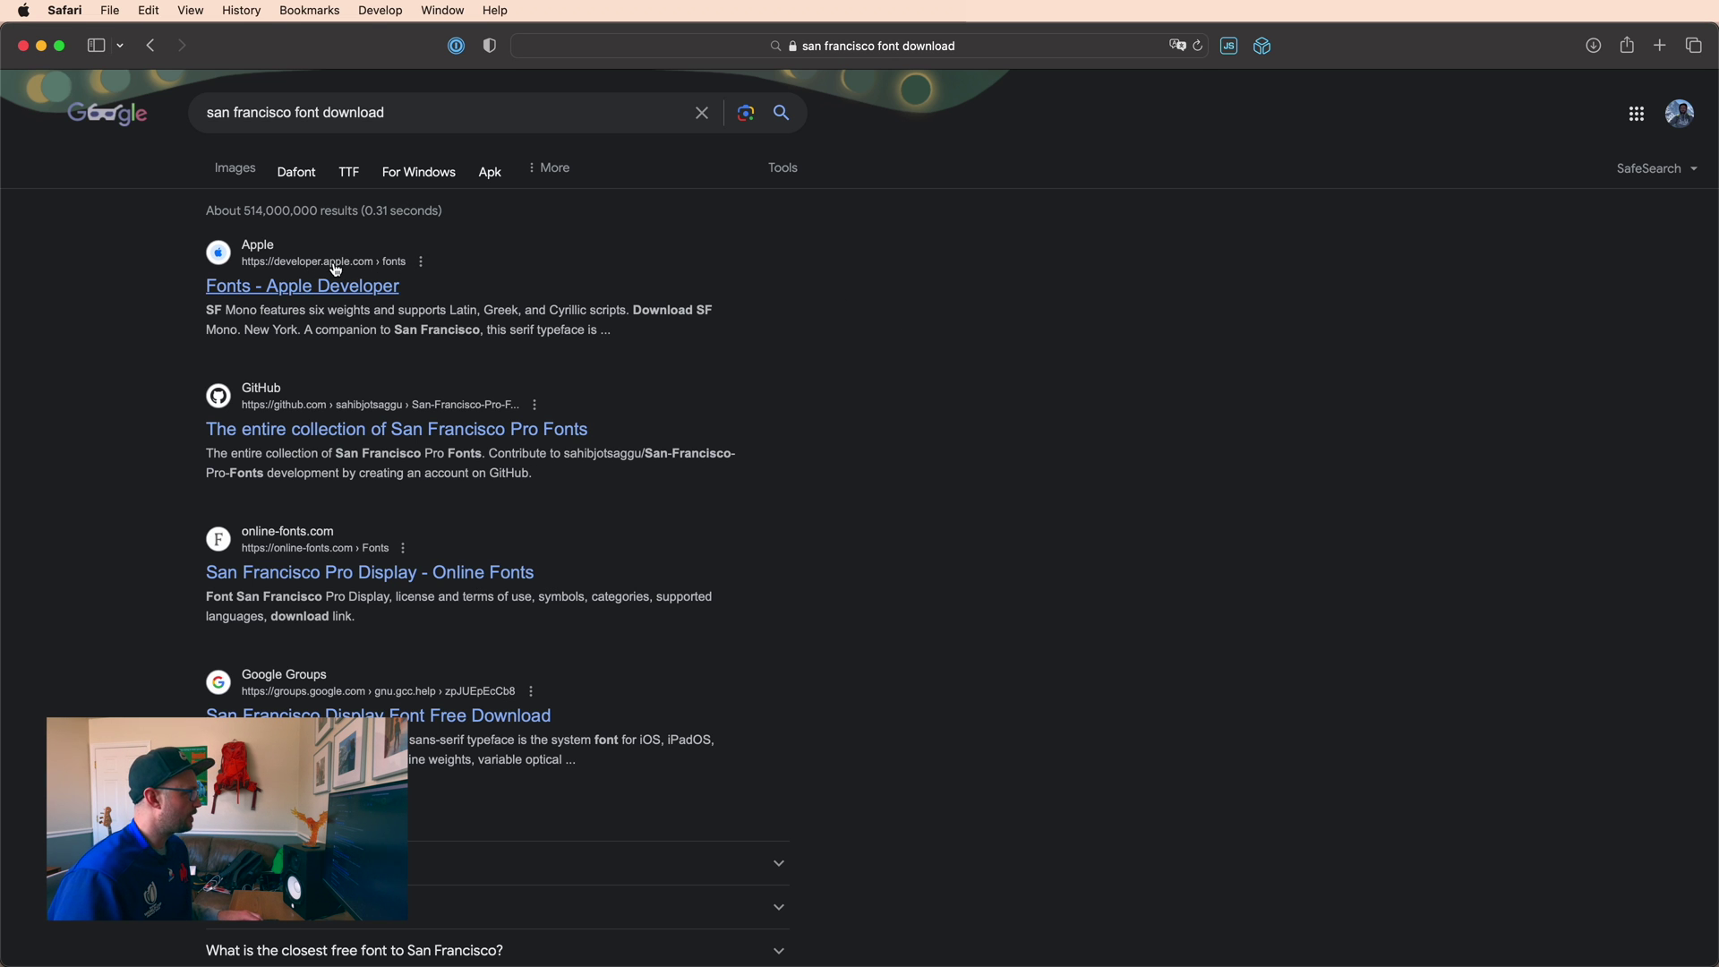
pyautogui.click(415, 116)
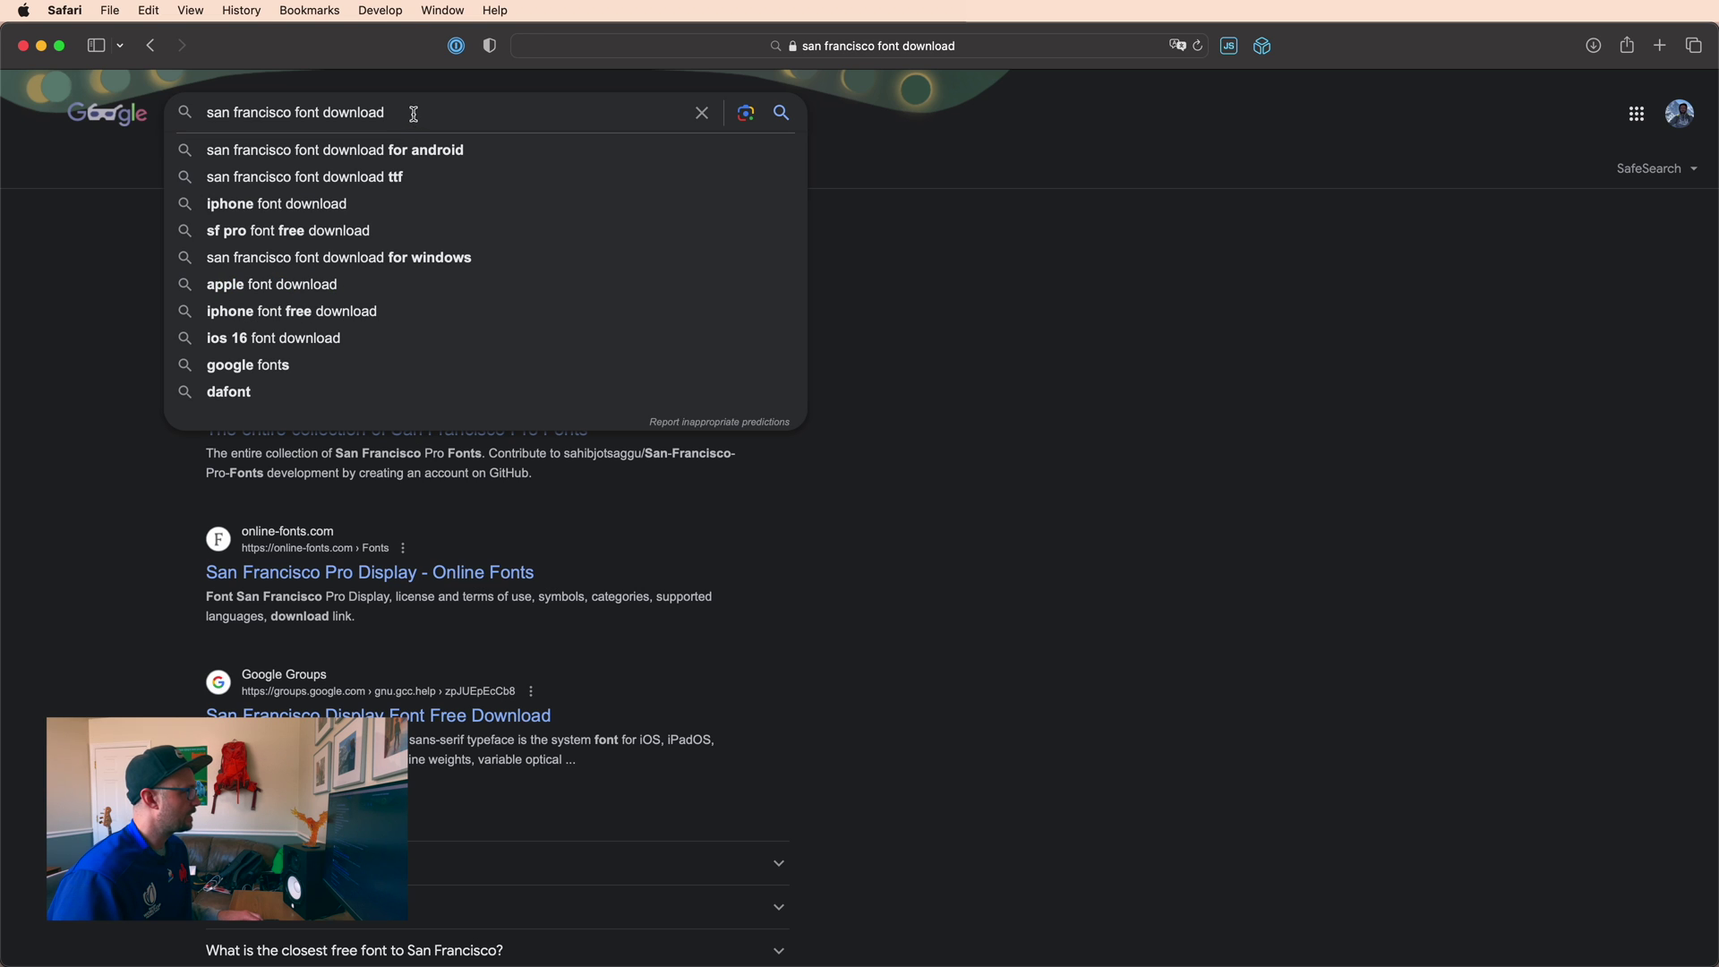
pyautogui.moveTo(413, 116); pyautogui.dragTo(186, 118)
pyautogui.click(120, 217)
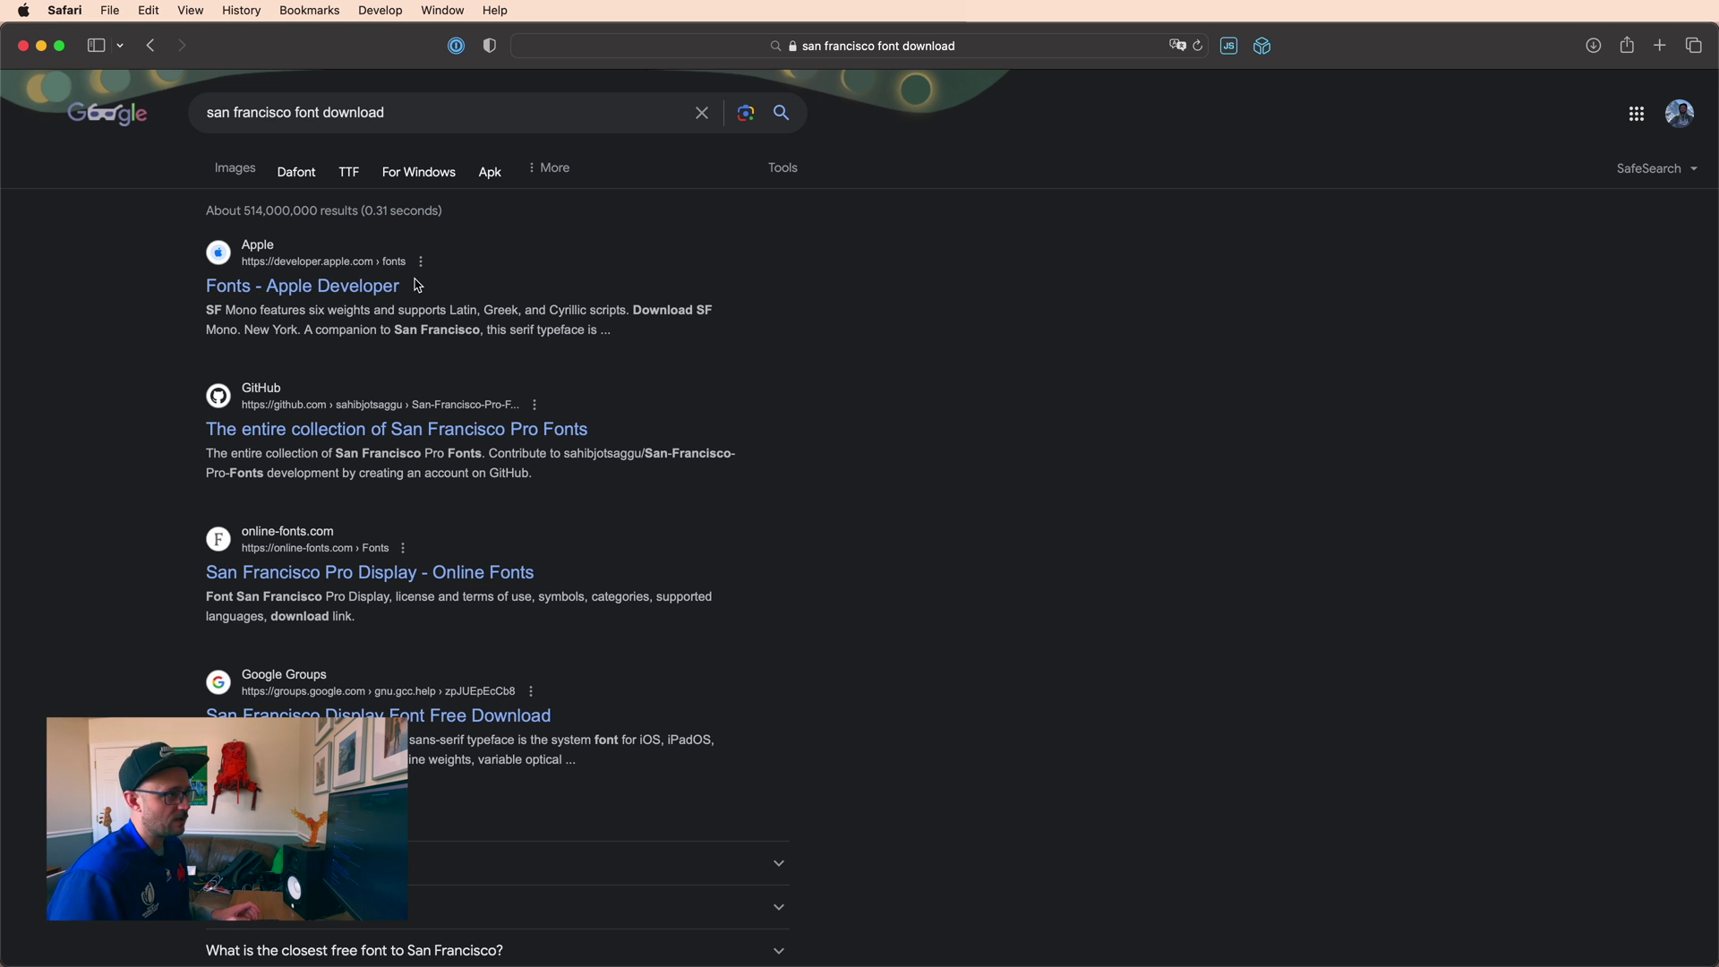
pyautogui.press('super+bracketleft')
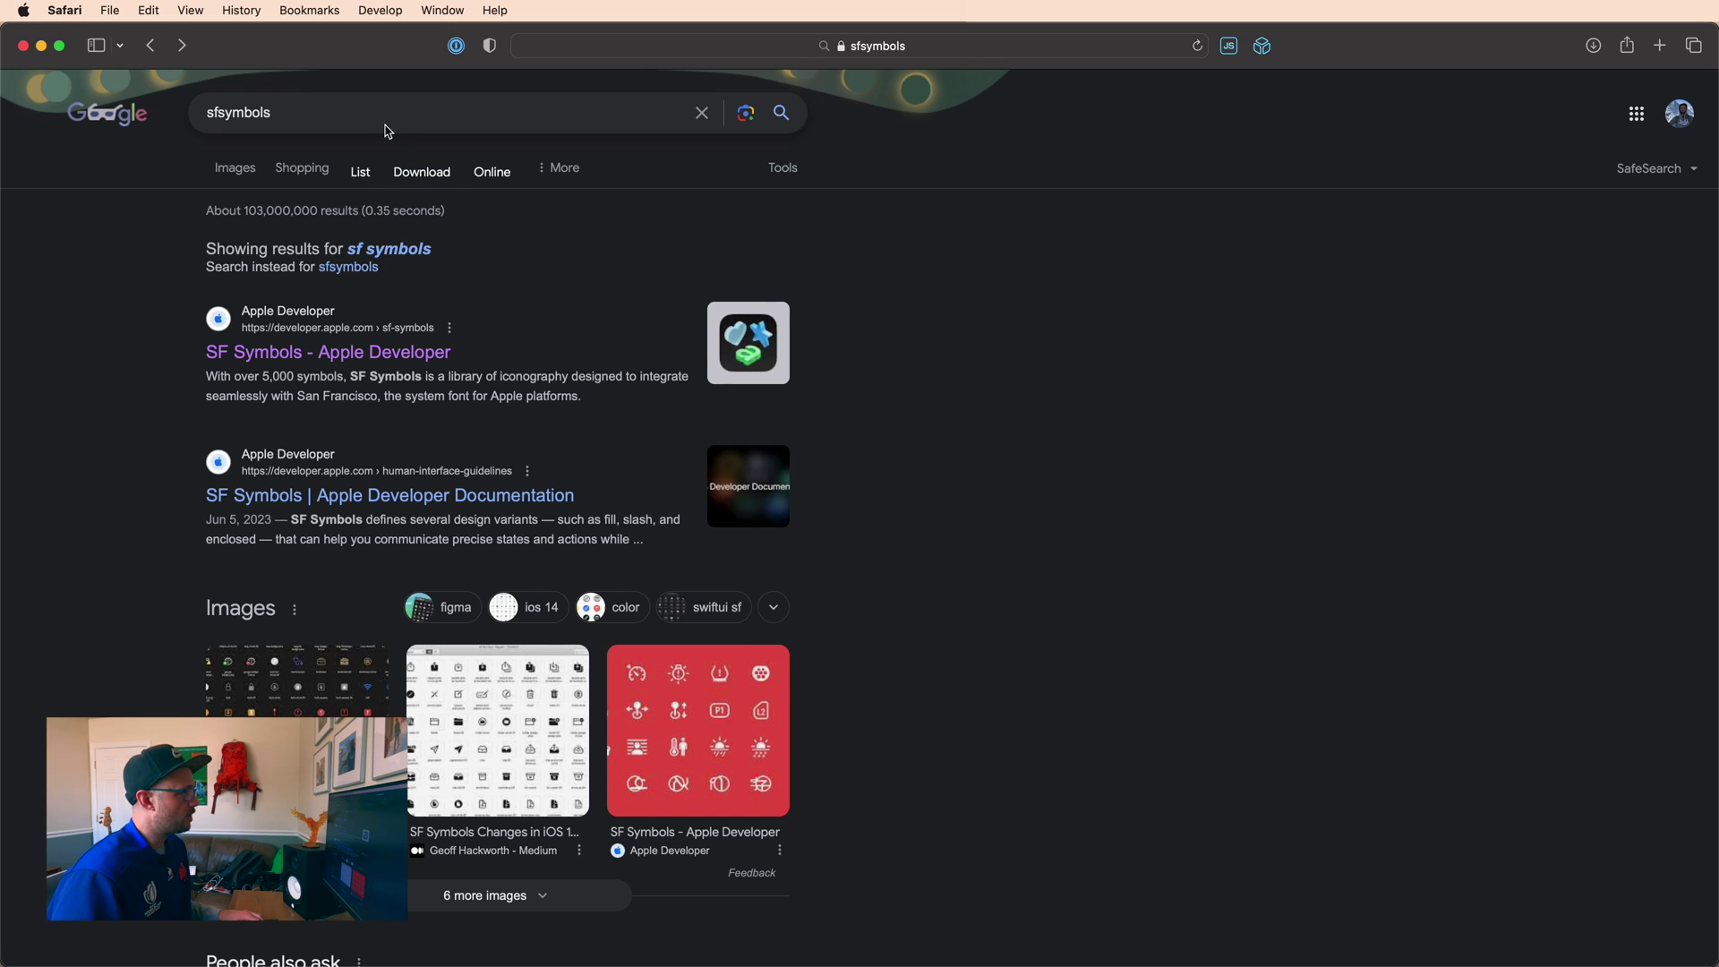
pyautogui.moveTo(313, 113); pyautogui.dragTo(197, 111)
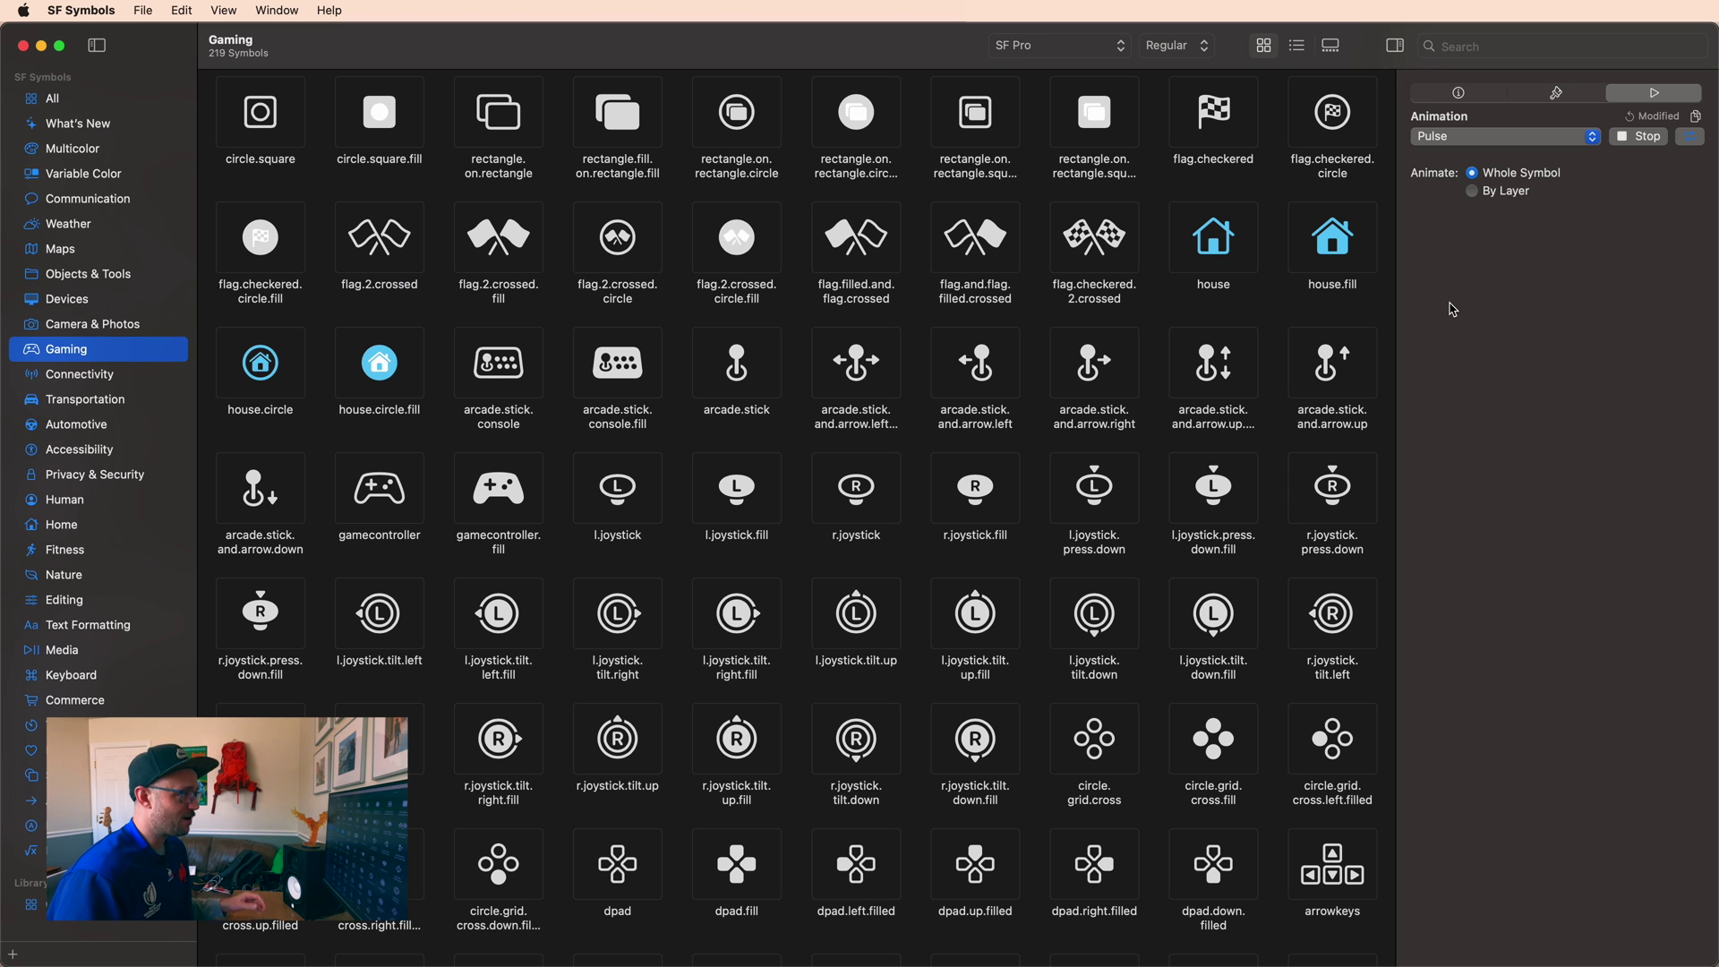
# - In SF Symbols, look through all symbols and pick arcade.stick.console from the Gaming category for copying
pyautogui.hotkey('alt', 'Up')
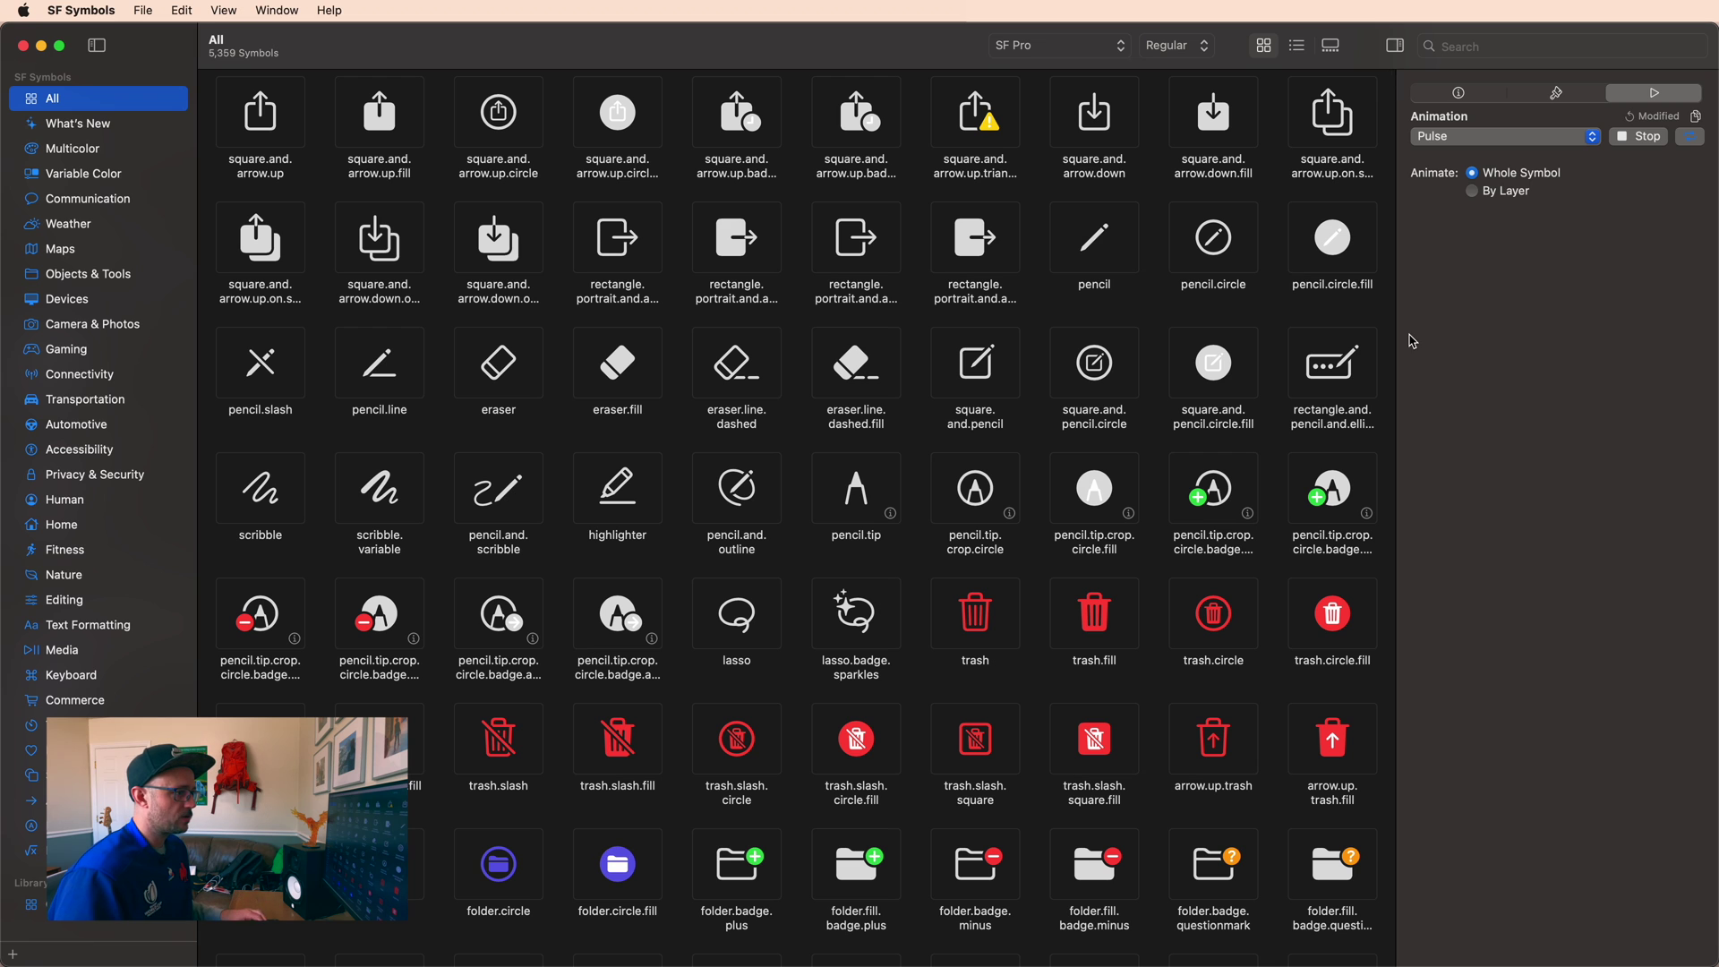
pyautogui.scroll(-5, 993, 315)
pyautogui.scroll(-3, 993, 315)
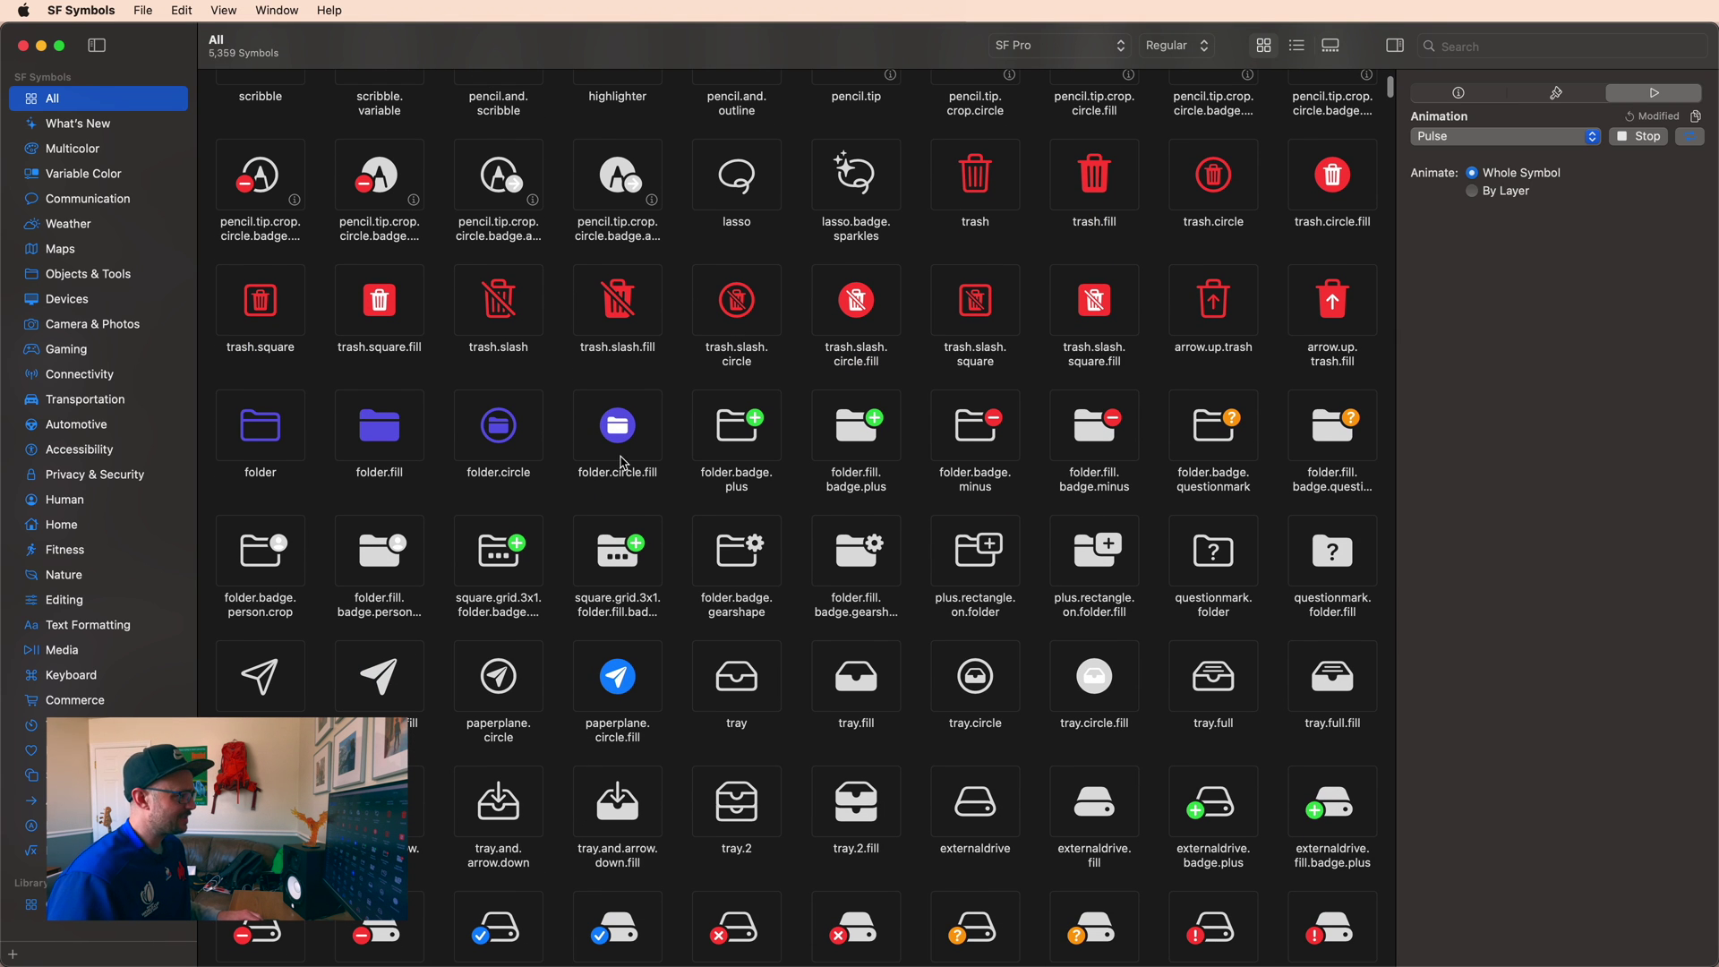
pyautogui.scroll(-5, 704, 584)
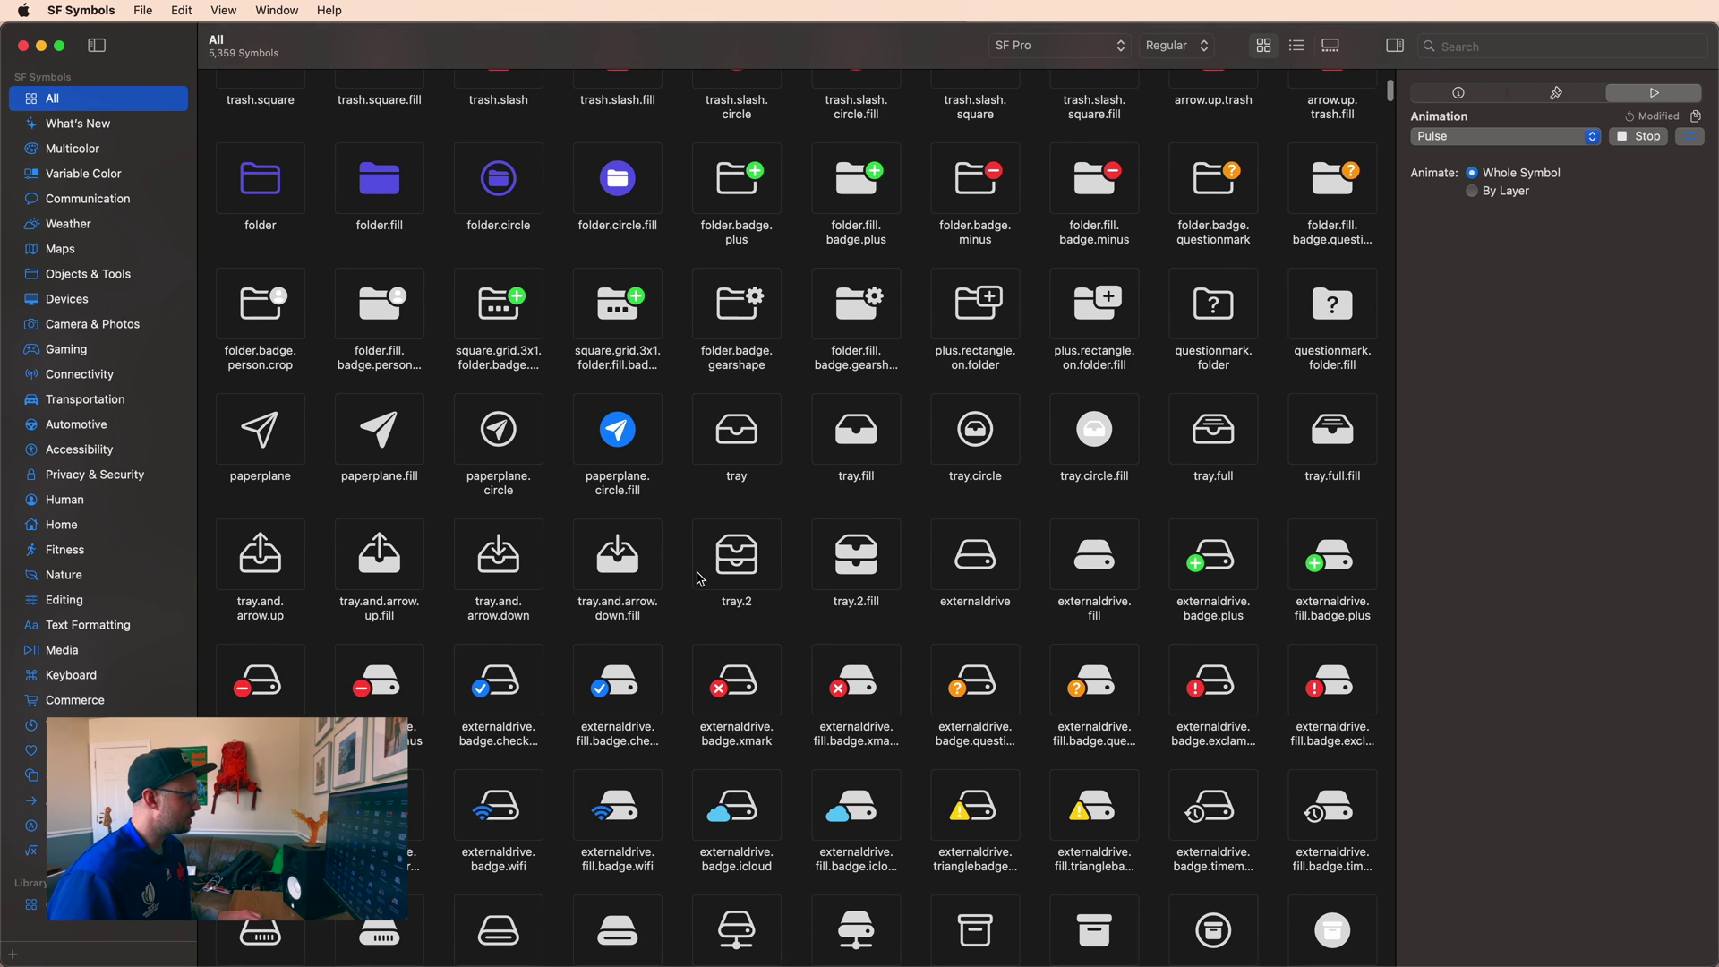
pyautogui.click(128, 357)
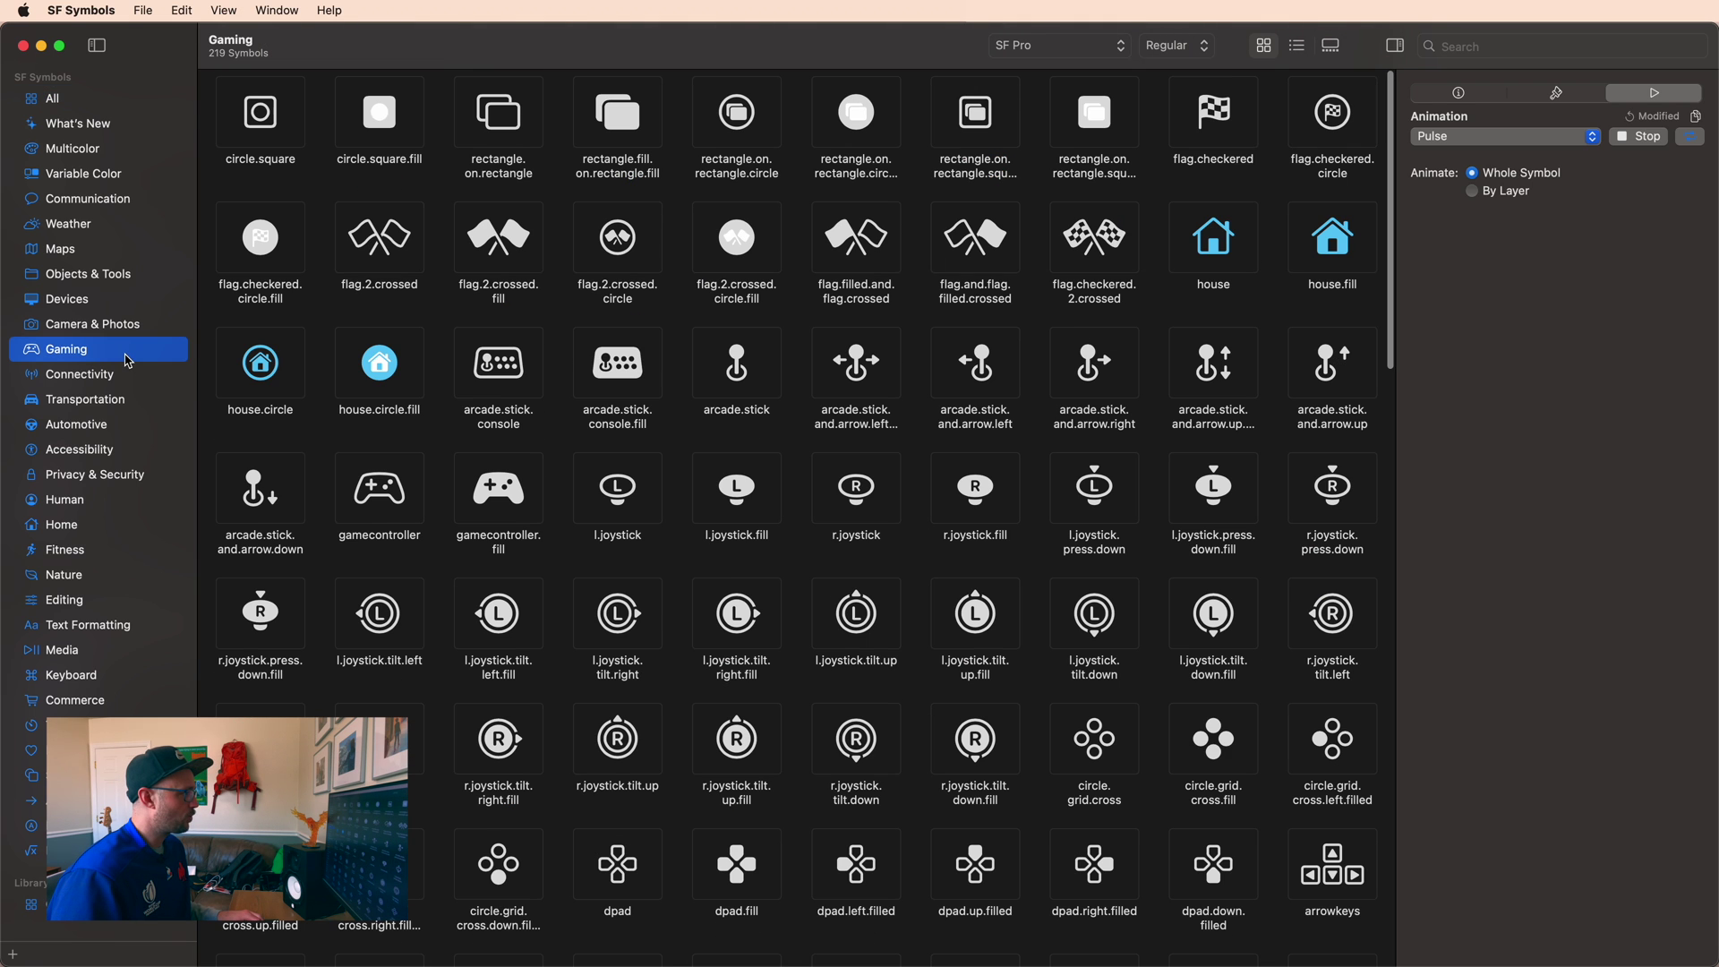
pyautogui.click(493, 389)
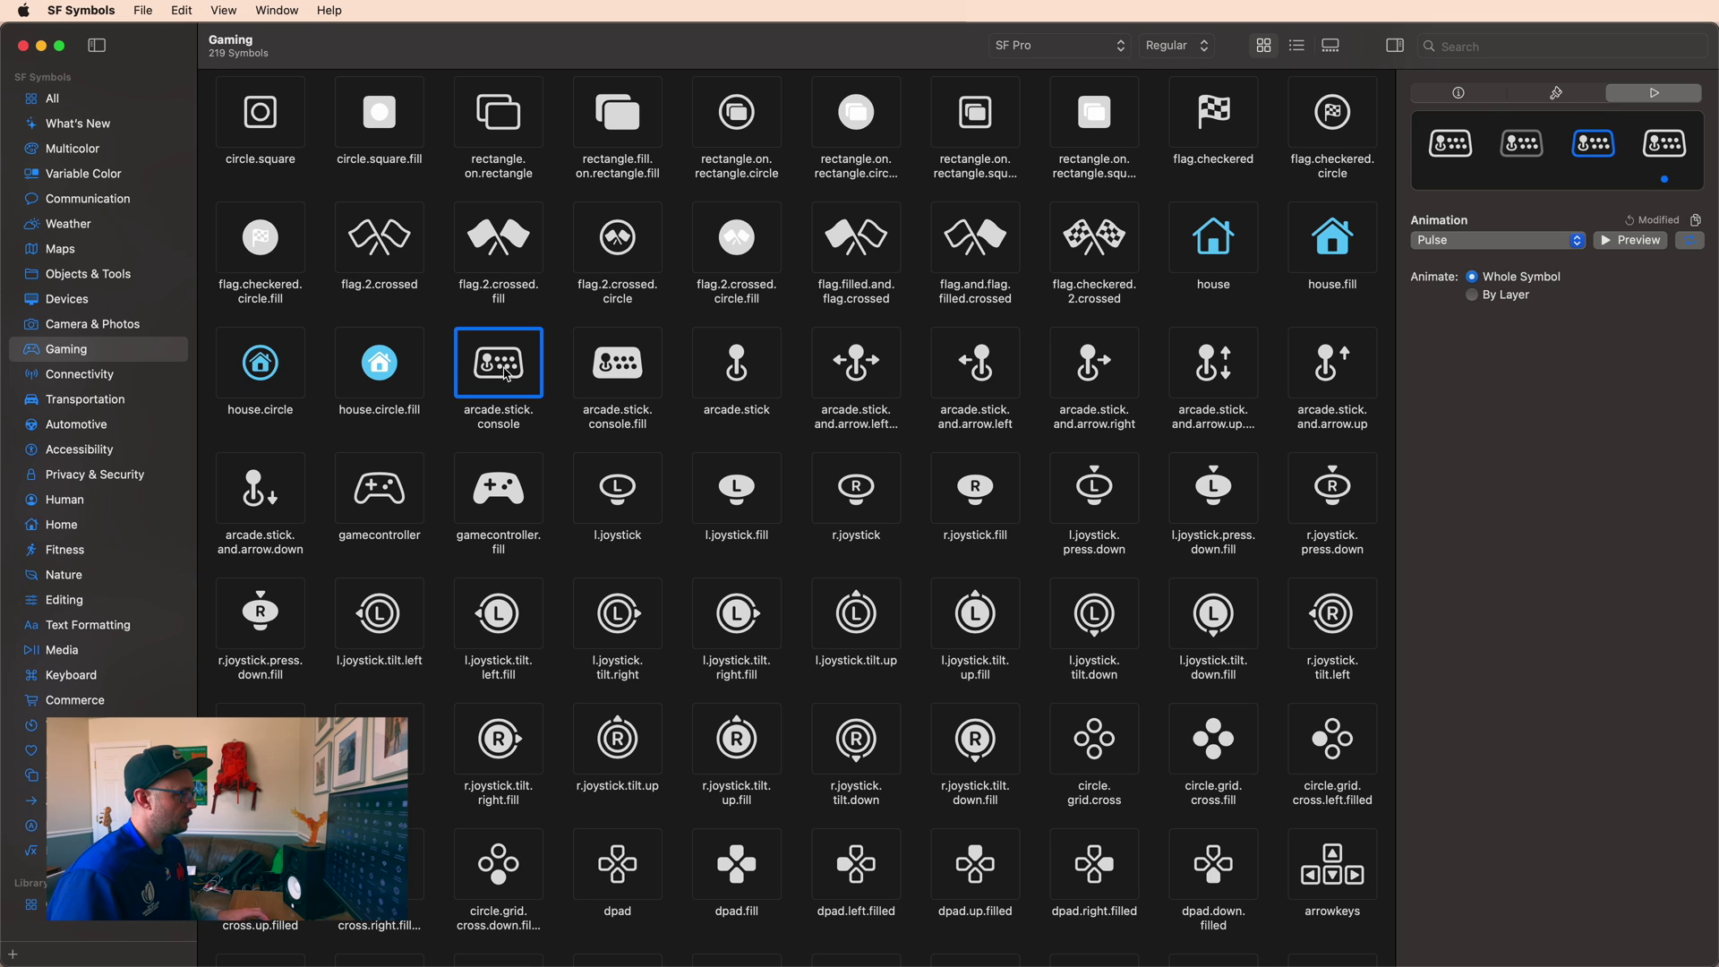
# - Switch back to Pixelmator Pro, paste the arcade stick symbol into the alternative element group and place it above Section 3's title
pyautogui.press('super+Tab')
pyautogui.press('super+Tab')
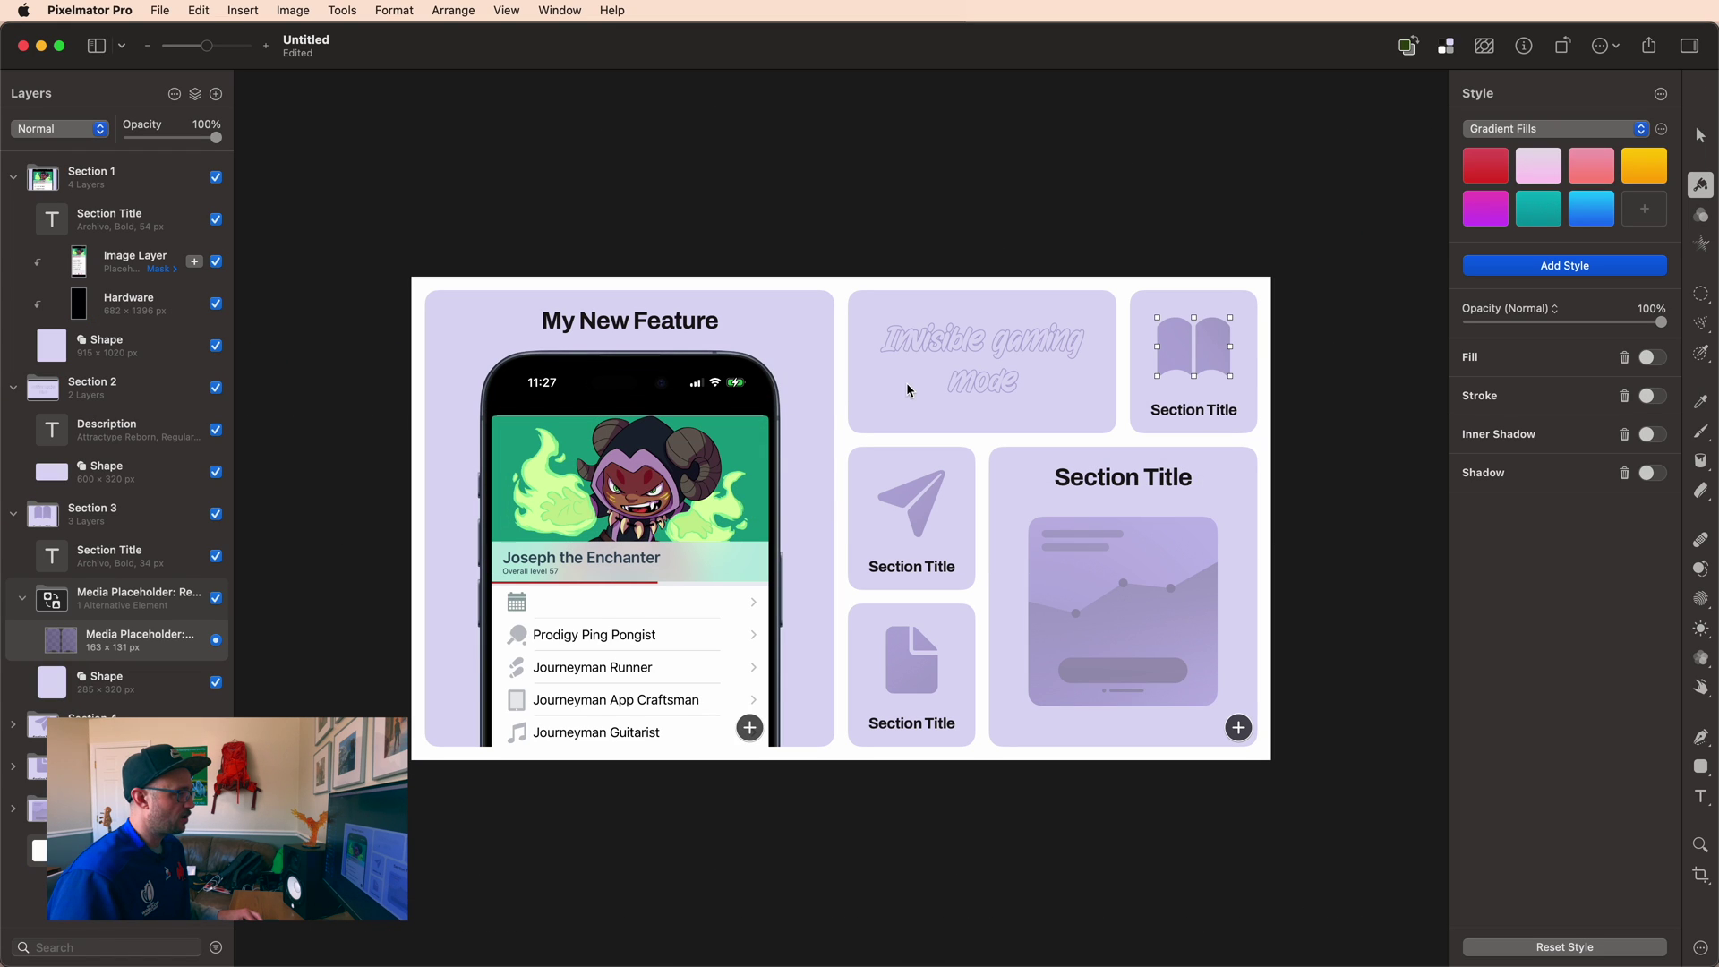
pyautogui.press('super+v')
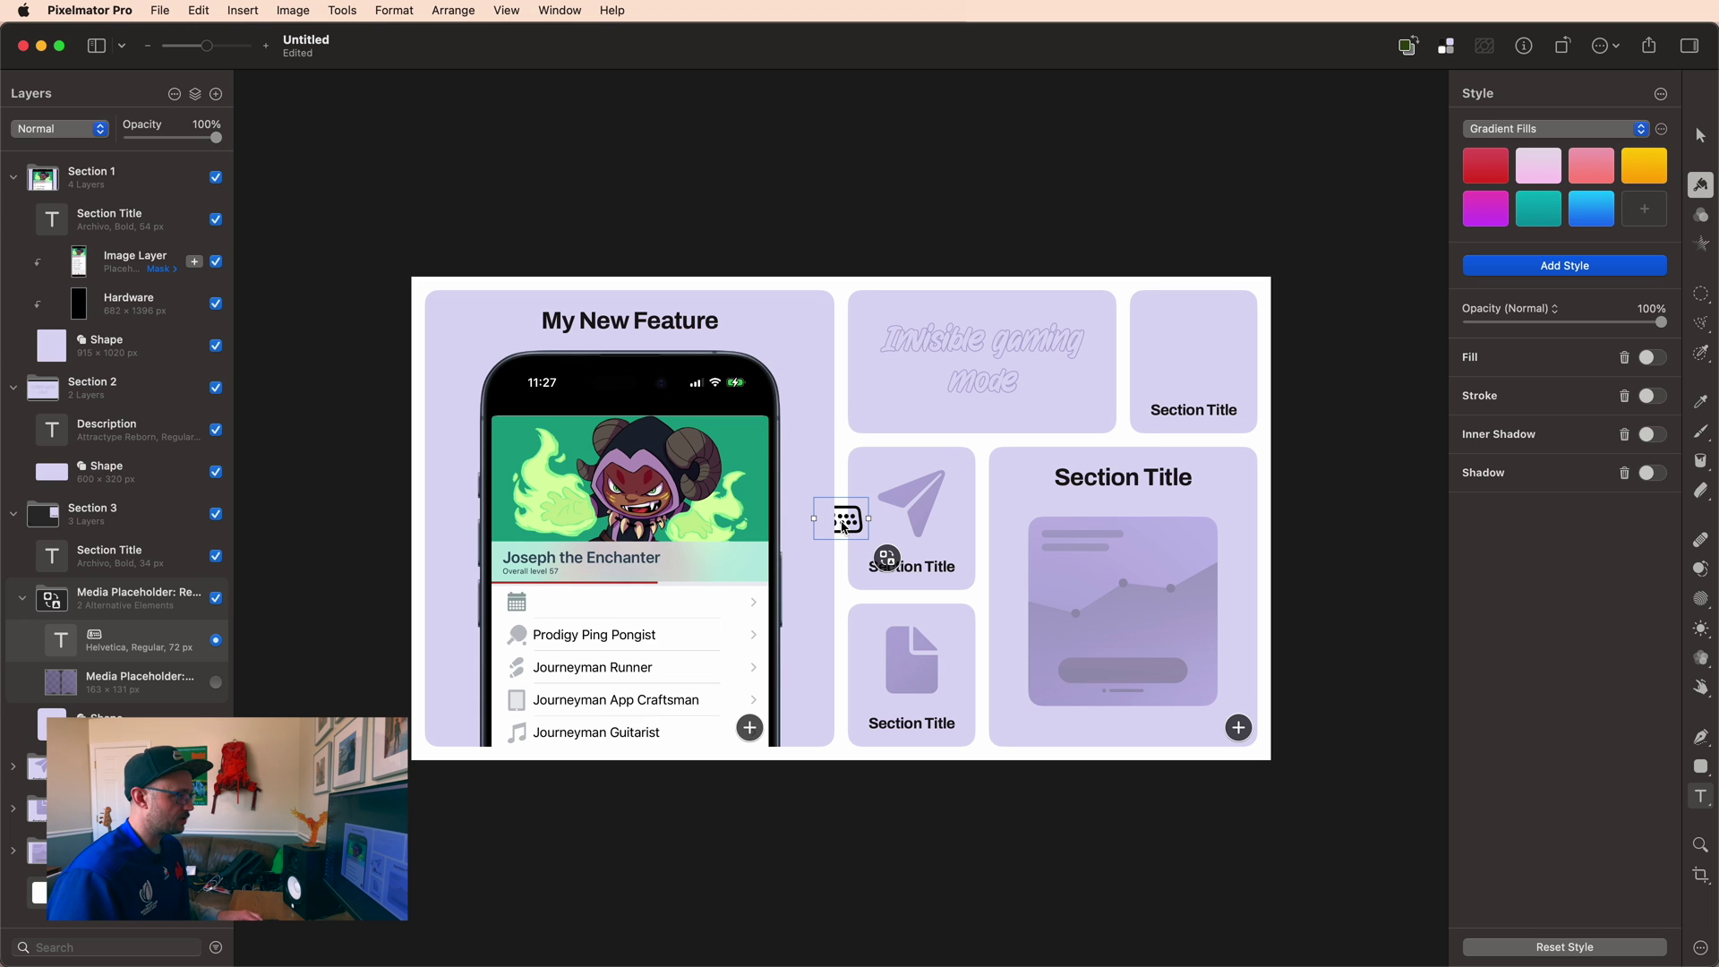
pyautogui.moveTo(845, 529); pyautogui.dragTo(1209, 361)
# - Enlarge the arcade stick symbol's text to 124 px and color it with the purple sampled from the Section 6 chart graphic
pyautogui.click(1700, 796)
pyautogui.moveTo(1518, 283); pyautogui.dragTo(1524, 282)
pyautogui.click(1658, 345)
pyautogui.click(1104, 634)
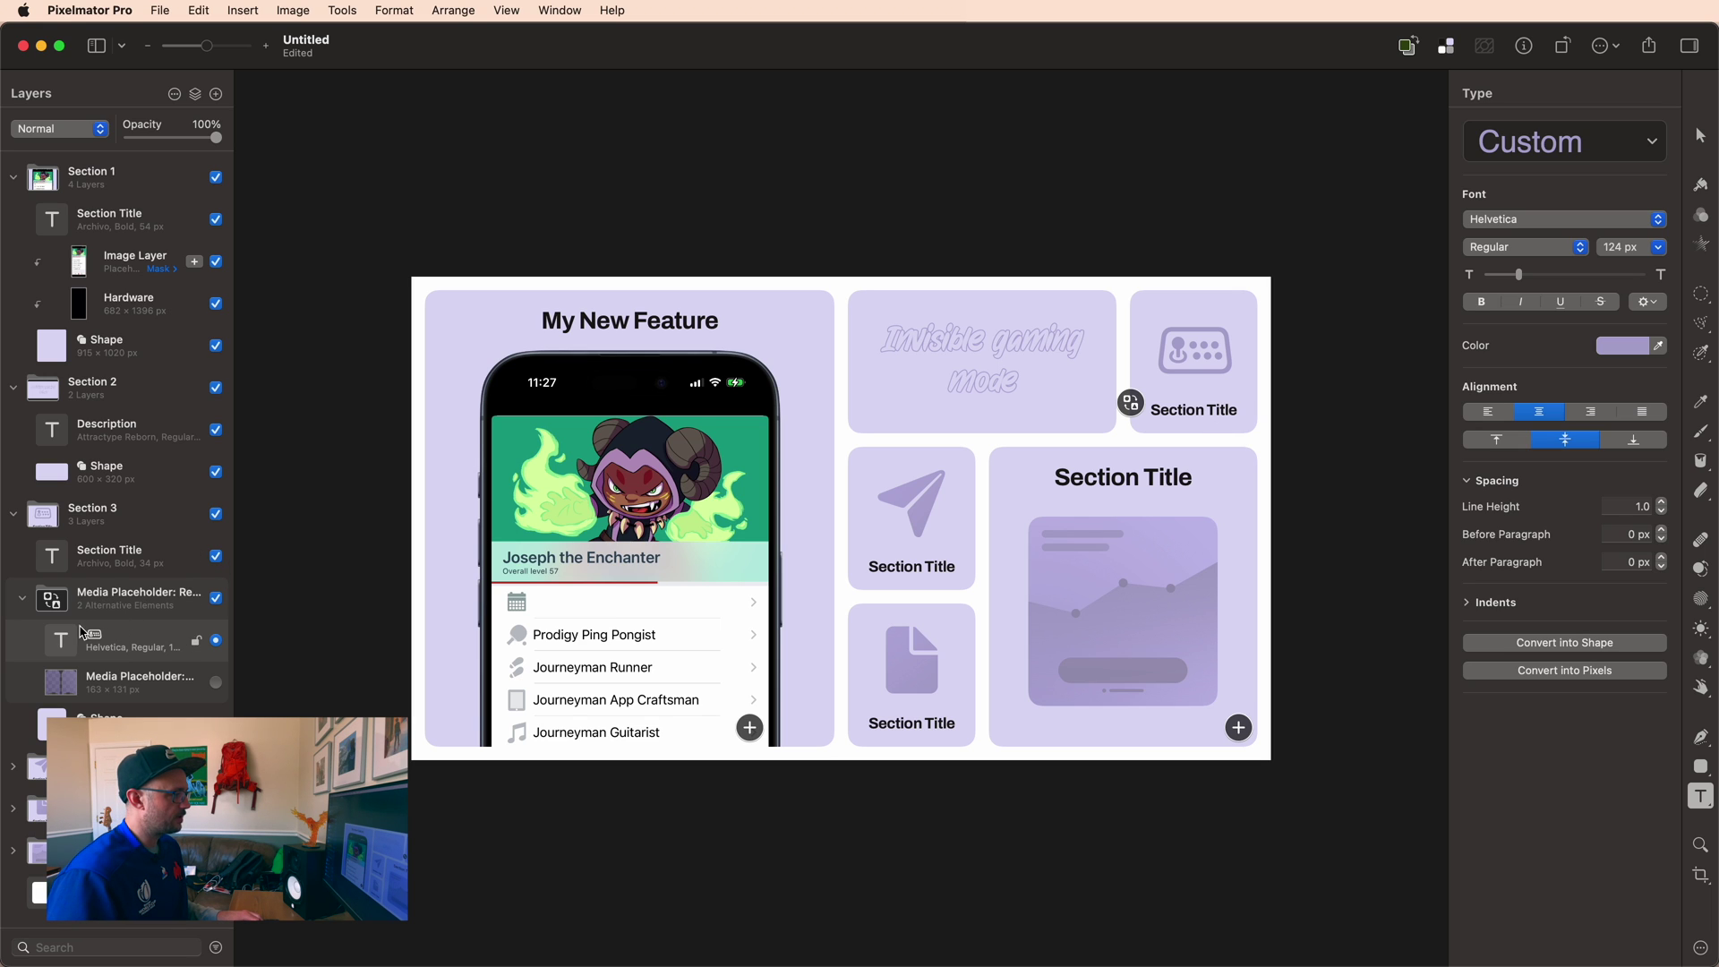
# - Compare Section 3's alternatives by showing the book icon, returning to the arcade stick symbol, and previewing the book icon from the canvas switcher
pyautogui.click(217, 684)
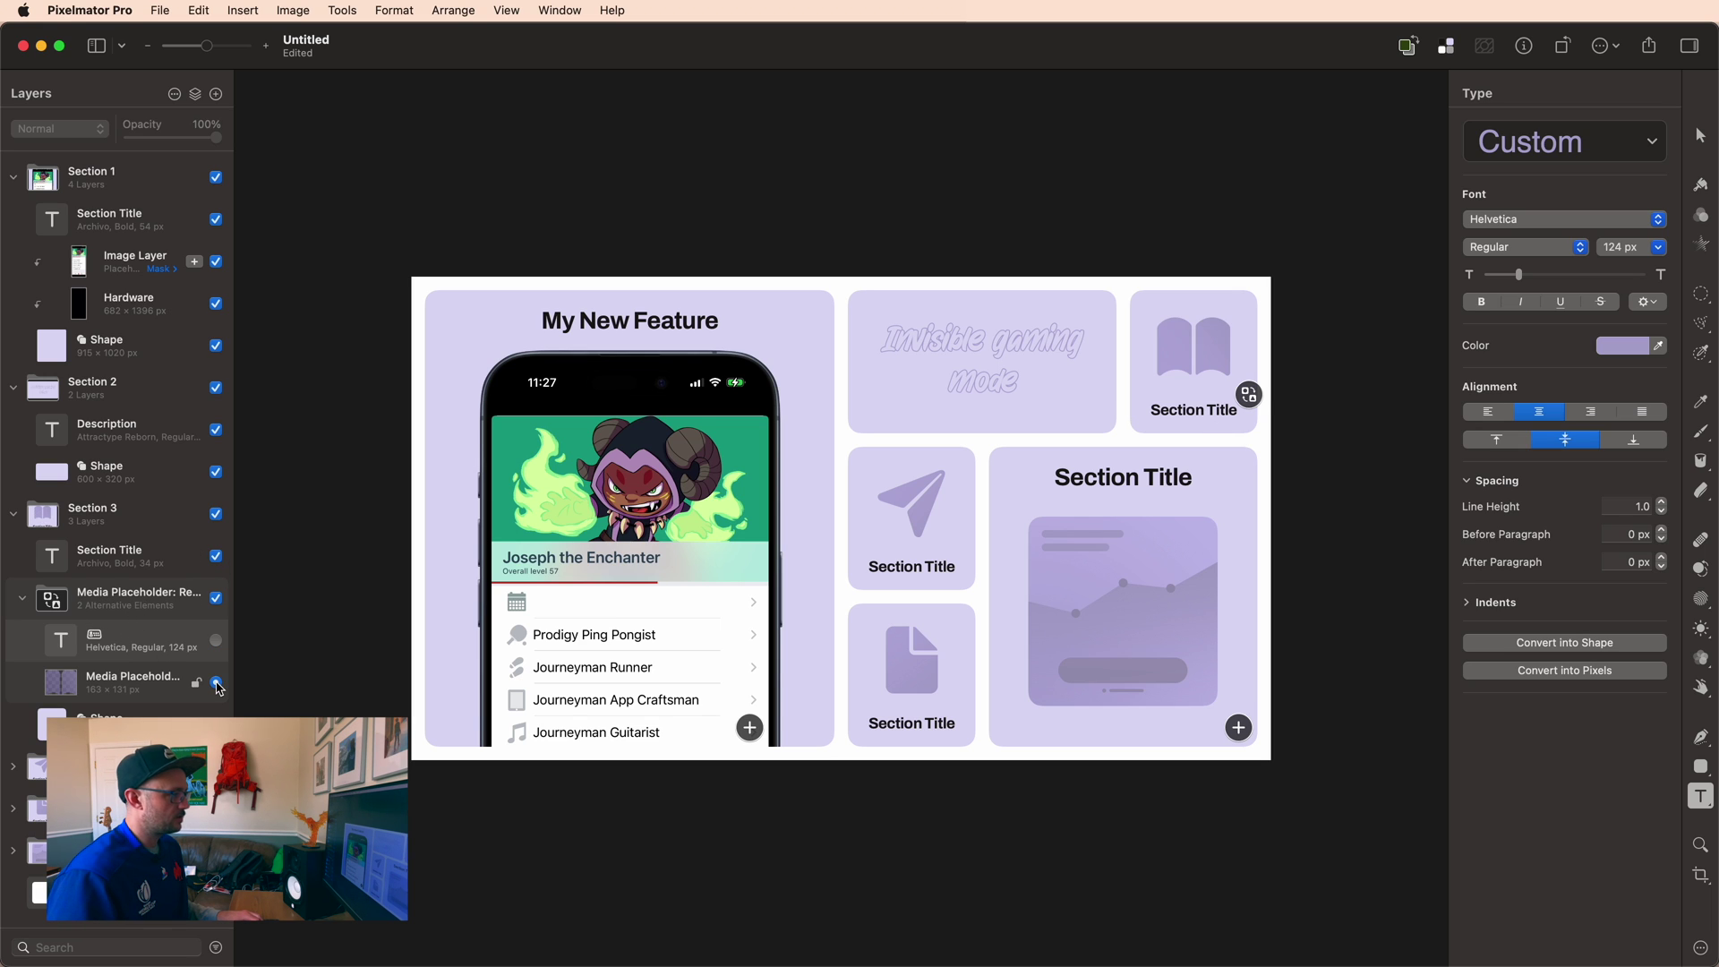
pyautogui.click(216, 640)
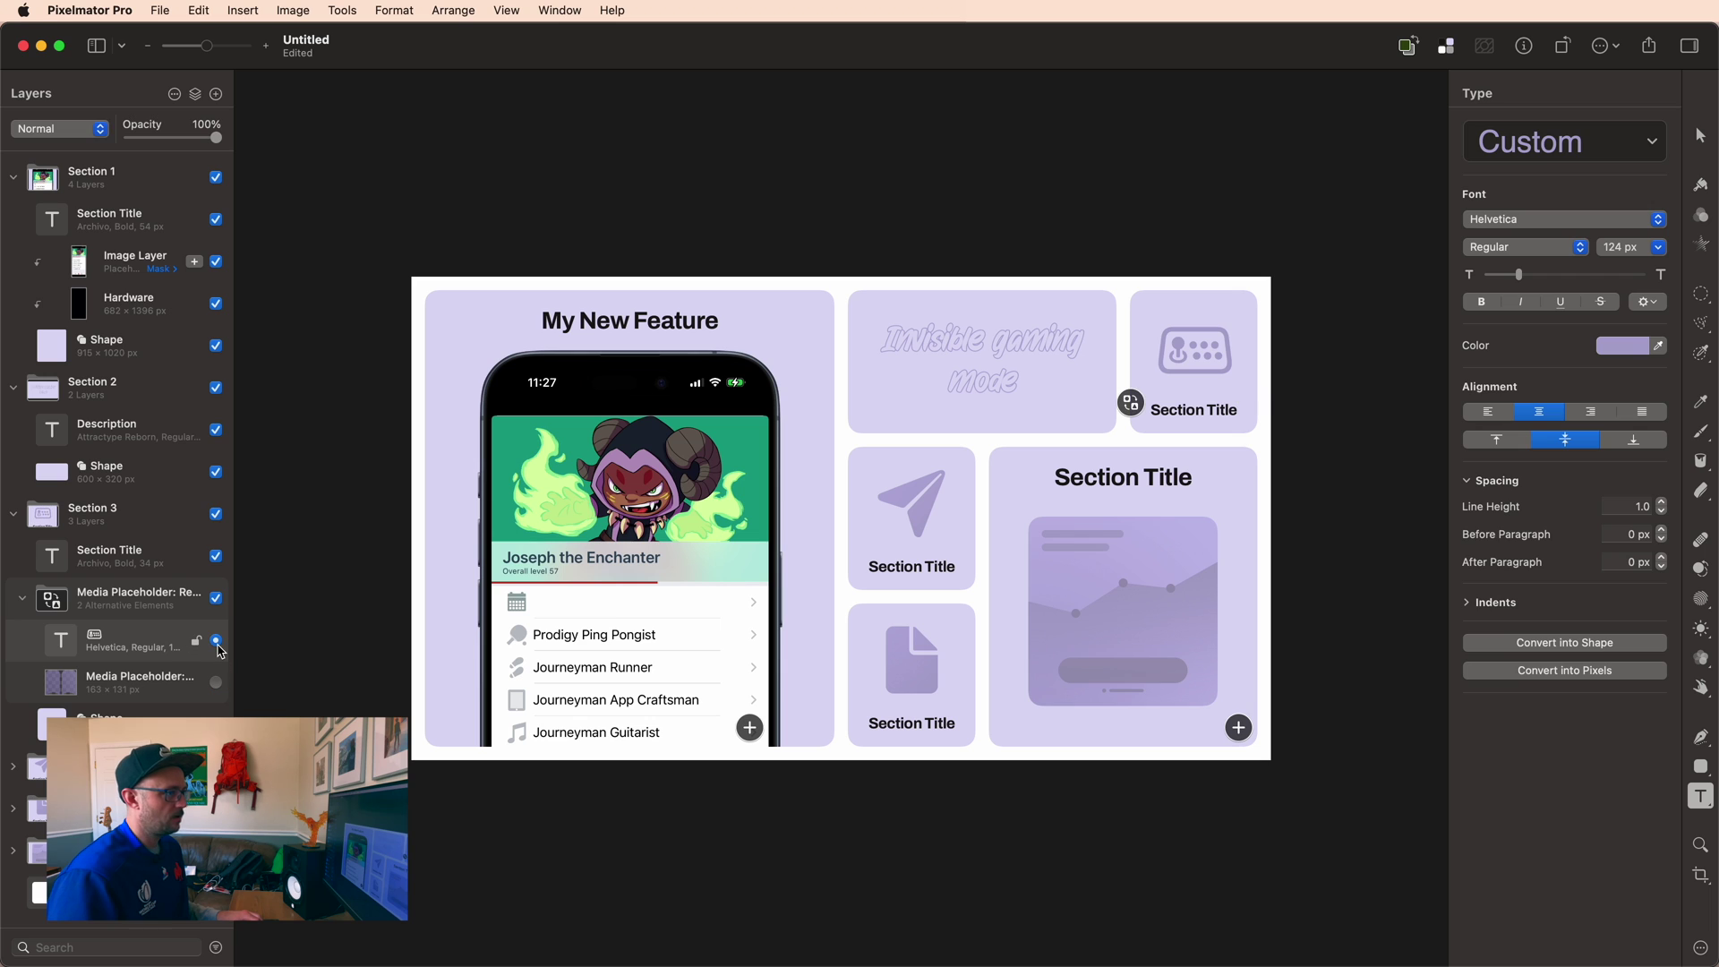
pyautogui.click(1135, 406)
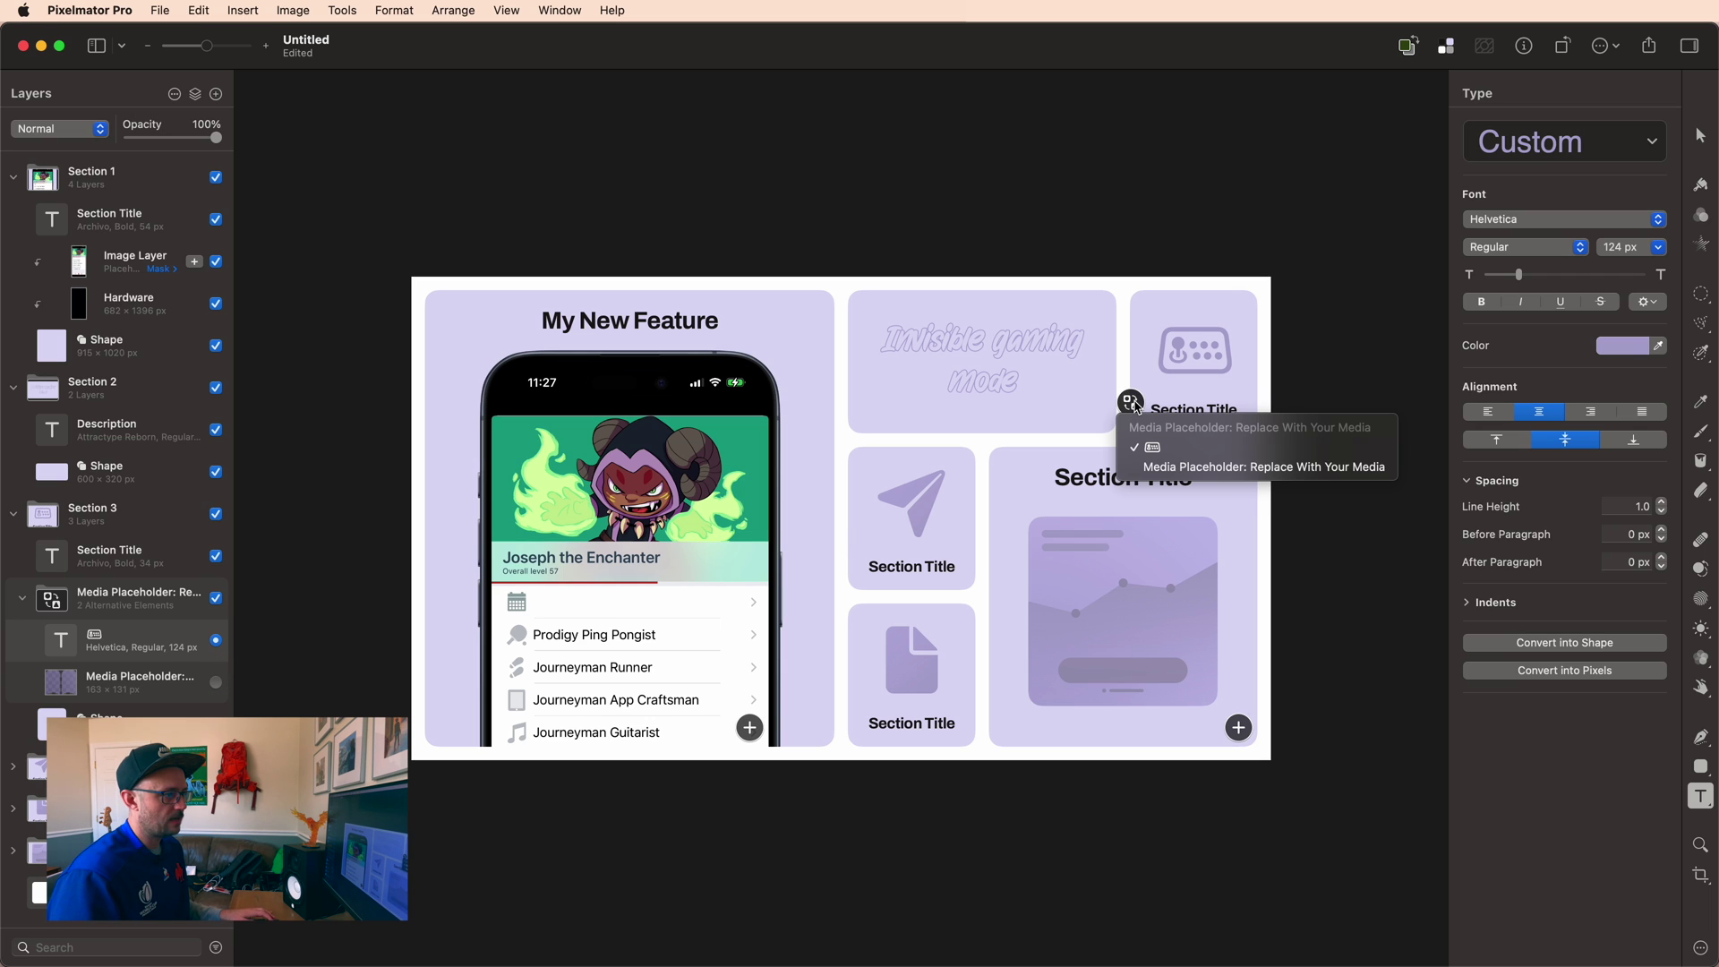
pyautogui.click(1150, 466)
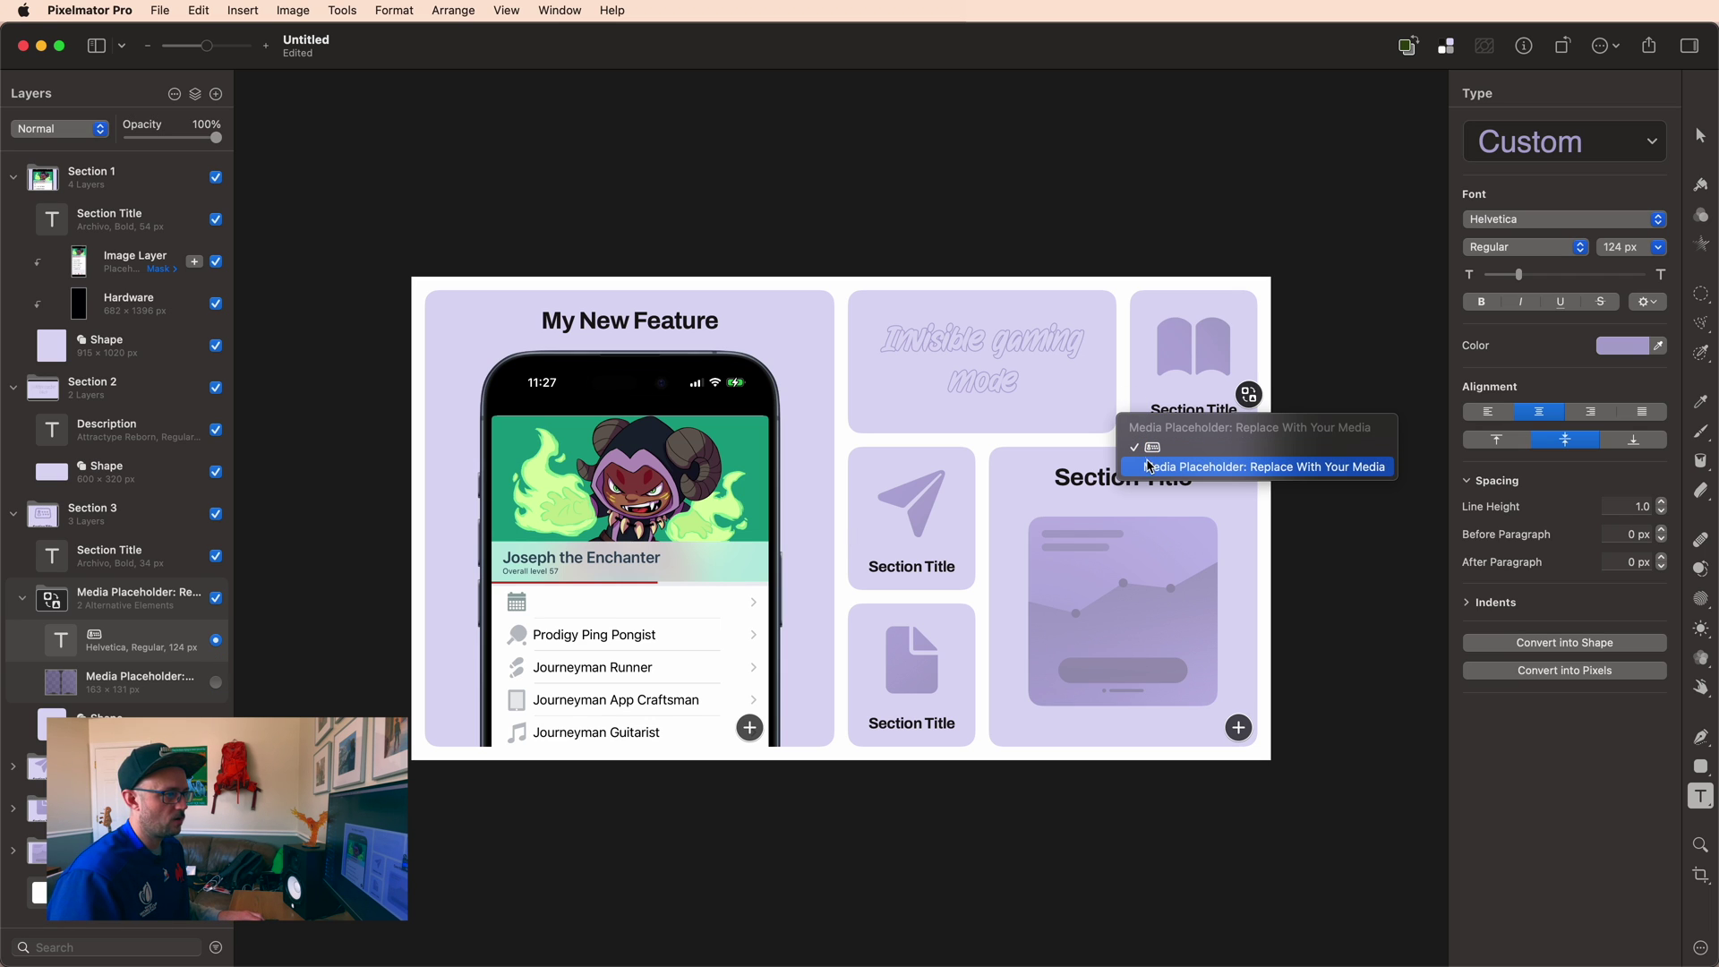
pyautogui.press('Escape')
# - Switch to Safari and look through the YouTube channel's home page down to its tutorials and videos
pyautogui.press('a')
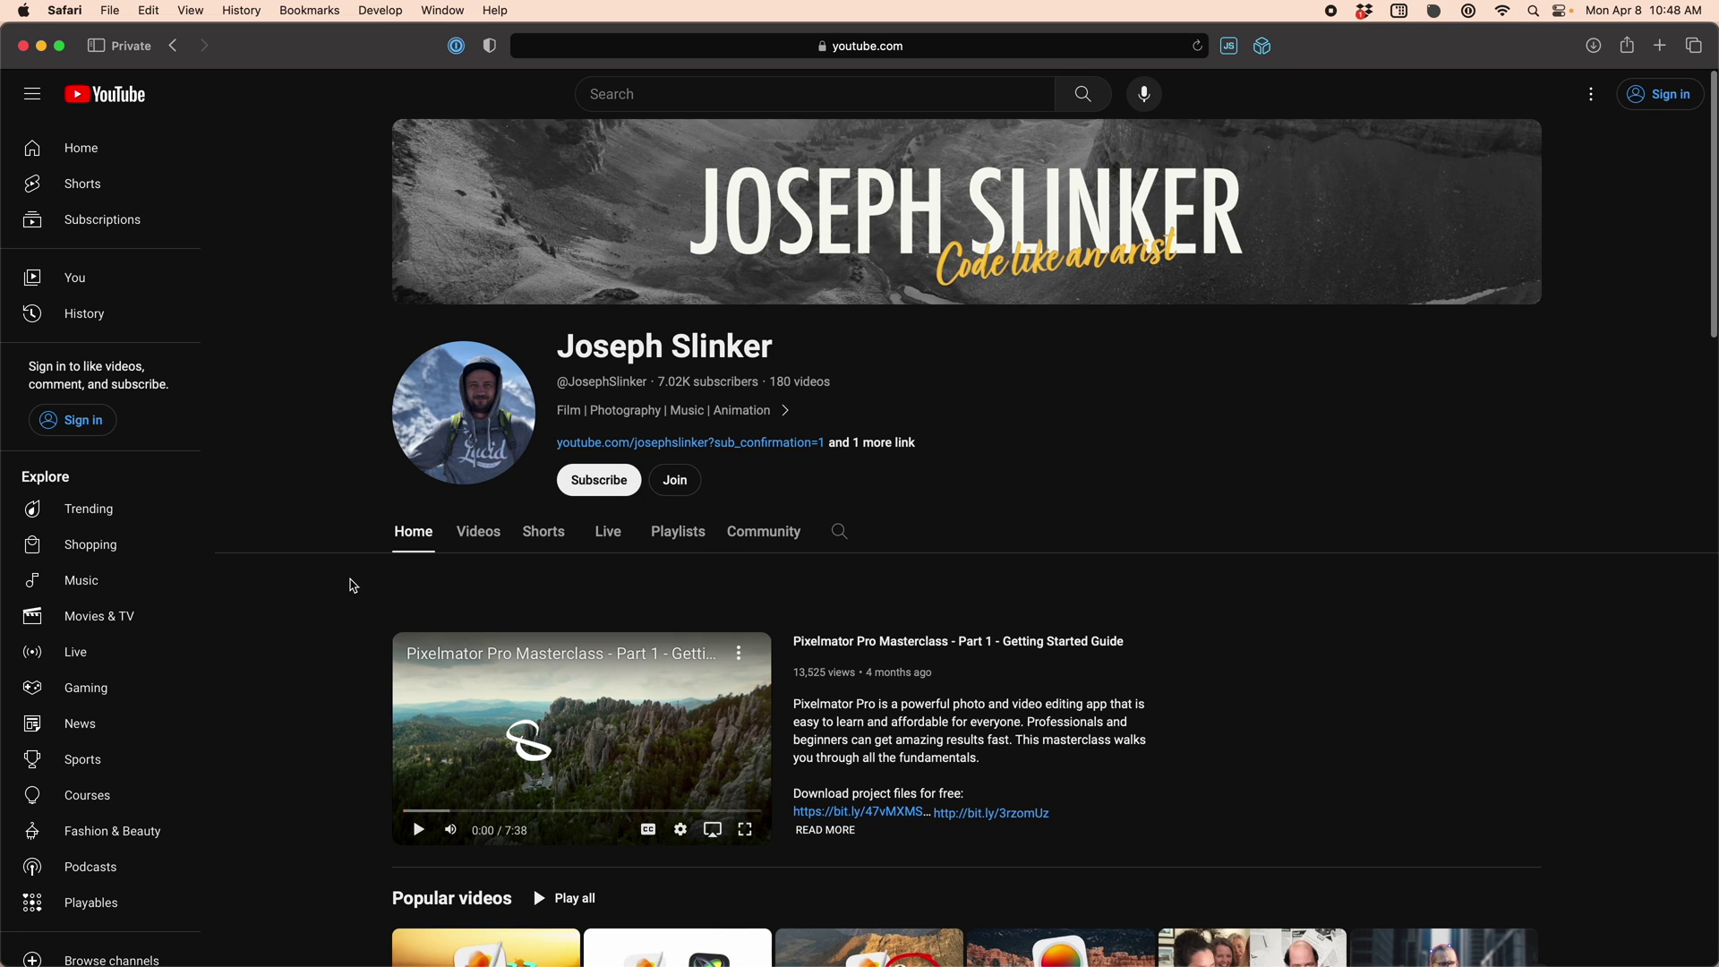
pyautogui.scroll(-10, 352, 586)
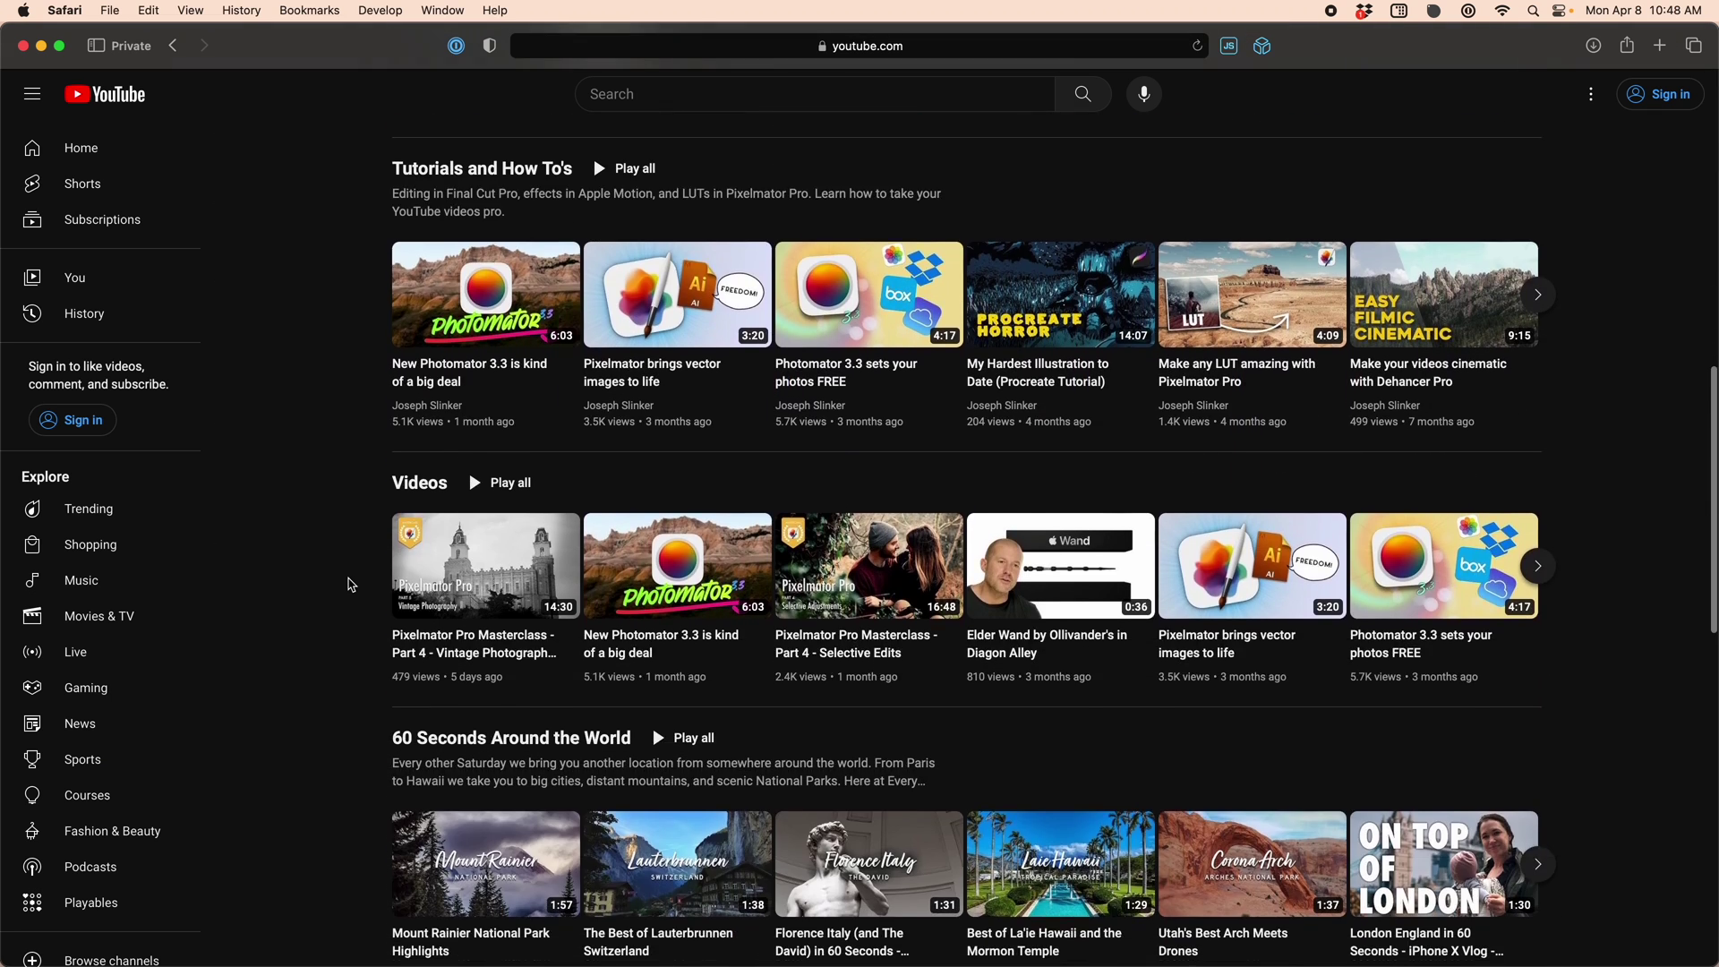